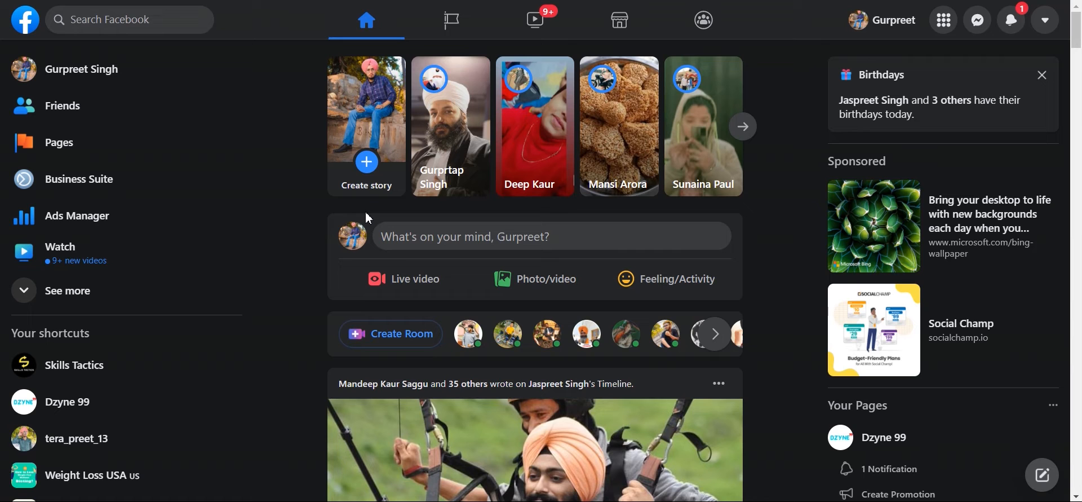
Step: Open the Pages section listing Dzyne 99, Skills Tactics and tera_preet_13
{"action": "left_click", "coordinate": [101, 154]}
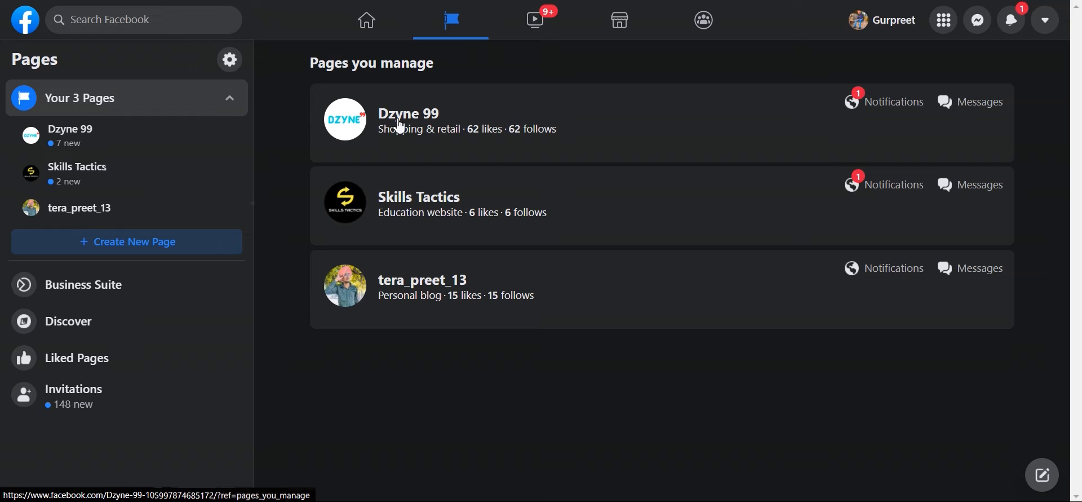
Step: Start creating a new Page and dismiss the survey popup
{"action": "left_click", "coordinate": [163, 250]}
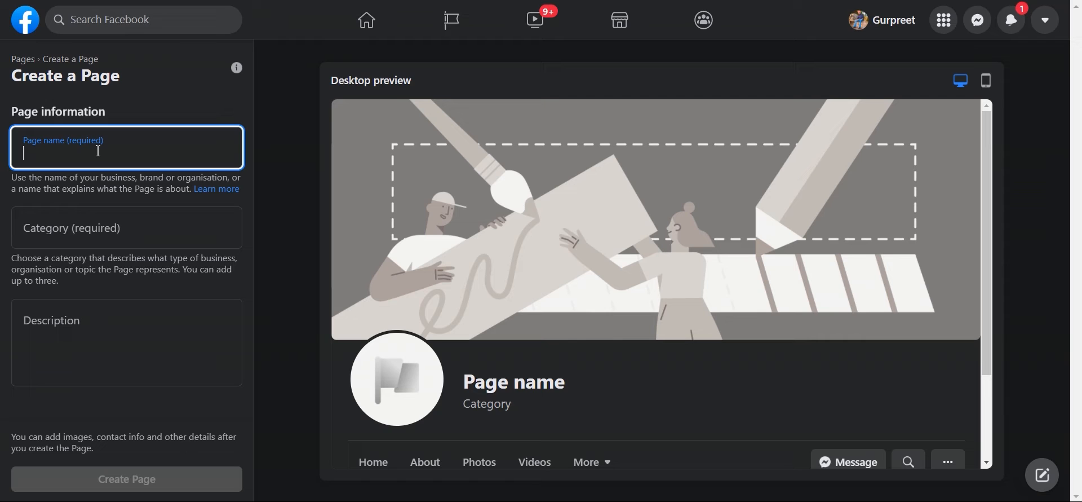
{"action": "left_click", "coordinate": [127, 231]}
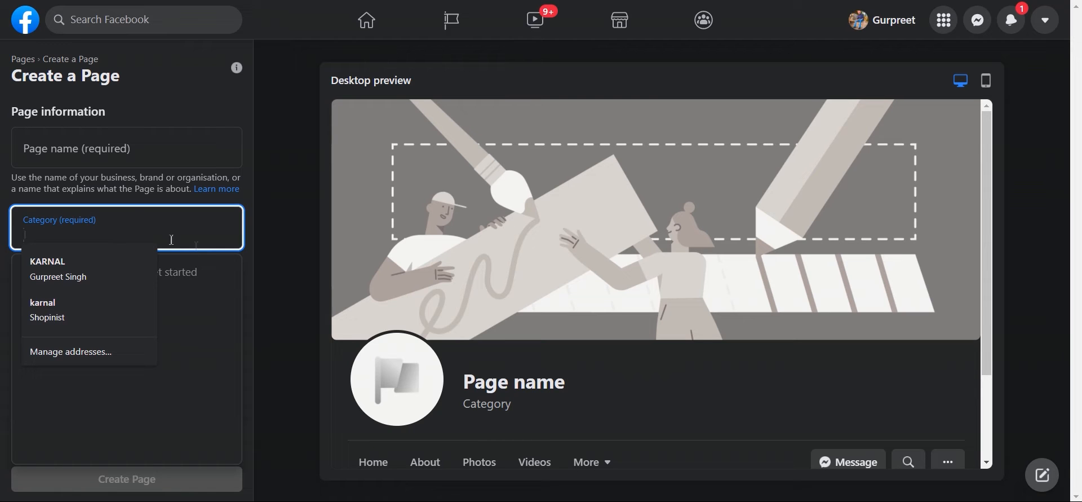
{"action": "key", "text": "shift+Tab"}
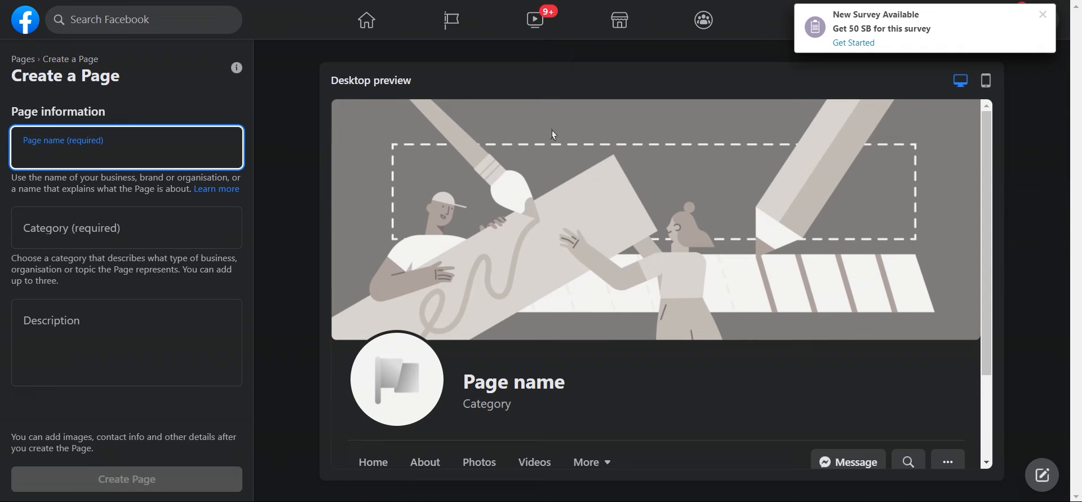
{"action": "left_click", "coordinate": [1044, 13]}
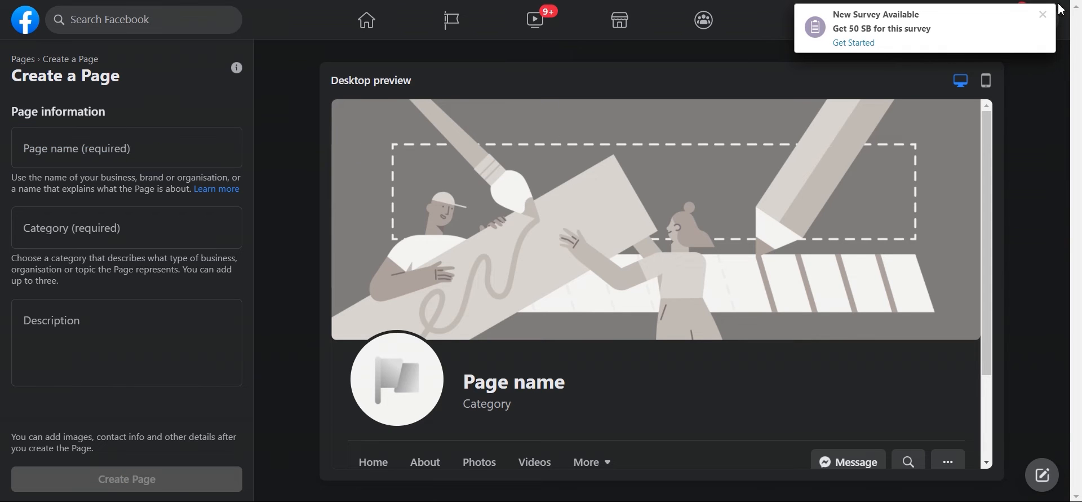
{"action": "left_click", "coordinate": [64, 160]}
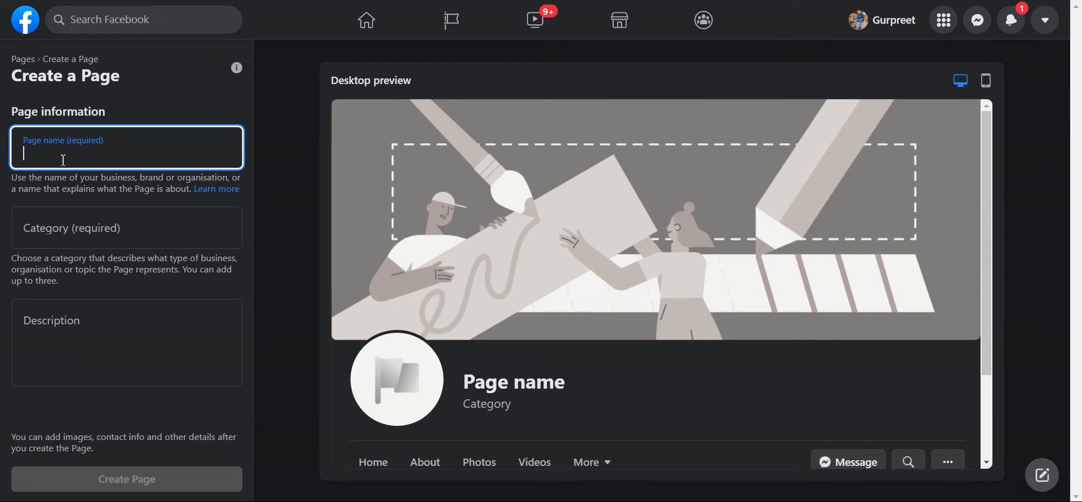
Step: Enter 'Dzyne 99' as the new Page's name
{"action": "type", "text": "dz"}
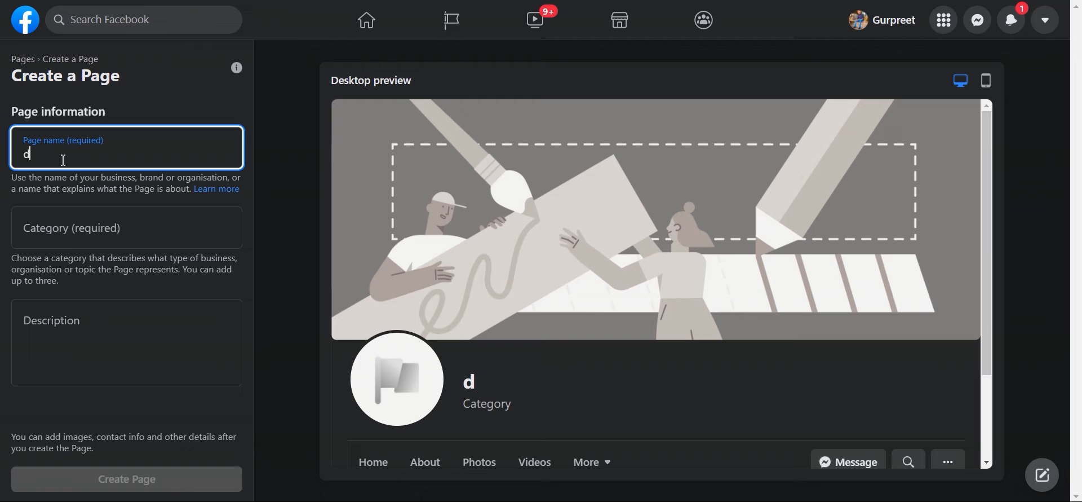
{"action": "key", "text": "BackSpace"}
{"action": "key", "text": "BackSpace"}
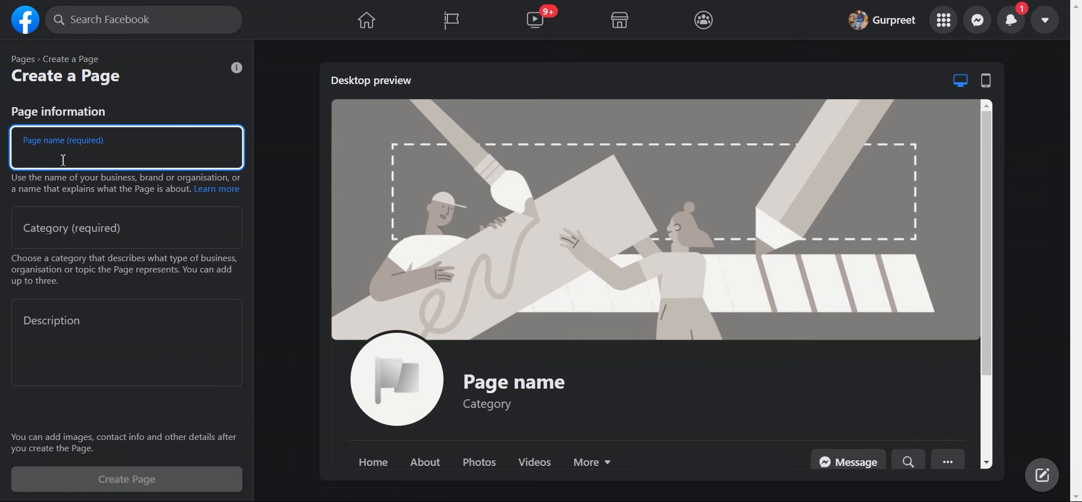
{"action": "type", "text": "Dzy"}
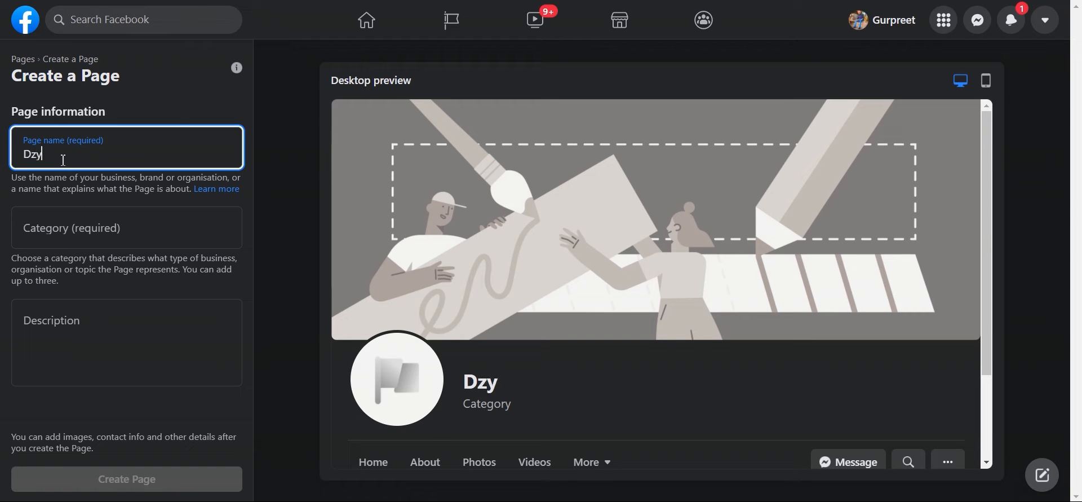
{"action": "type", "text": "ne 99"}
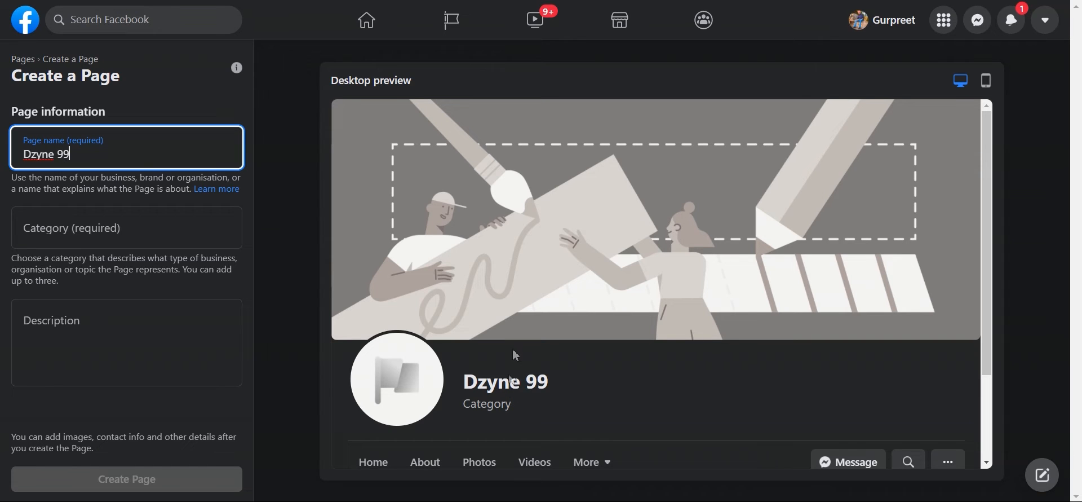
{"action": "left_click", "coordinate": [471, 389]}
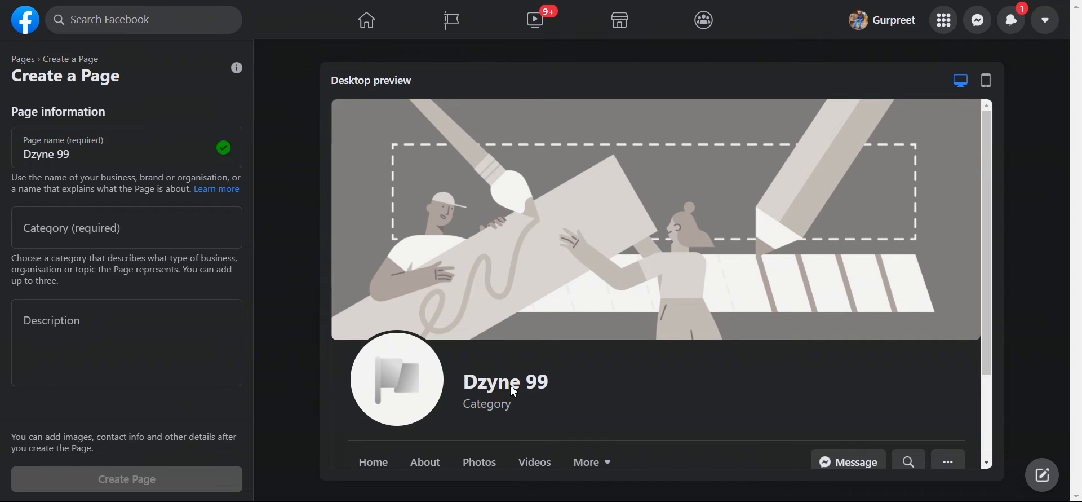
Step: Search the category list, trying clothing and education, and pick Clothing (brand)
{"action": "left_click", "coordinate": [195, 236]}
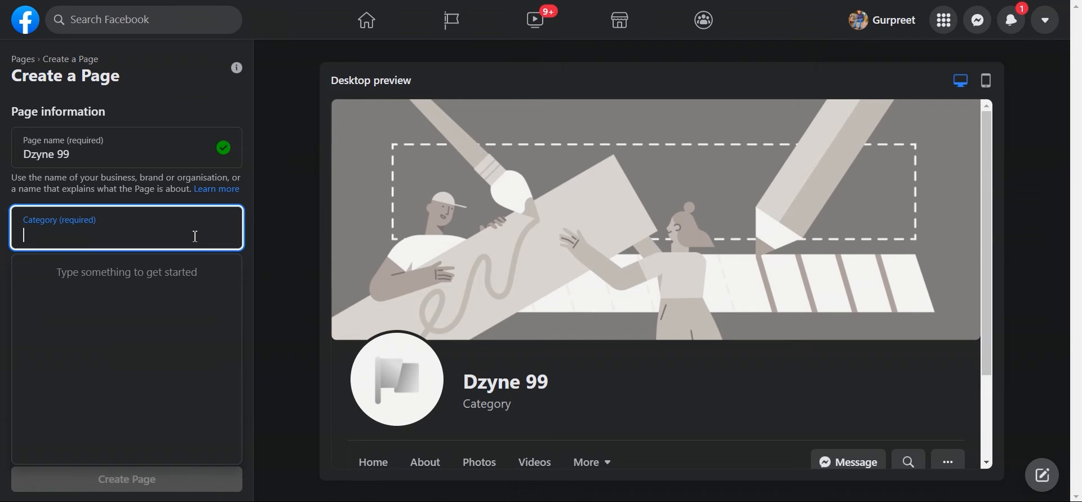
{"action": "type", "text": "clo"}
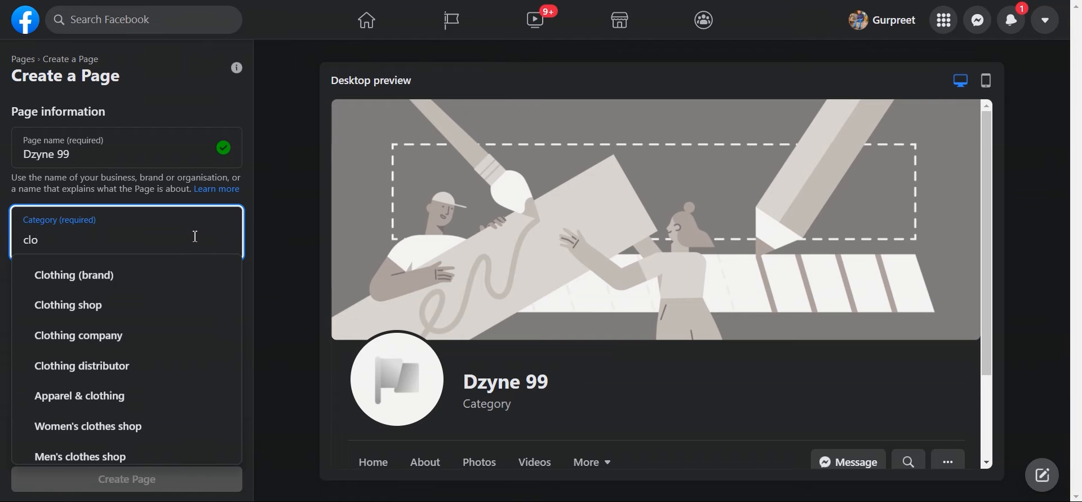
{"action": "type", "text": "thi"}
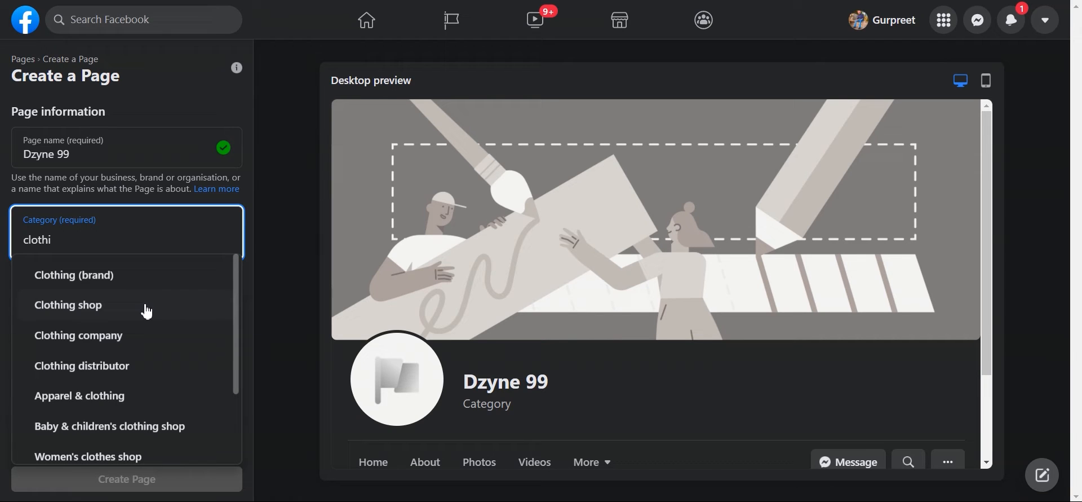
{"action": "scroll", "coordinate": [148, 312], "scroll_direction": "down", "scroll_amount": 2}
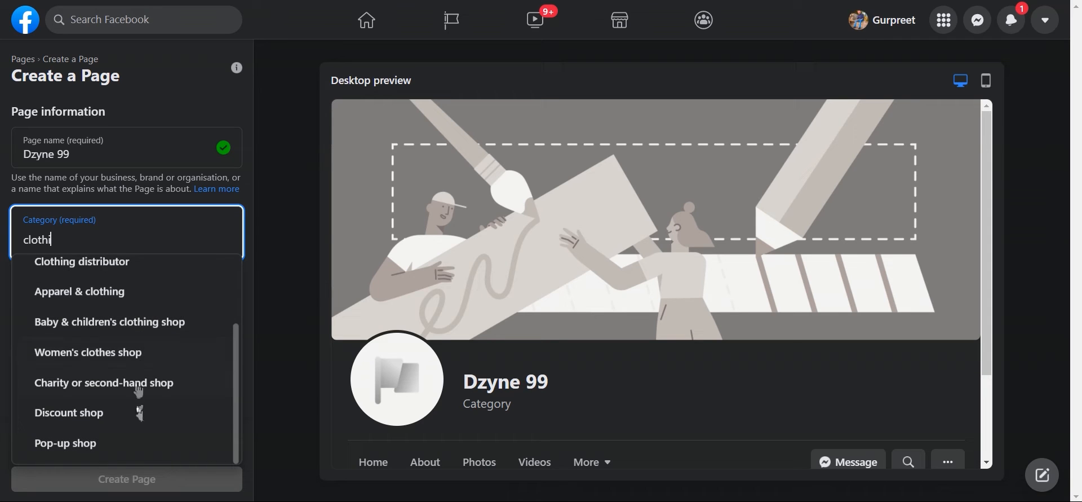
{"action": "scroll", "coordinate": [136, 428], "scroll_direction": "up", "scroll_amount": 1}
{"action": "scroll", "coordinate": [138, 440], "scroll_direction": "up", "scroll_amount": 1}
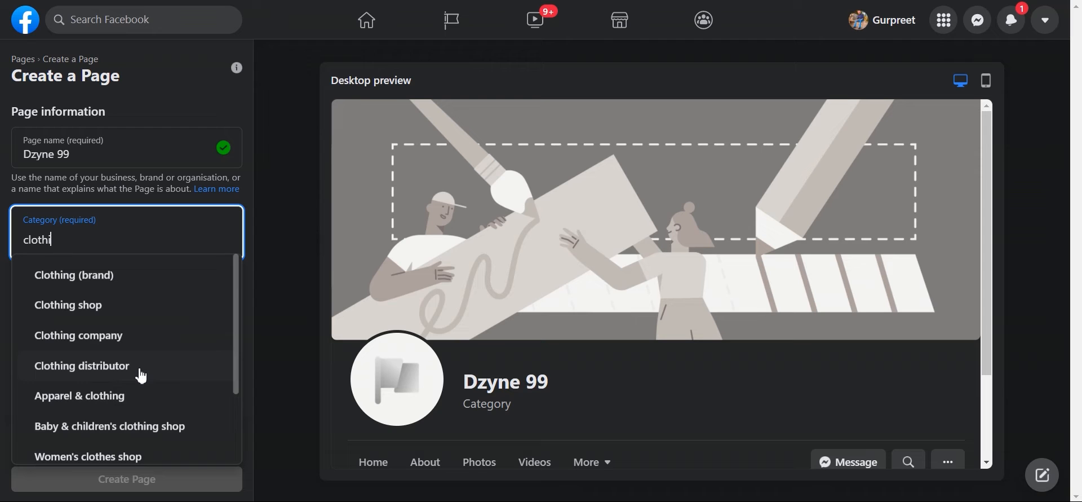
{"action": "key", "text": "BackSpace"}
{"action": "key", "text": "BackSpace"}
{"action": "key", "text": "BackSpace"}
{"action": "key", "text": "BackSpace"}
{"action": "key", "text": "BackSpace"}
{"action": "key", "text": "BackSpace"}
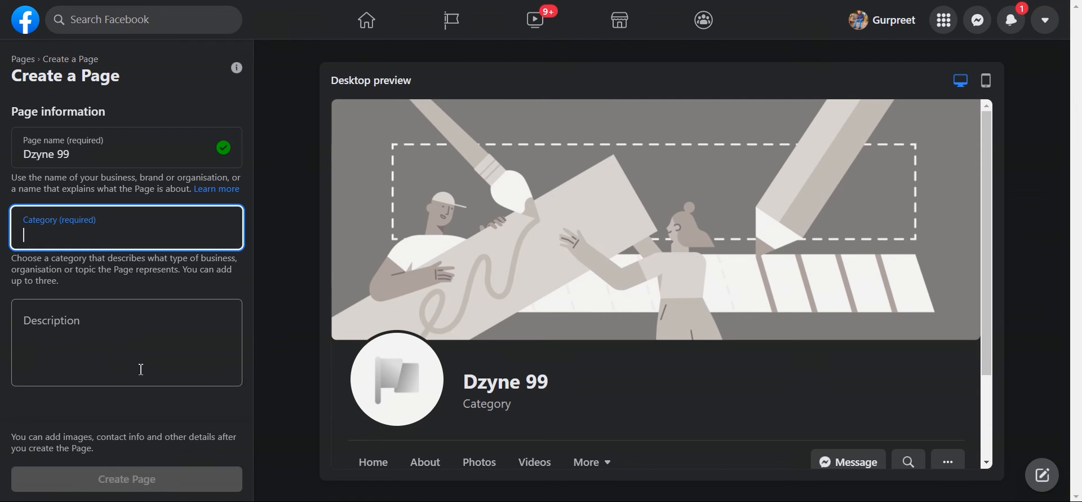
{"action": "type", "text": "educatio"}
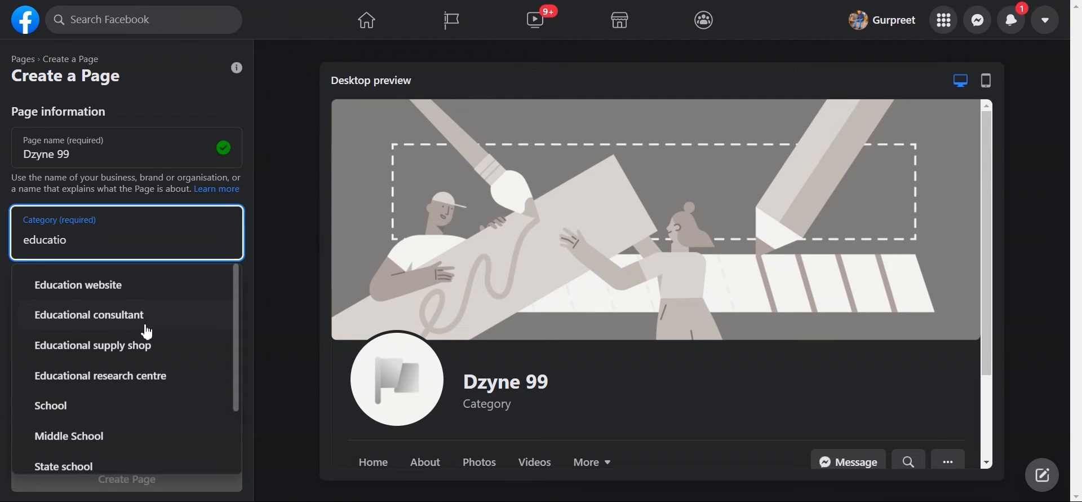
{"action": "scroll", "coordinate": [129, 375], "scroll_direction": "down", "scroll_amount": 2}
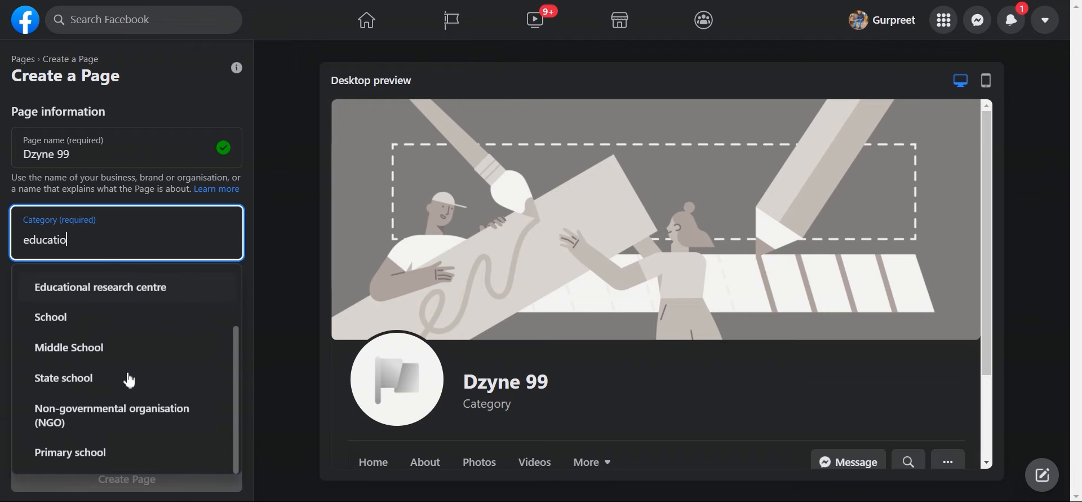
{"action": "scroll", "coordinate": [129, 381], "scroll_direction": "up", "scroll_amount": 2}
{"action": "key", "text": "BackSpace"}
{"action": "key", "text": "BackSpace"}
{"action": "key", "text": "BackSpace"}
{"action": "key", "text": "BackSpace"}
{"action": "key", "text": "BackSpace"}
{"action": "key", "text": "BackSpace"}
{"action": "key", "text": "BackSpace"}
{"action": "key", "text": "BackSpace"}
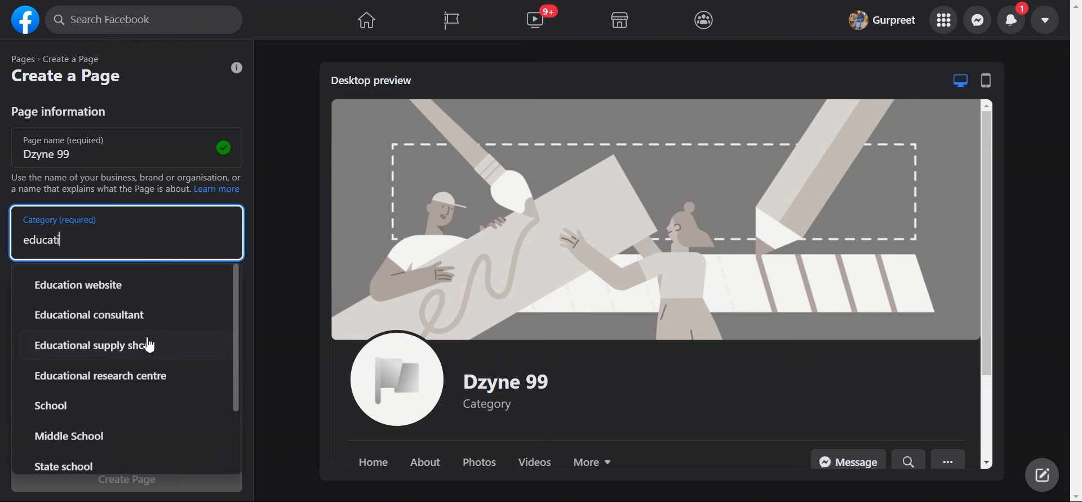
{"action": "type", "text": "clothing"}
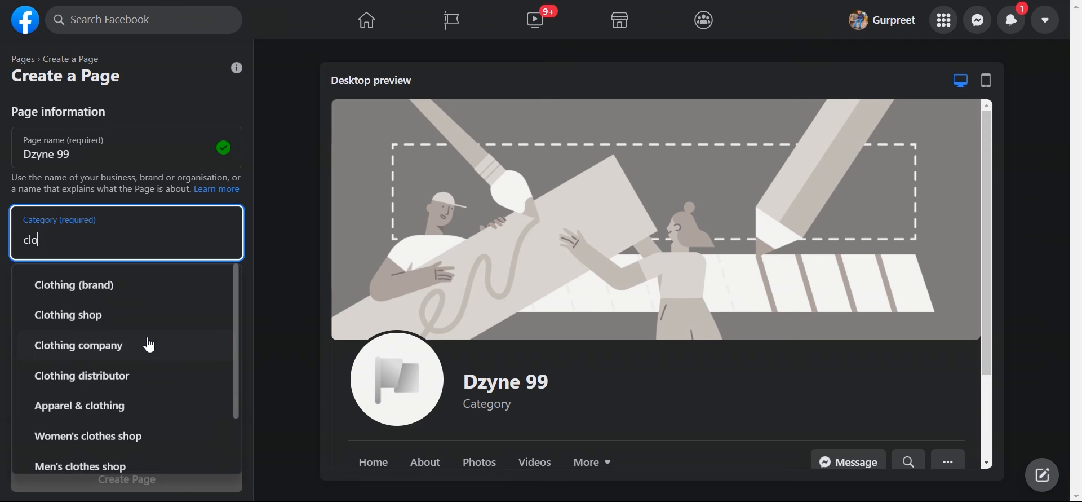
{"action": "left_click", "coordinate": [187, 287]}
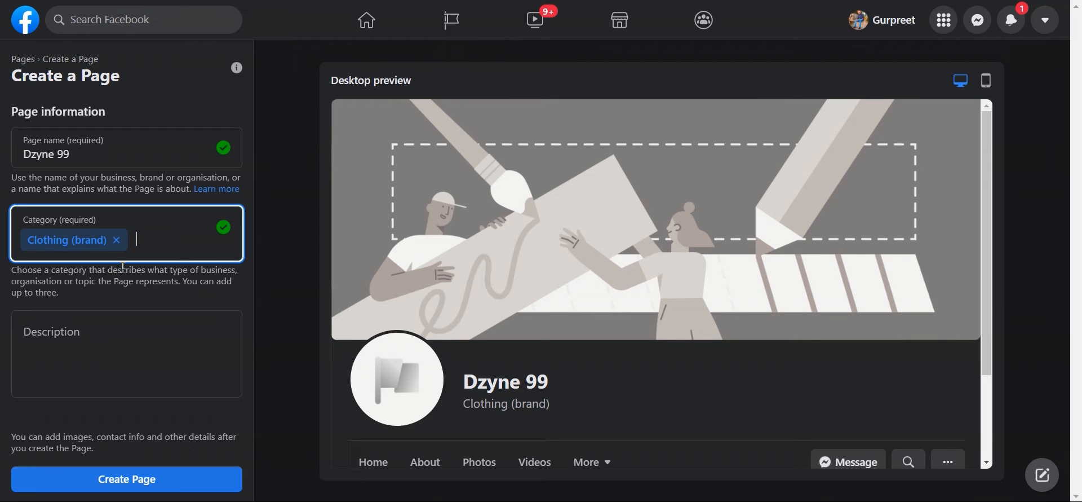
Step: Add the custom design store description and try creating the Page, which is refused
{"action": "left_click", "coordinate": [124, 336]}
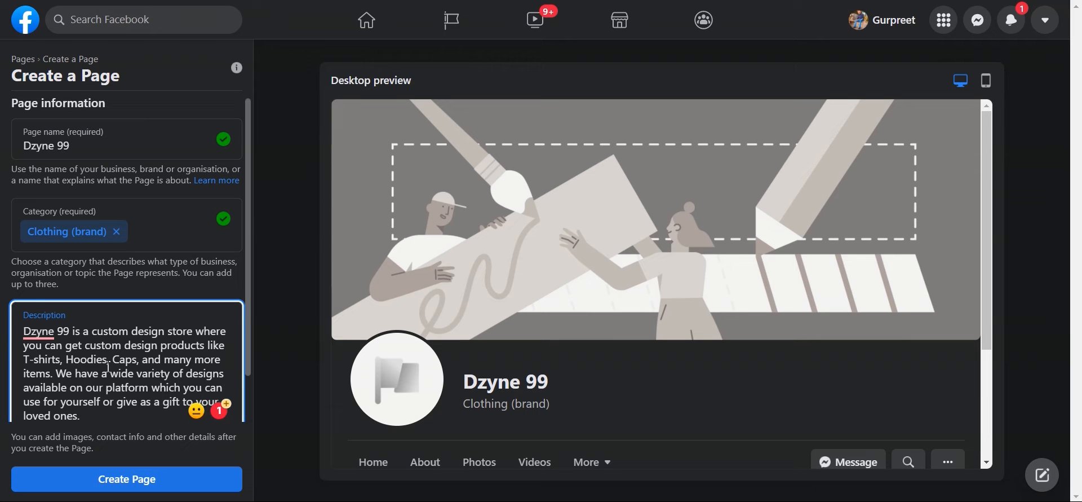
{"action": "scroll", "coordinate": [44, 337], "scroll_direction": "down", "scroll_amount": 1}
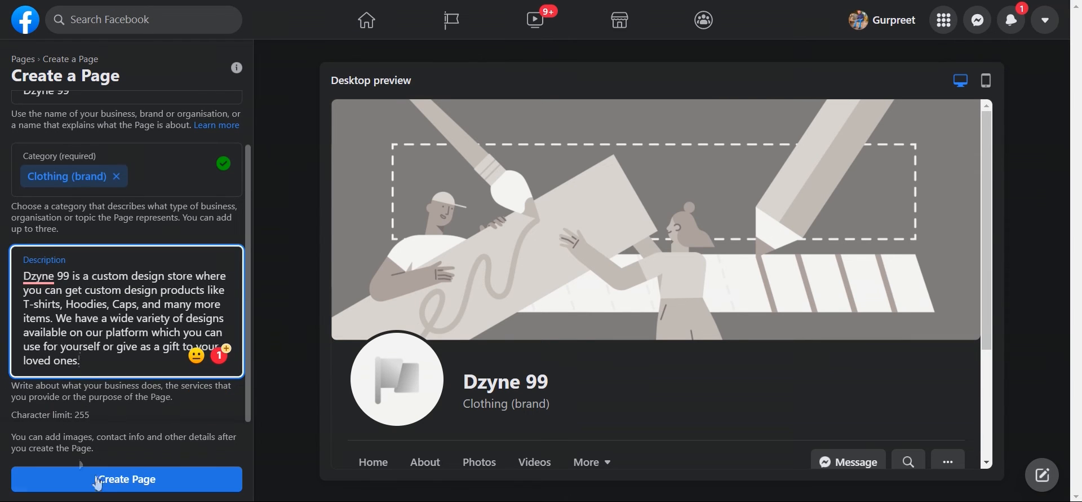
{"action": "left_click", "coordinate": [107, 487]}
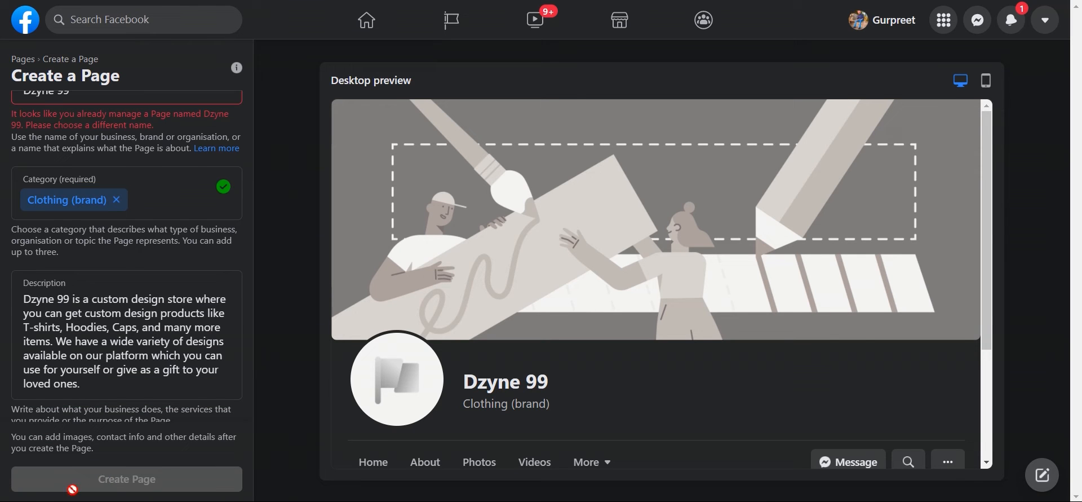
{"action": "scroll", "coordinate": [79, 232], "scroll_direction": "up", "scroll_amount": 1}
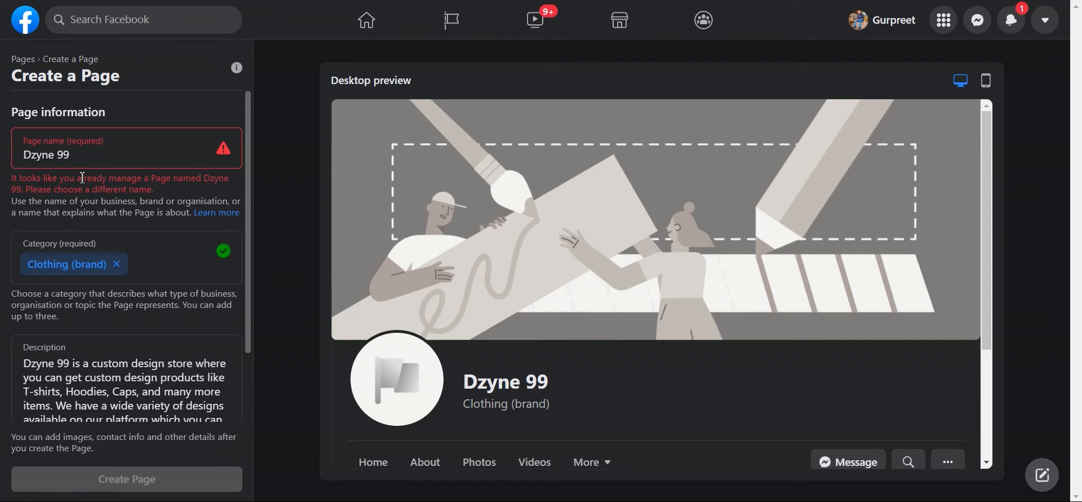
Step: Change the Page name from 'Dzyne 99' to 'Dzyne01'
{"action": "left_click", "coordinate": [58, 155]}
{"action": "key", "text": "BackSpace"}
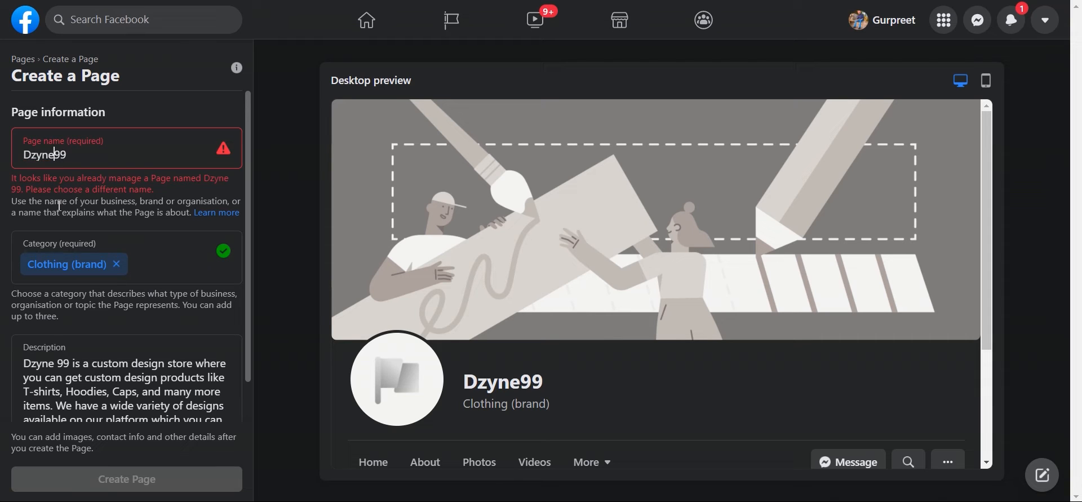
{"action": "left_click", "coordinate": [133, 154]}
{"action": "key", "text": "BackSpace"}
{"action": "key", "text": "BackSpace"}
{"action": "type", "text": "01"}
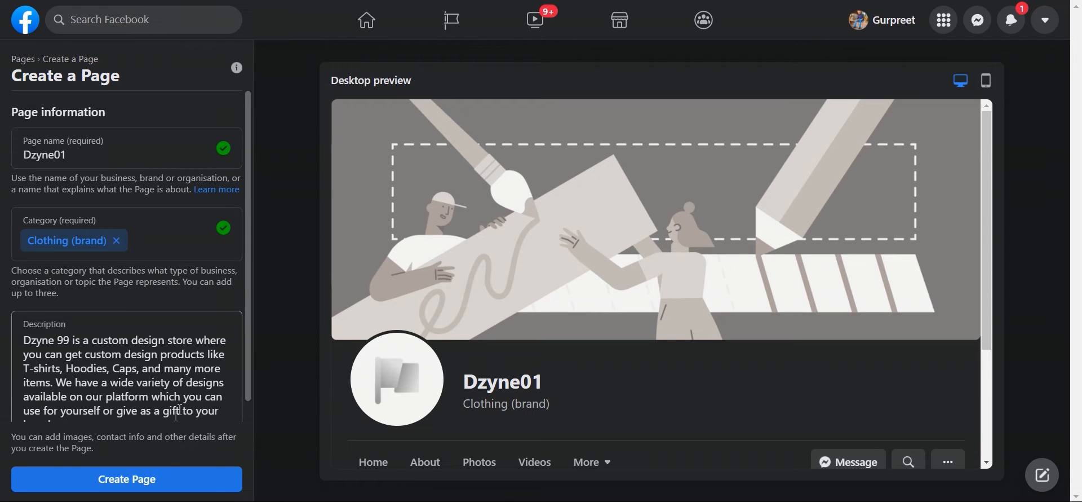
Step: Create the Dzyne01 Page and scroll the setup panel to the Images section
{"action": "scroll", "coordinate": [157, 471], "scroll_direction": "down", "scroll_amount": 1}
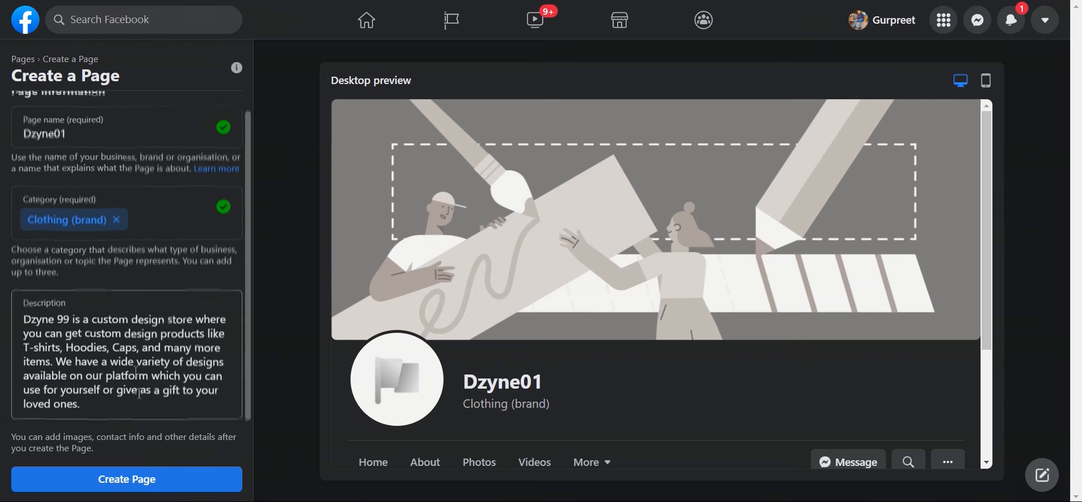
{"action": "left_click", "coordinate": [145, 481]}
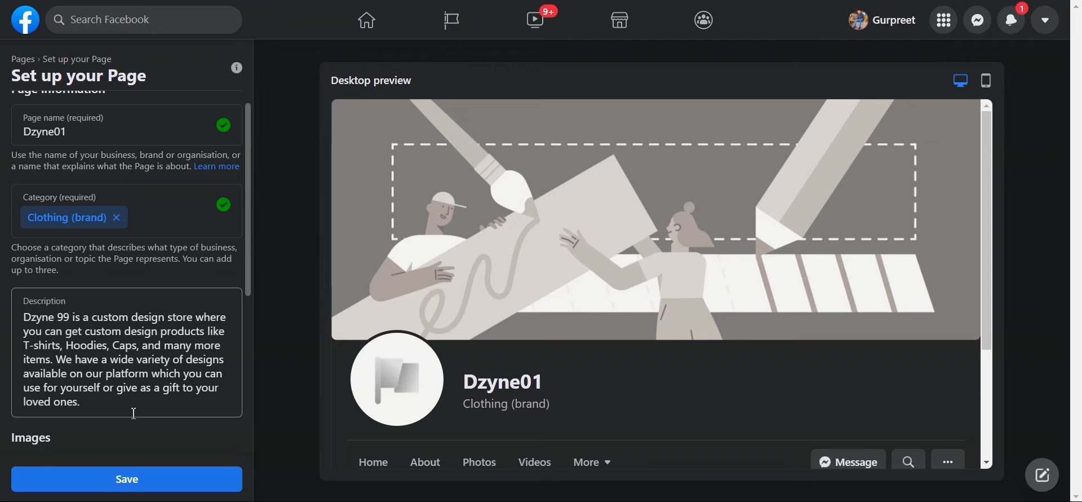
{"action": "scroll", "coordinate": [134, 394], "scroll_direction": "down", "scroll_amount": 5}
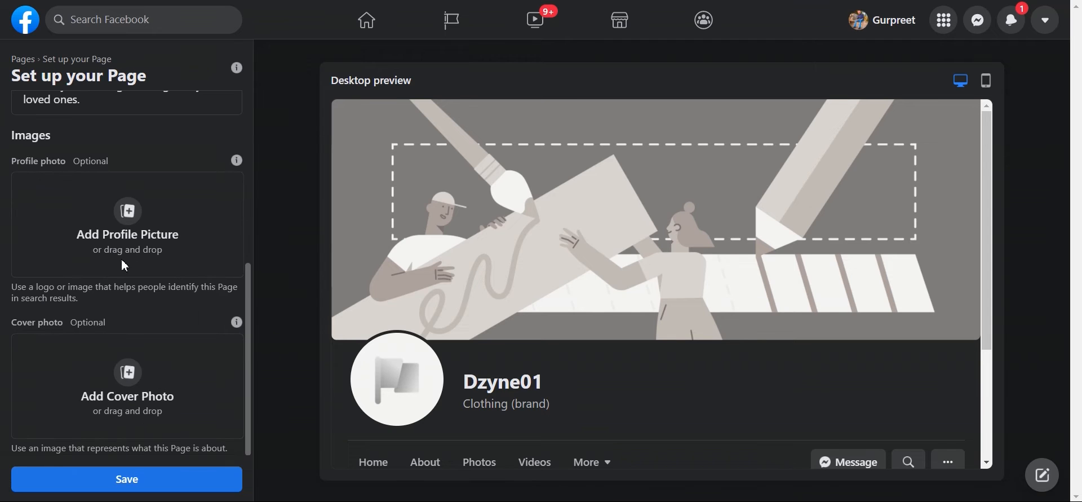
{"action": "scroll", "coordinate": [127, 266], "scroll_direction": "up", "scroll_amount": 1}
{"action": "scroll", "coordinate": [126, 267], "scroll_direction": "down", "scroll_amount": 2}
{"action": "scroll", "coordinate": [128, 340], "scroll_direction": "up", "scroll_amount": 2}
{"action": "scroll", "coordinate": [129, 340], "scroll_direction": "down", "scroll_amount": 2}
{"action": "left_click", "coordinate": [137, 213]}
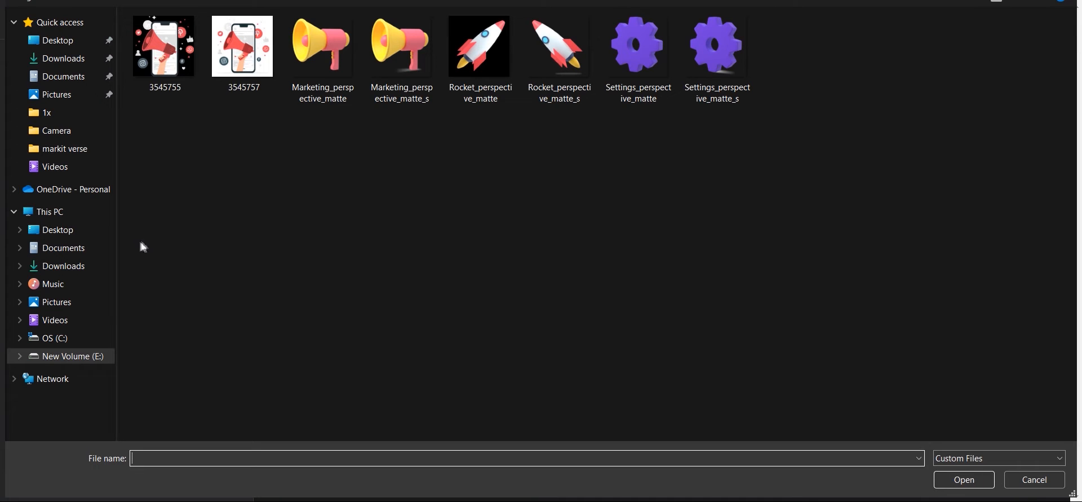
{"action": "left_click", "coordinate": [494, 54]}
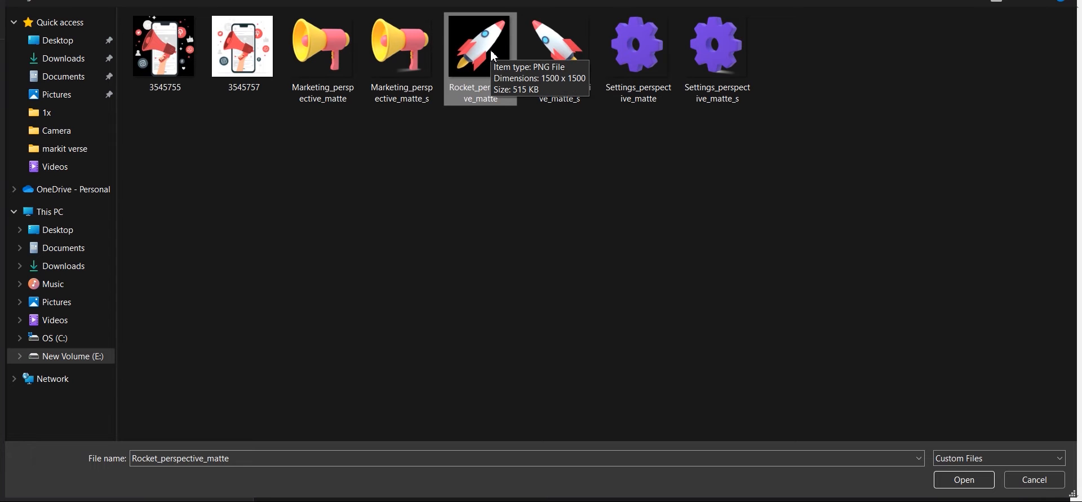
{"action": "left_click", "coordinate": [965, 480]}
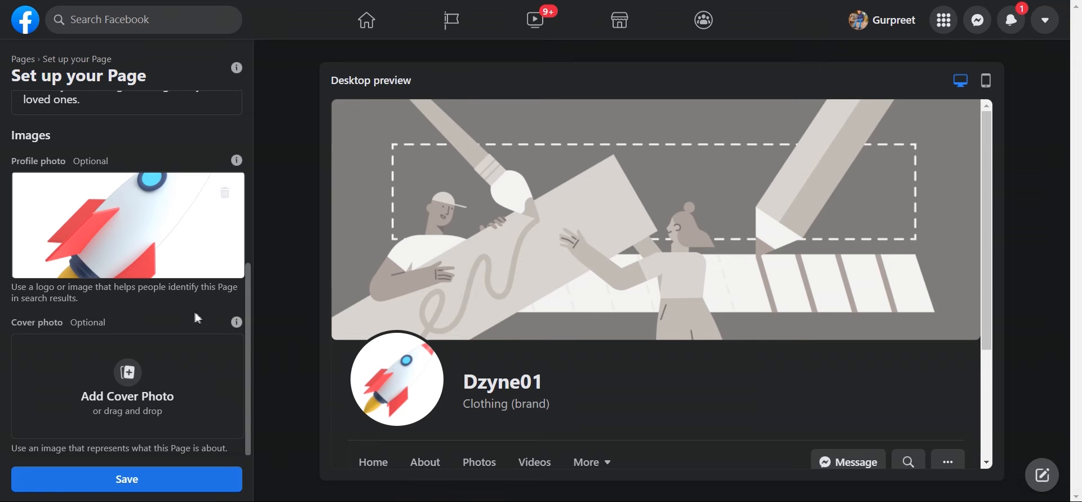
{"action": "left_click", "coordinate": [127, 373]}
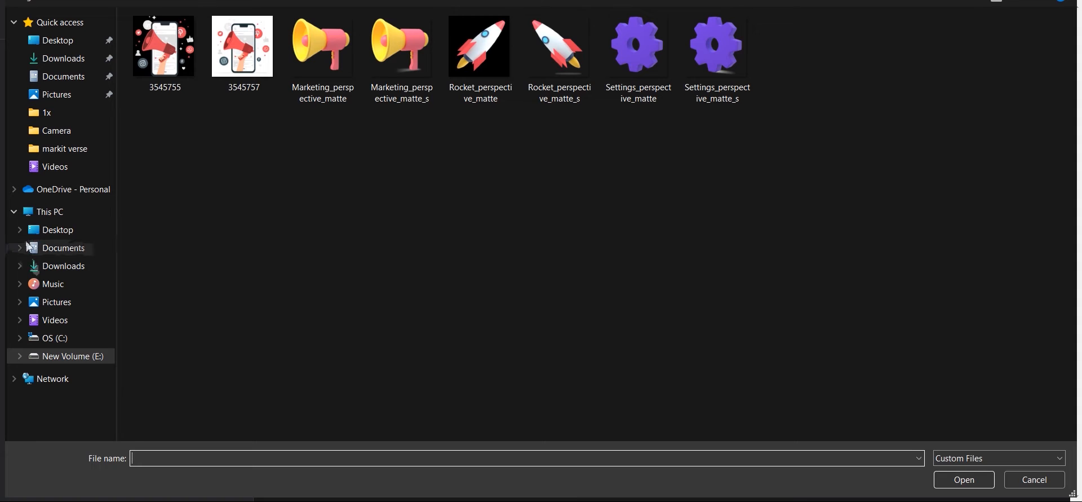
{"action": "left_click", "coordinate": [64, 246]}
{"action": "left_click", "coordinate": [69, 266]}
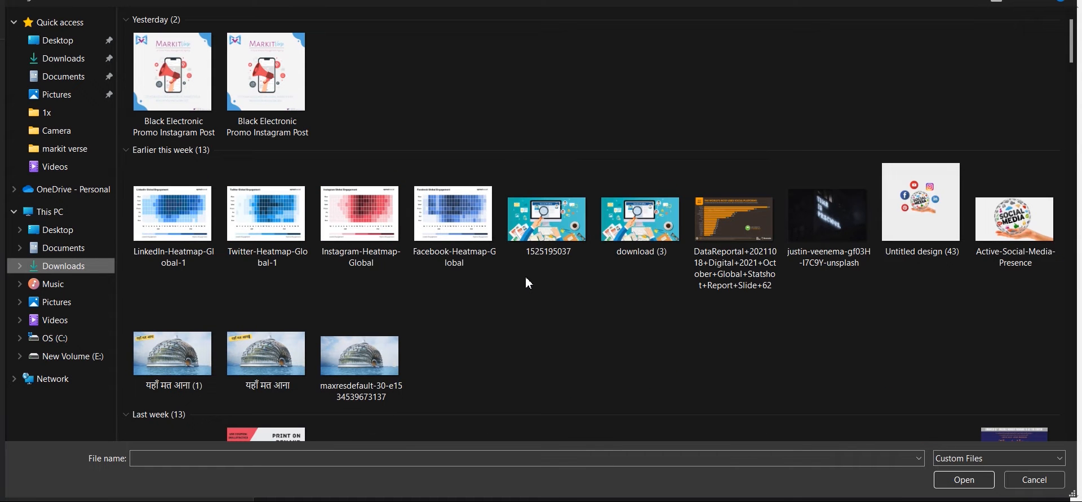
{"action": "left_click", "coordinate": [558, 219]}
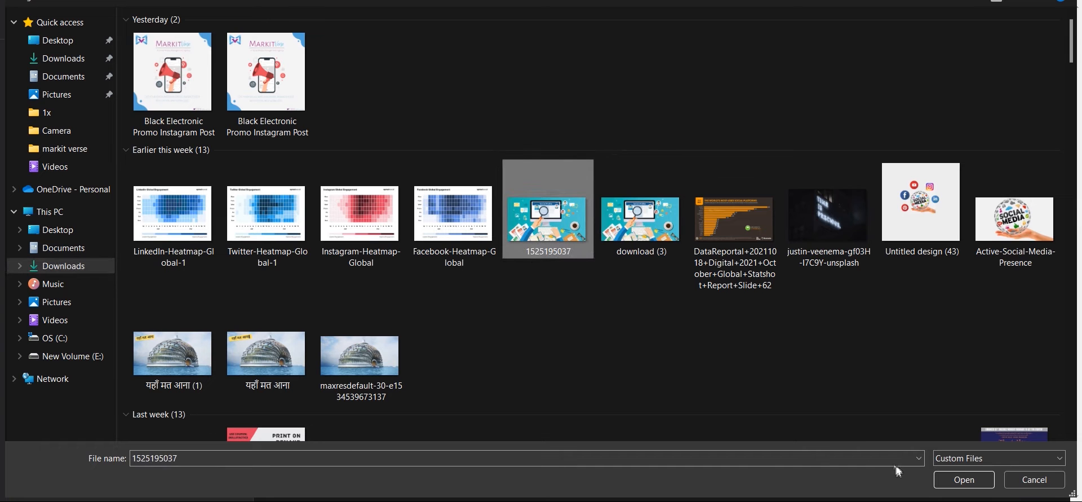
{"action": "left_click", "coordinate": [964, 479]}
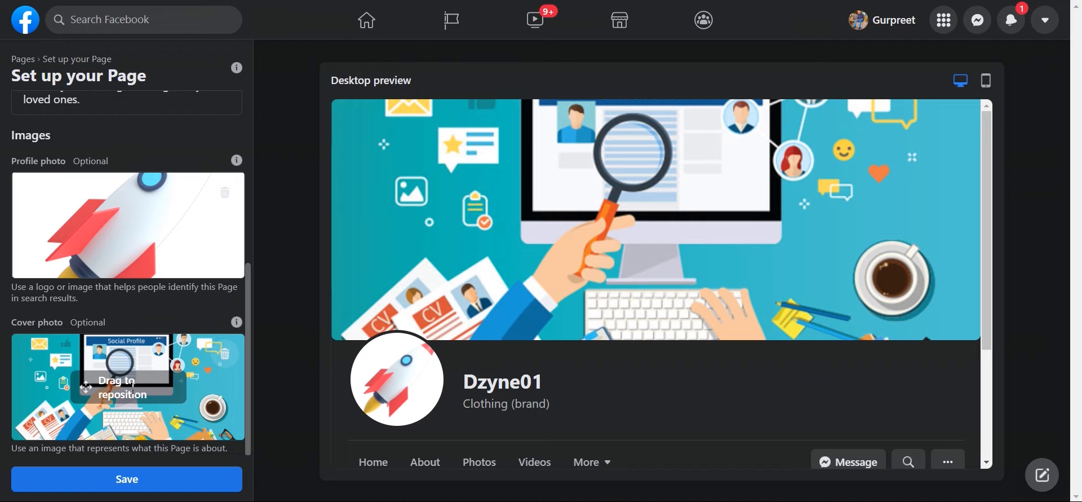
Step: Reposition the cover so the Social Profile screen shows, then save the setup
{"action": "left_click_drag", "start_coordinate": [131, 384], "coordinate": [84, 397]}
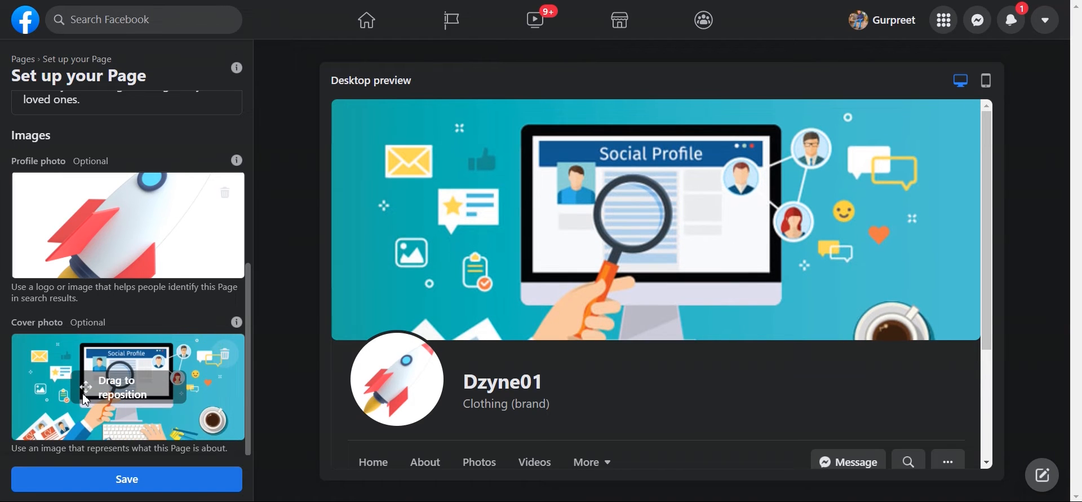
{"action": "scroll", "coordinate": [437, 290], "scroll_direction": "down", "scroll_amount": 3}
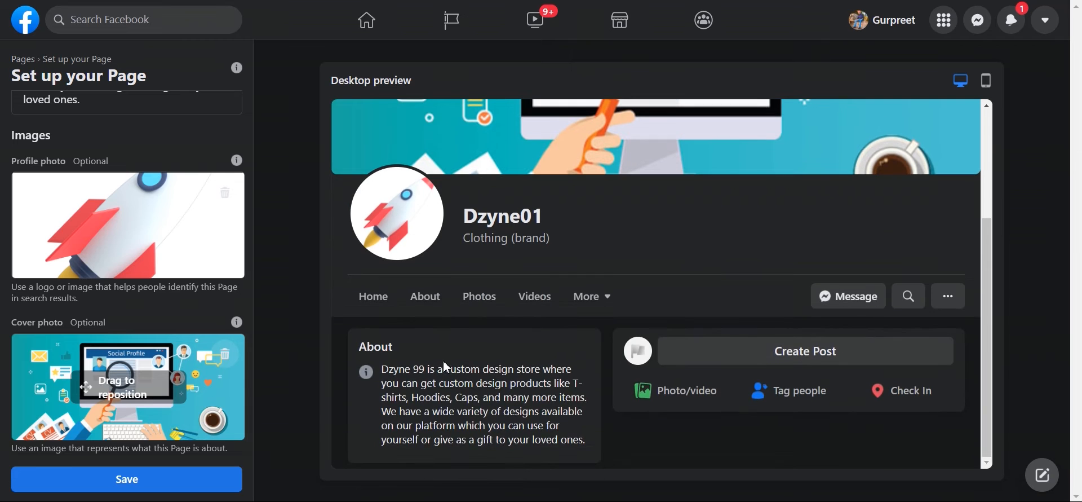
{"action": "scroll", "coordinate": [445, 262], "scroll_direction": "up", "scroll_amount": 3}
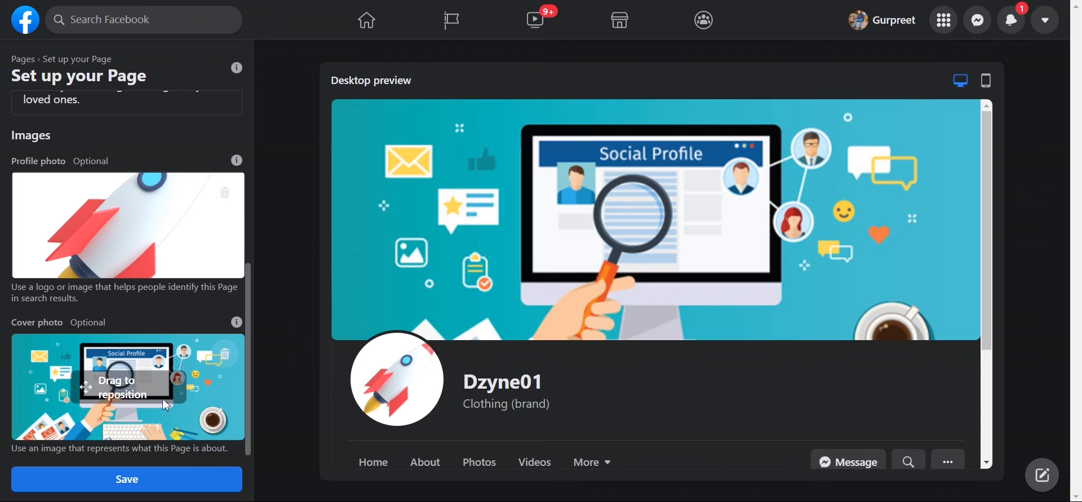
{"action": "left_click", "coordinate": [141, 481]}
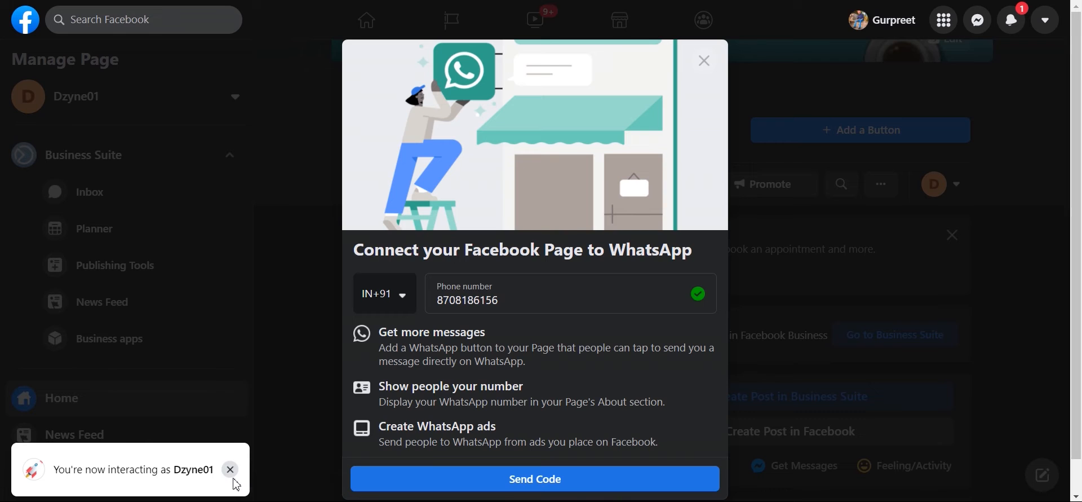
Step: Dismiss the Connect to WhatsApp prompt without connecting and return to the Dzyne01 home
{"action": "left_click_drag", "start_coordinate": [354, 249], "coordinate": [689, 253]}
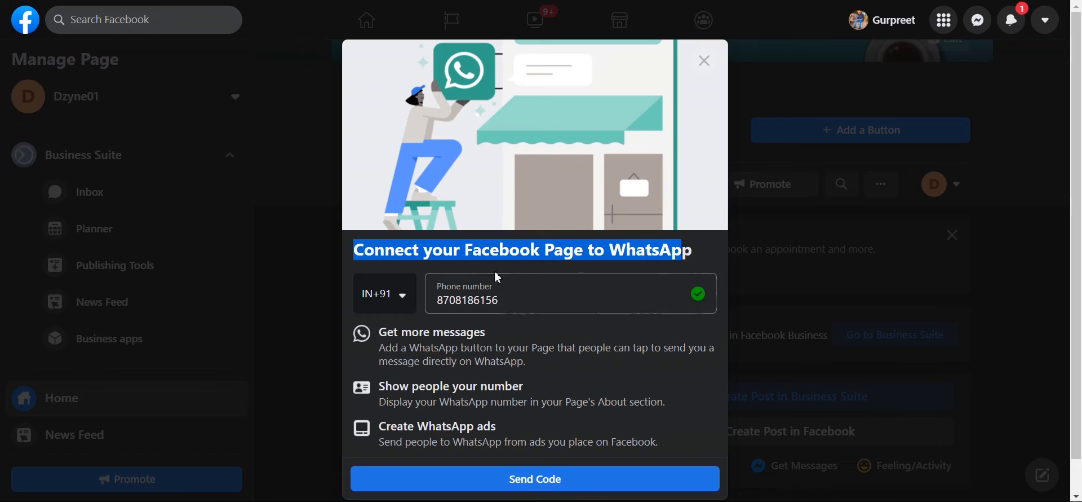
{"action": "scroll", "coordinate": [505, 345], "scroll_direction": "down", "scroll_amount": 1}
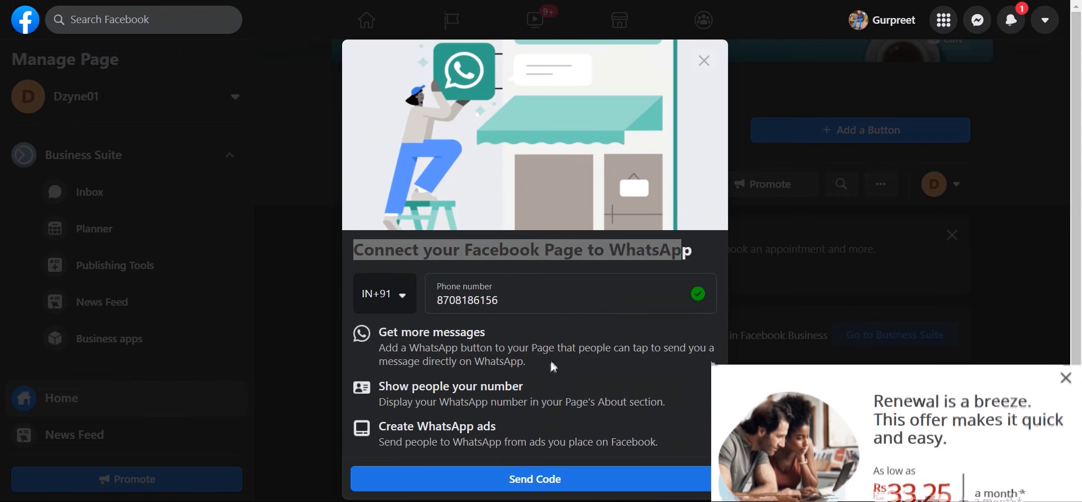
{"action": "left_click_drag", "start_coordinate": [558, 314], "coordinate": [425, 299]}
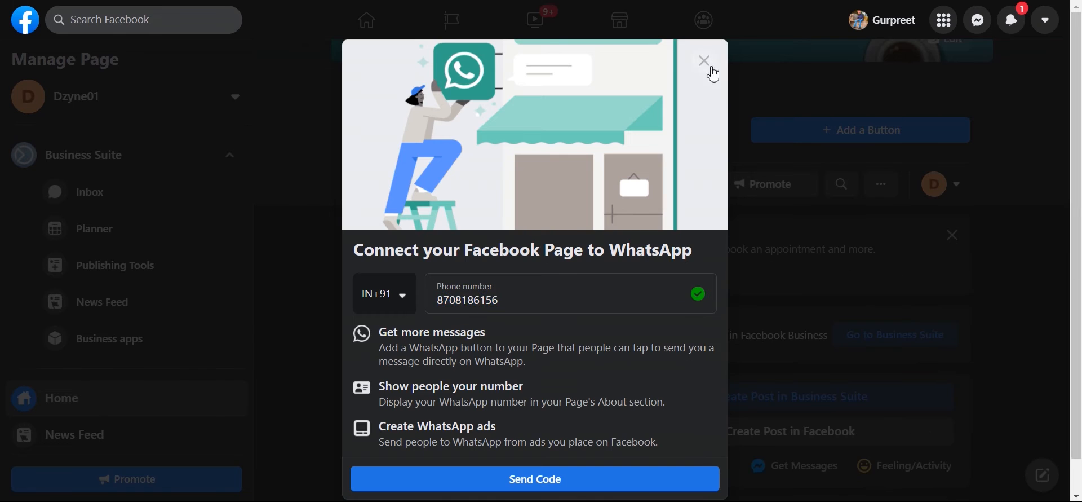
{"action": "left_click", "coordinate": [713, 70]}
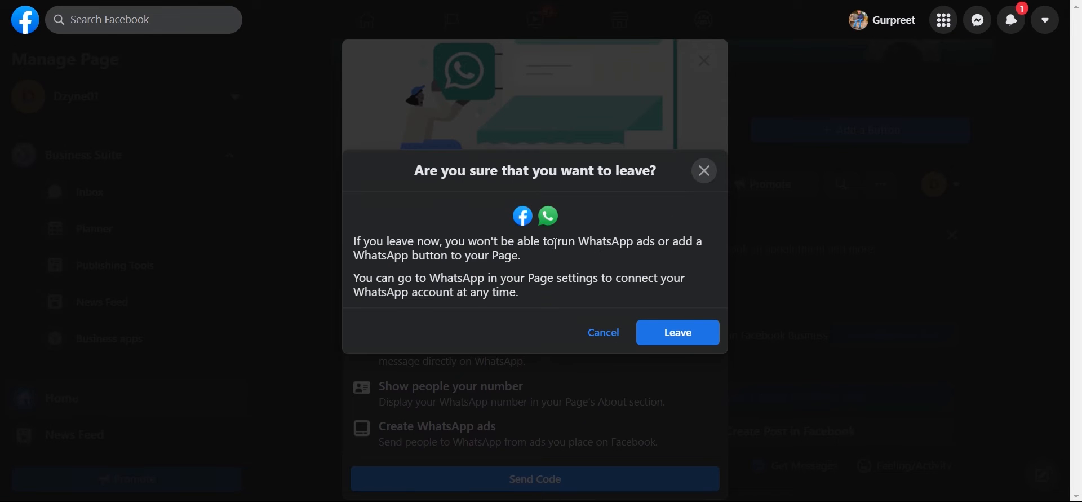
{"action": "left_click", "coordinate": [667, 332]}
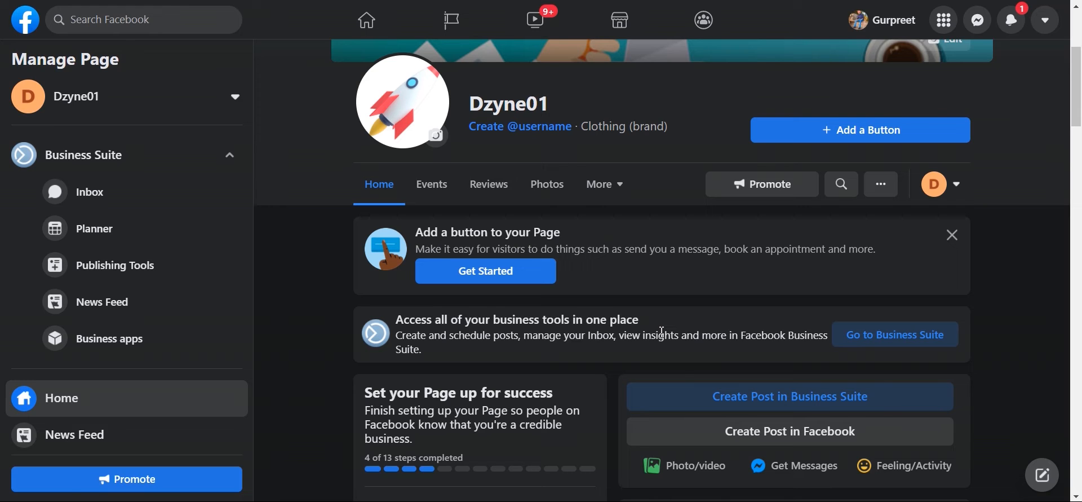
{"action": "scroll", "coordinate": [662, 333], "scroll_direction": "up", "scroll_amount": 4}
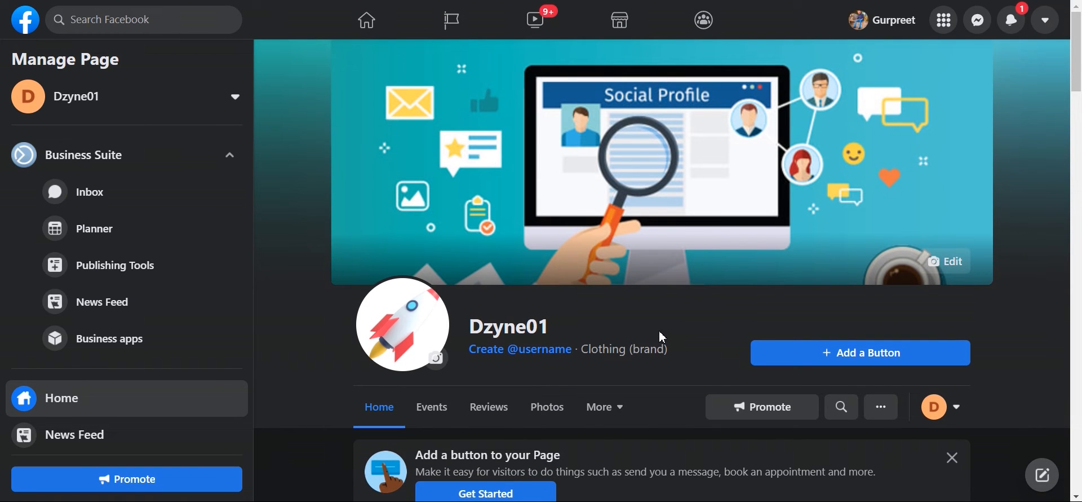
{"action": "scroll", "coordinate": [587, 326], "scroll_direction": "down", "scroll_amount": 4}
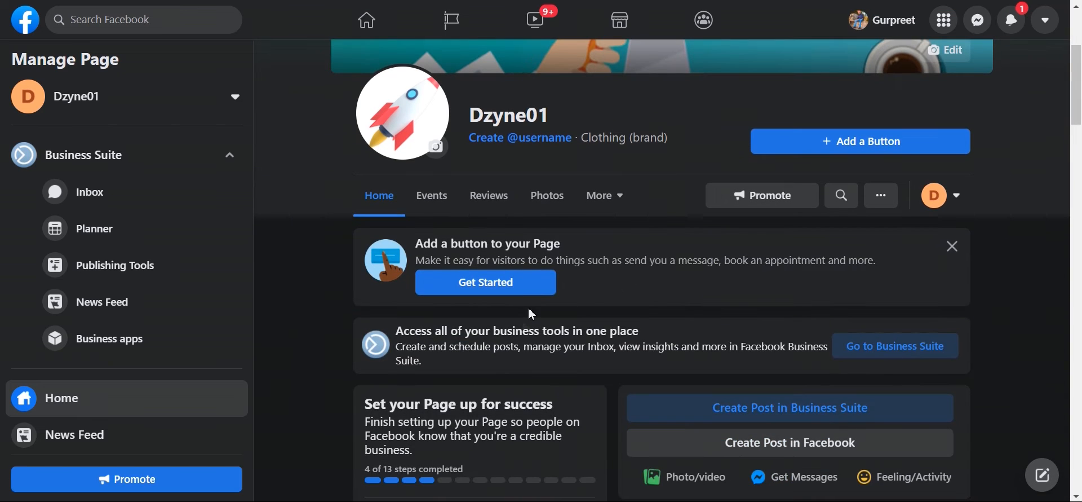
{"action": "scroll", "coordinate": [533, 305], "scroll_direction": "down", "scroll_amount": 2}
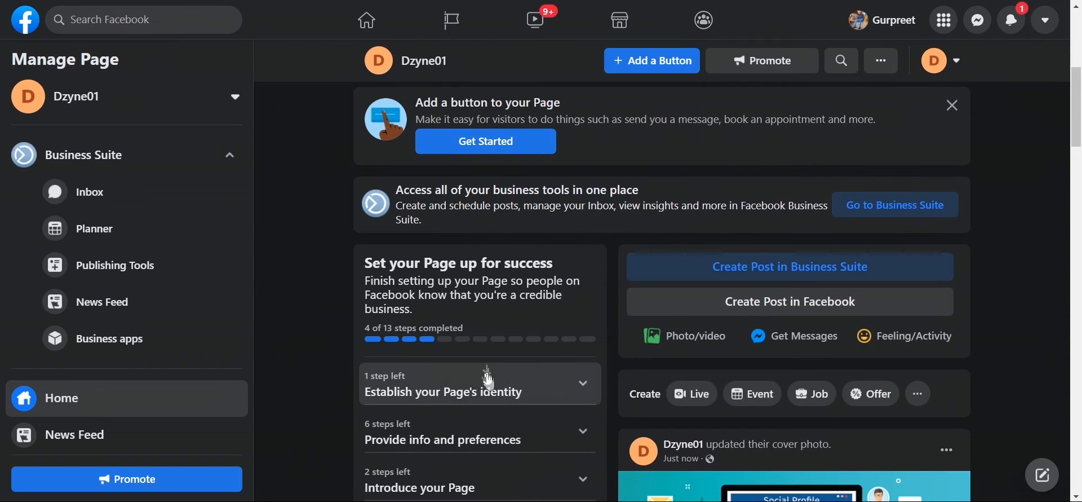
{"action": "scroll", "coordinate": [488, 346], "scroll_direction": "down", "scroll_amount": 1}
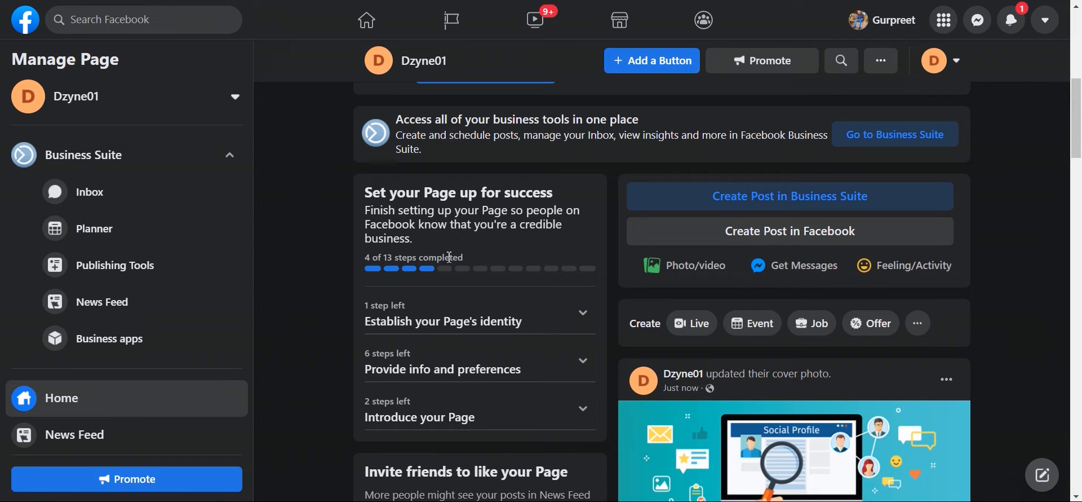
{"action": "scroll", "coordinate": [449, 257], "scroll_direction": "down", "scroll_amount": 3}
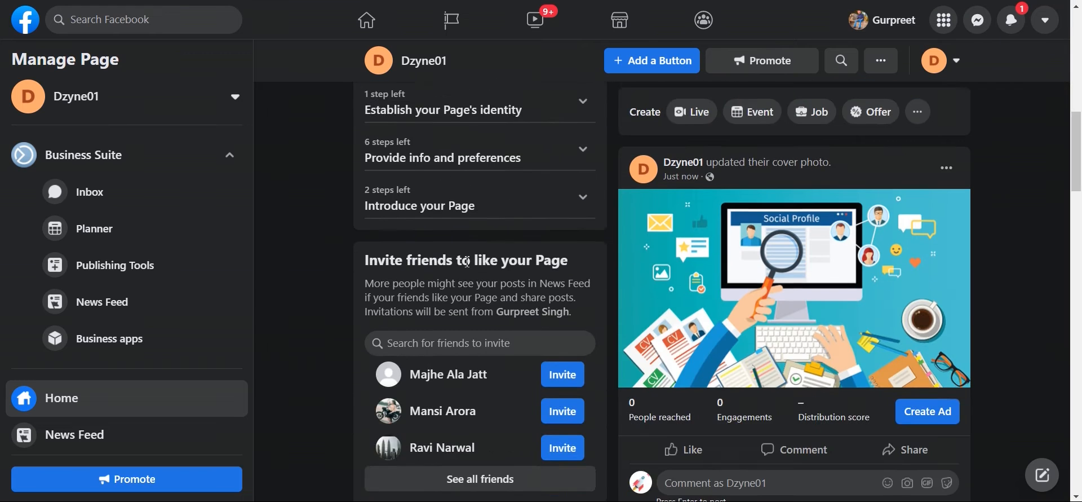
{"action": "scroll", "coordinate": [399, 307], "scroll_direction": "down", "scroll_amount": 3}
{"action": "scroll", "coordinate": [399, 307], "scroll_direction": "down", "scroll_amount": 10}
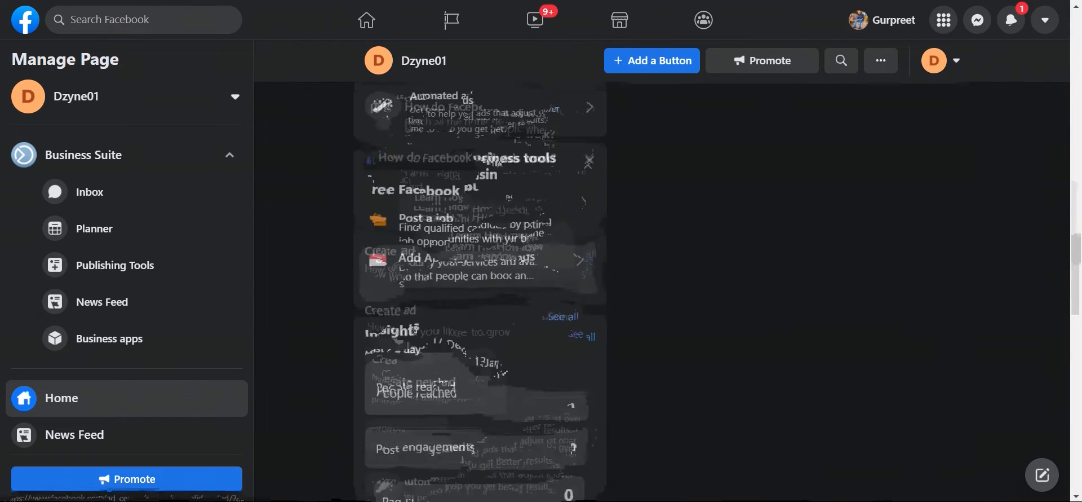
{"action": "scroll", "coordinate": [533, 257], "scroll_direction": "down", "scroll_amount": 2}
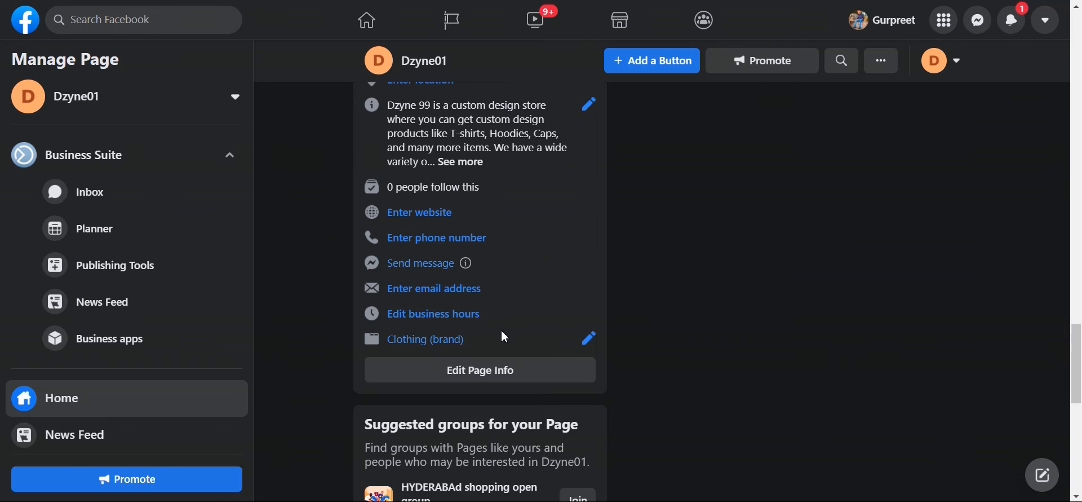
{"action": "scroll", "coordinate": [503, 337], "scroll_direction": "up", "scroll_amount": 2}
{"action": "scroll", "coordinate": [503, 338], "scroll_direction": "down", "scroll_amount": 1}
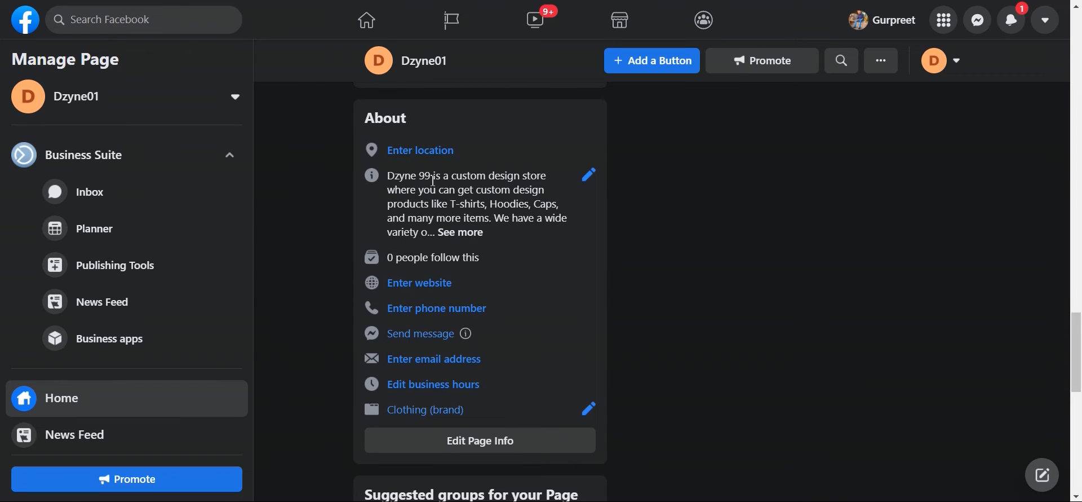
Step: Open Edit Page info and set the username to dzyne01
{"action": "left_click", "coordinate": [490, 448]}
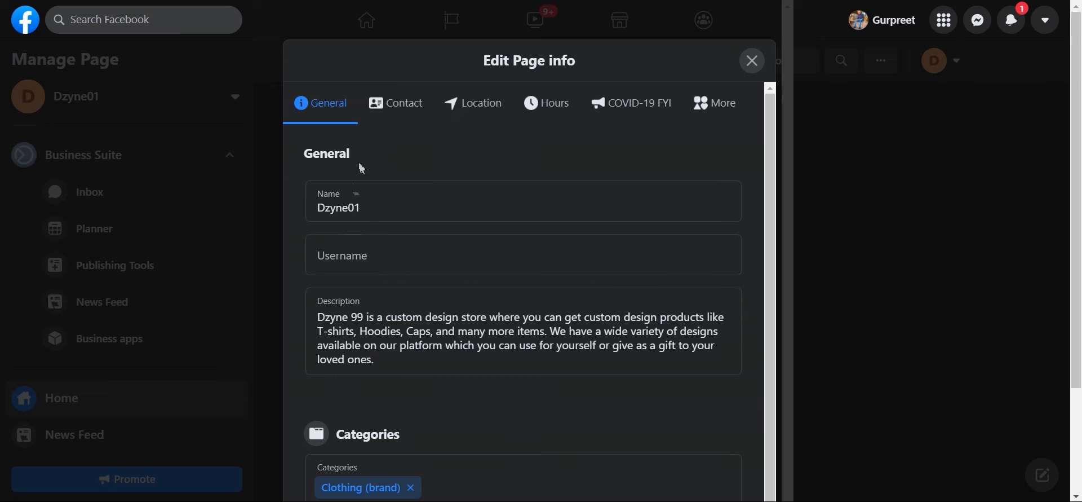
{"action": "left_click", "coordinate": [372, 257]}
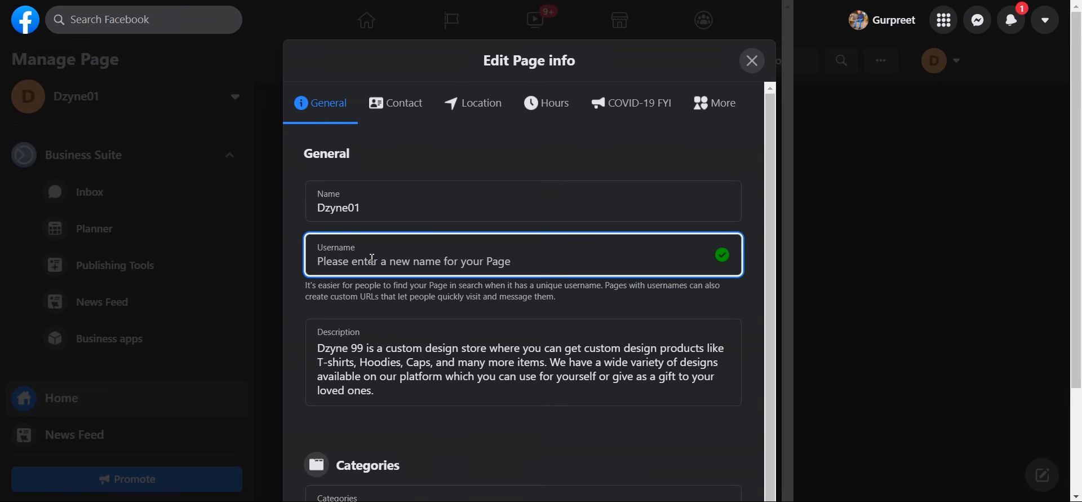
{"action": "type", "text": "dzyne01"}
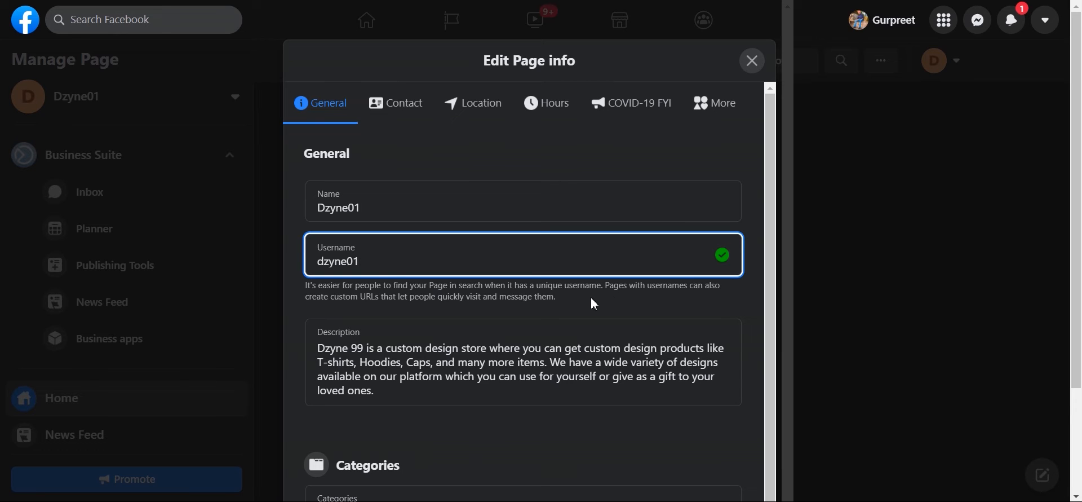
Step: Review the General section, then switch to the Contact section
{"action": "scroll", "coordinate": [531, 293], "scroll_direction": "down", "scroll_amount": 1}
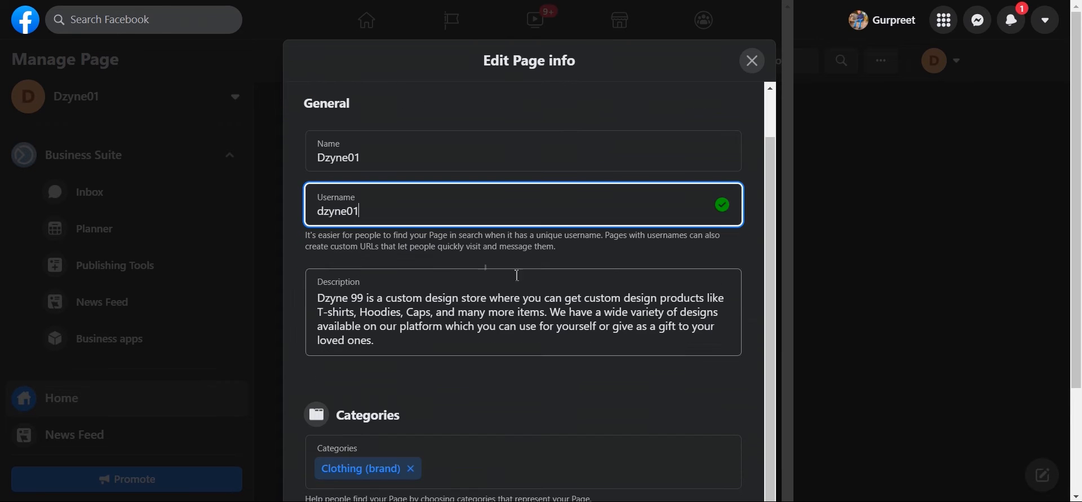
{"action": "scroll", "coordinate": [425, 326], "scroll_direction": "down", "scroll_amount": 3}
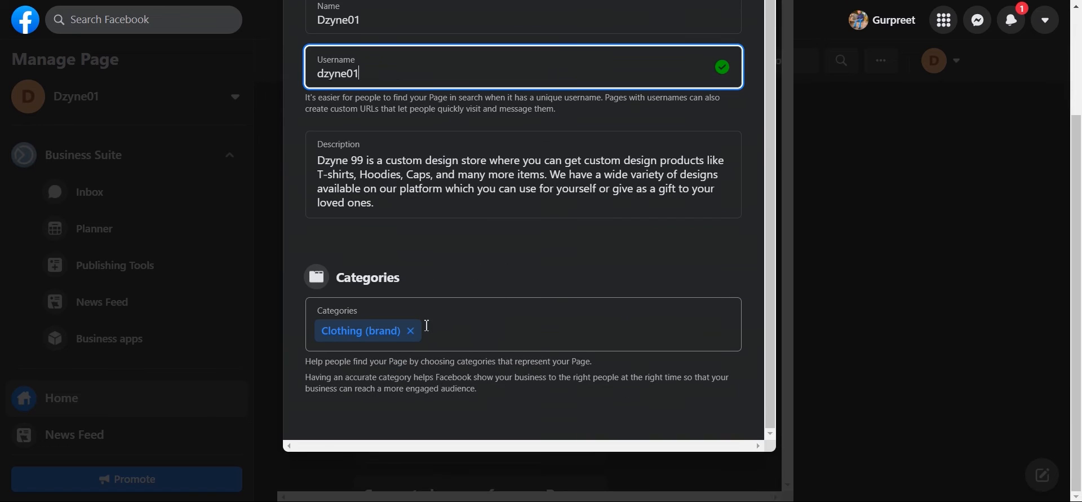
{"action": "scroll", "coordinate": [523, 359], "scroll_direction": "up", "scroll_amount": 1}
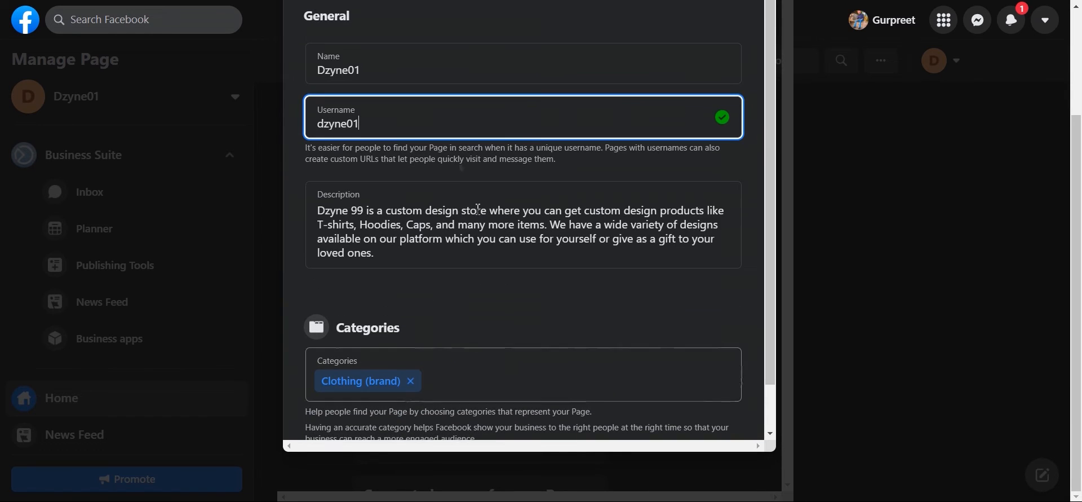
{"action": "scroll", "coordinate": [505, 307], "scroll_direction": "up", "scroll_amount": 3}
{"action": "left_click", "coordinate": [399, 120]}
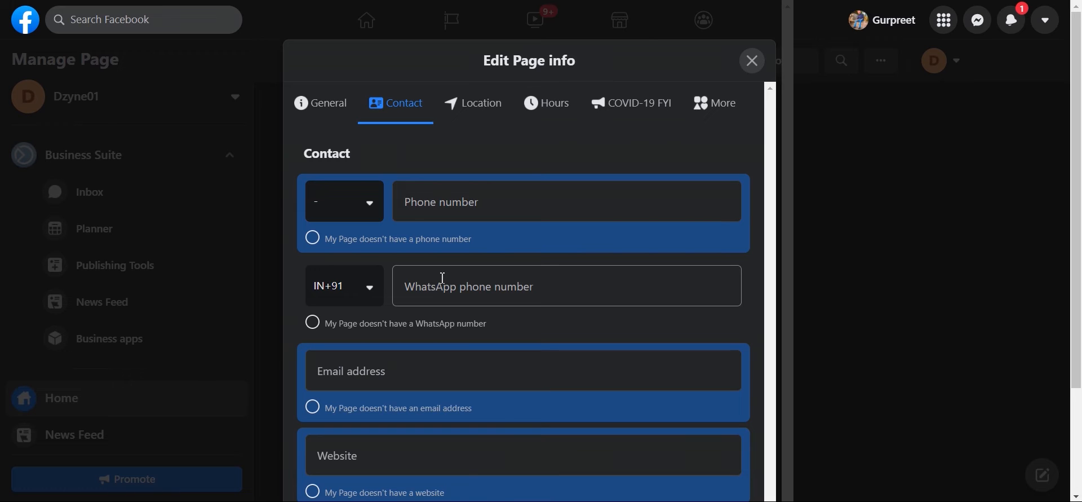
Step: Enter the Page's business email address in the Contact section's Email field
{"action": "scroll", "coordinate": [442, 278], "scroll_direction": "down", "scroll_amount": 3}
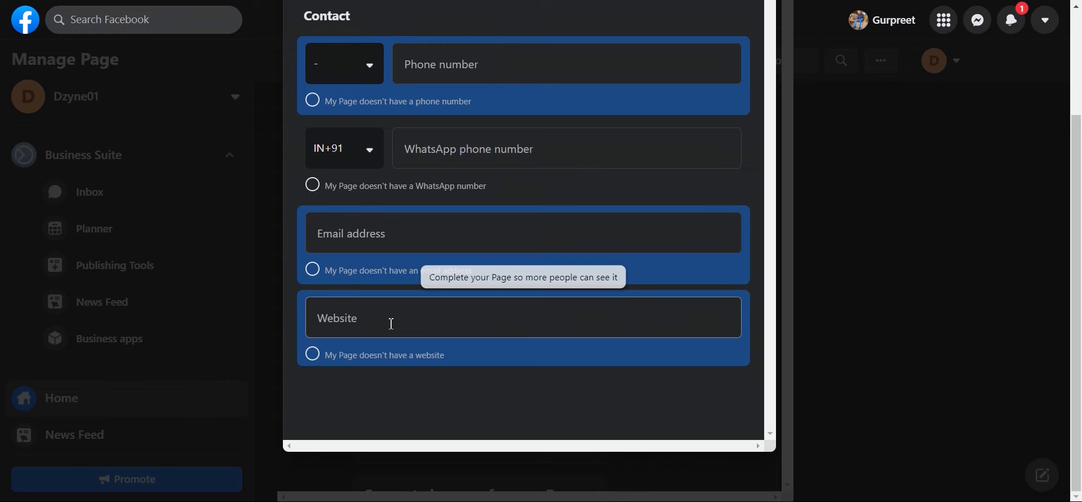
{"action": "scroll", "coordinate": [392, 324], "scroll_direction": "up", "scroll_amount": 3}
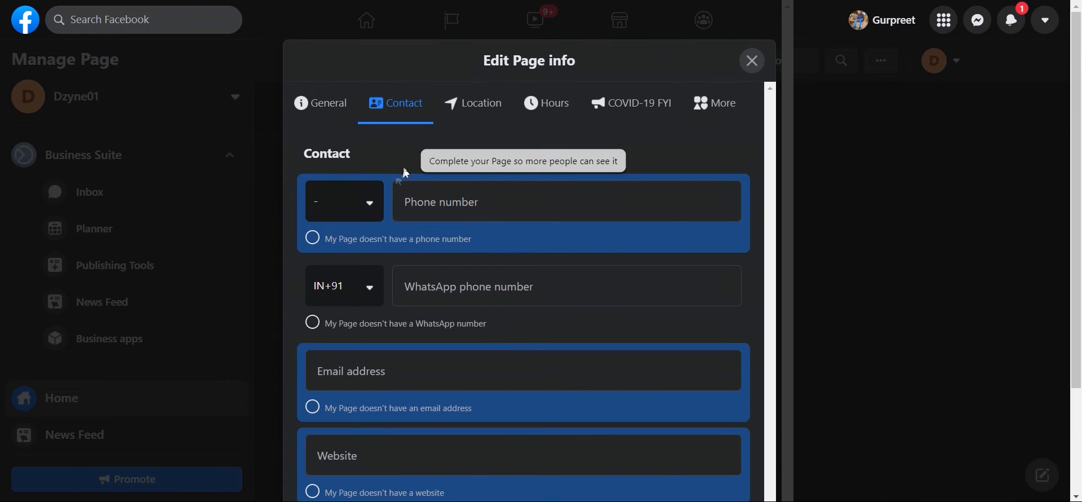
{"action": "scroll", "coordinate": [474, 184], "scroll_direction": "down", "scroll_amount": 2}
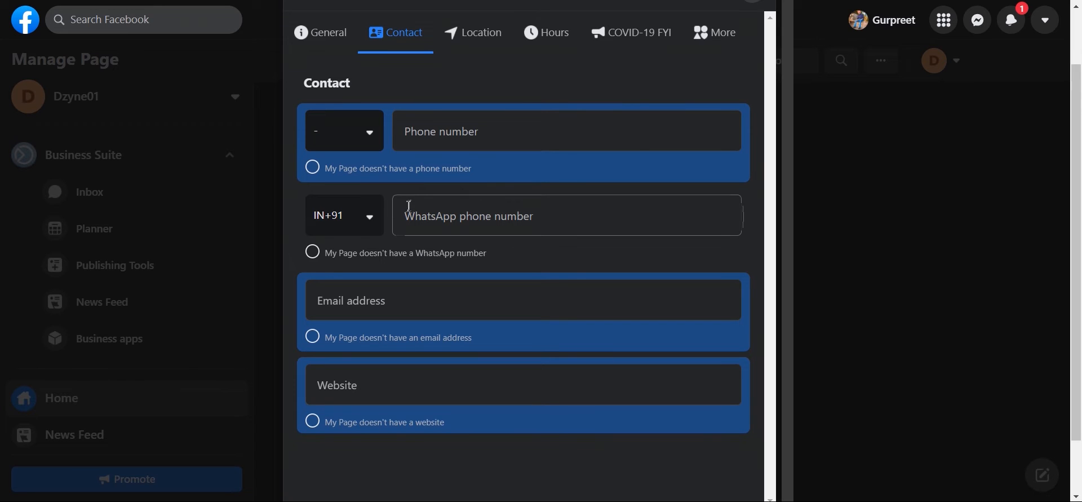
{"action": "left_click", "coordinate": [352, 308]}
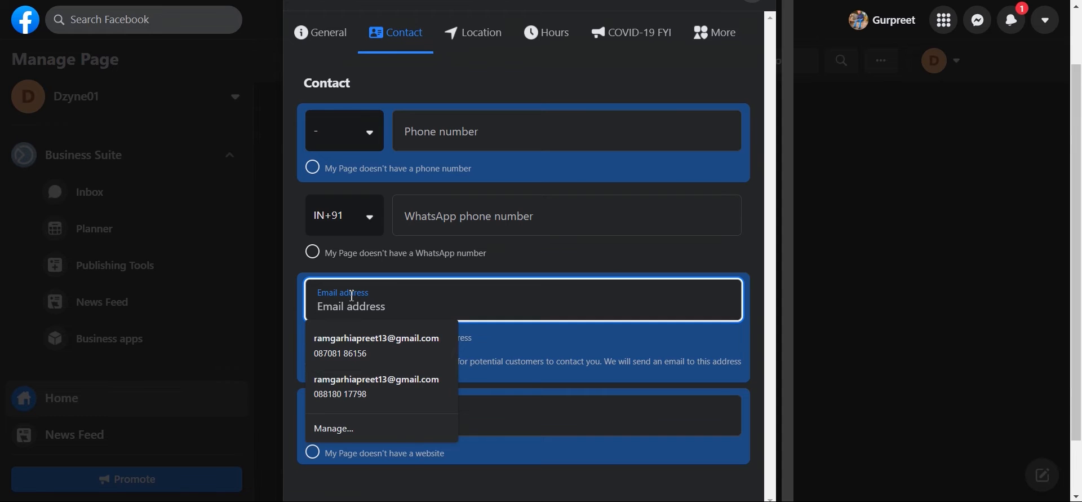
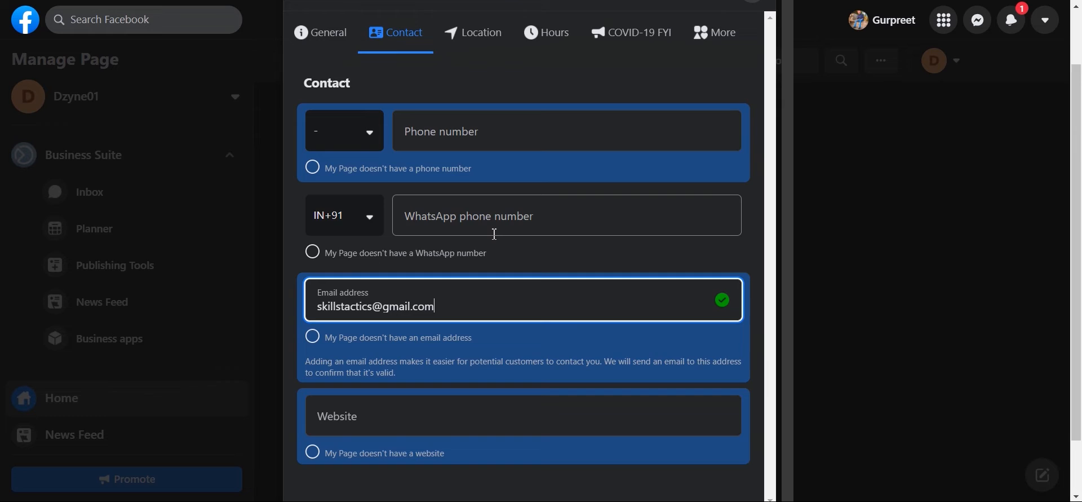
{"action": "scroll", "coordinate": [494, 265], "scroll_direction": "up", "scroll_amount": 1}
{"action": "scroll", "coordinate": [490, 179], "scroll_direction": "down", "scroll_amount": 2}
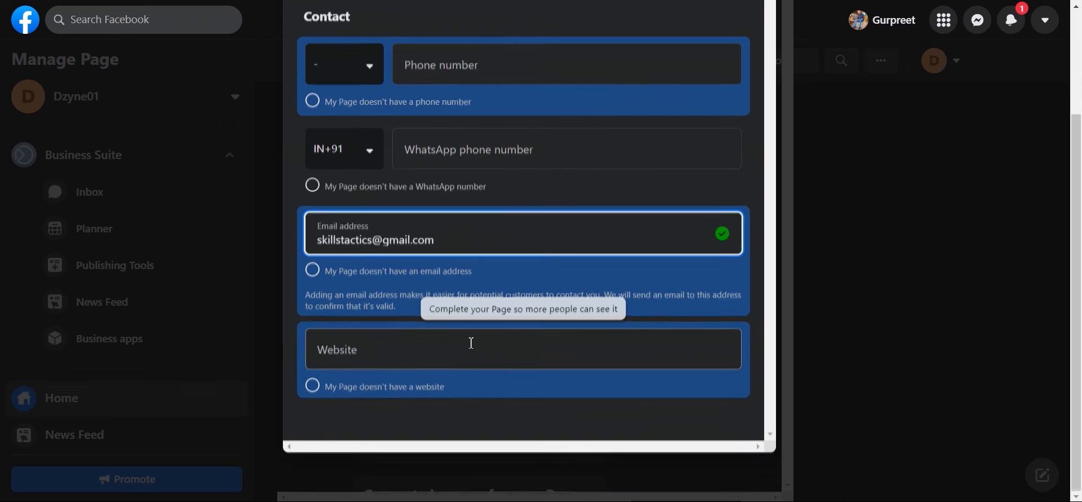
{"action": "scroll", "coordinate": [472, 344], "scroll_direction": "up", "scroll_amount": 2}
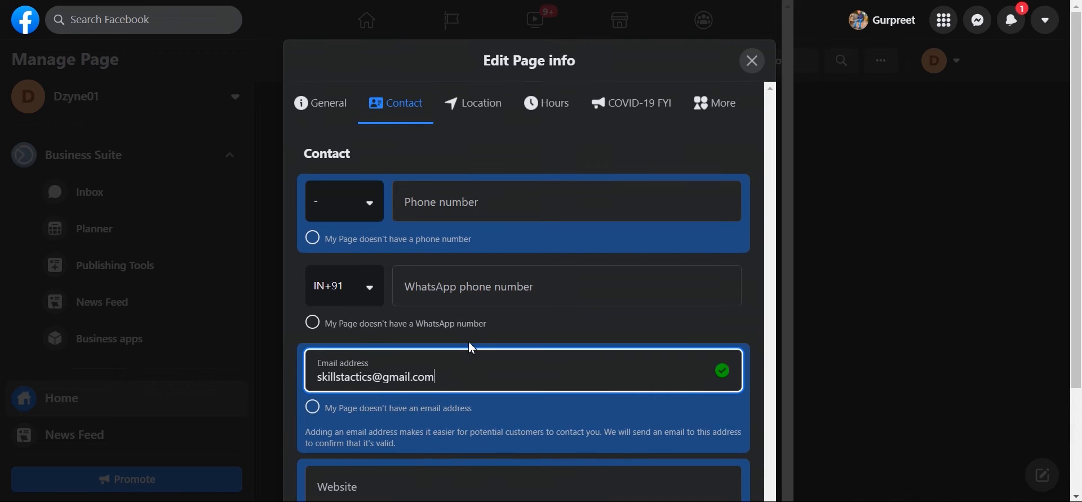
Step: Open the Location section and select 'My Page doesn't have a location', leaving City and Postcode empty
{"action": "left_click", "coordinate": [481, 104]}
{"action": "scroll", "coordinate": [511, 242], "scroll_direction": "down", "scroll_amount": 1}
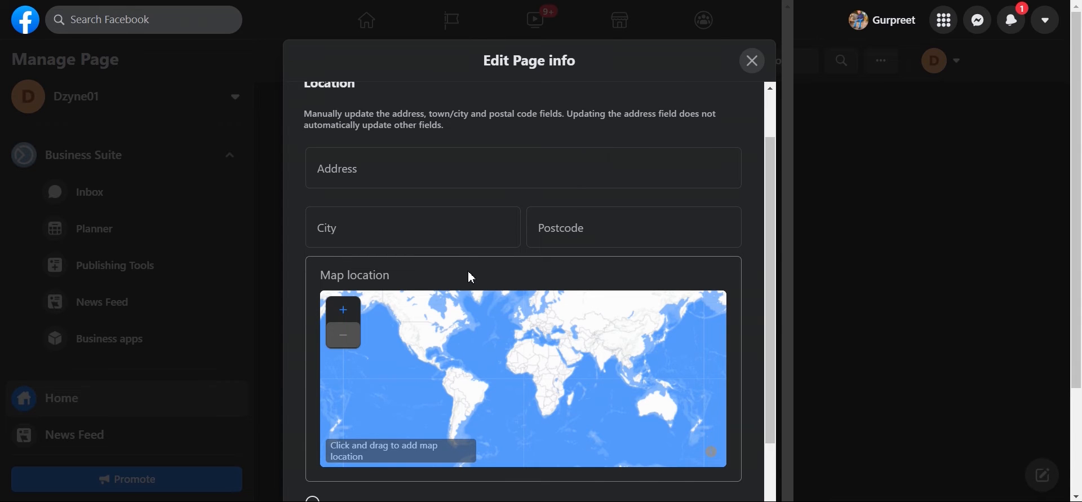
{"action": "scroll", "coordinate": [472, 277], "scroll_direction": "down", "scroll_amount": 3}
{"action": "scroll", "coordinate": [472, 282], "scroll_direction": "down", "scroll_amount": 2}
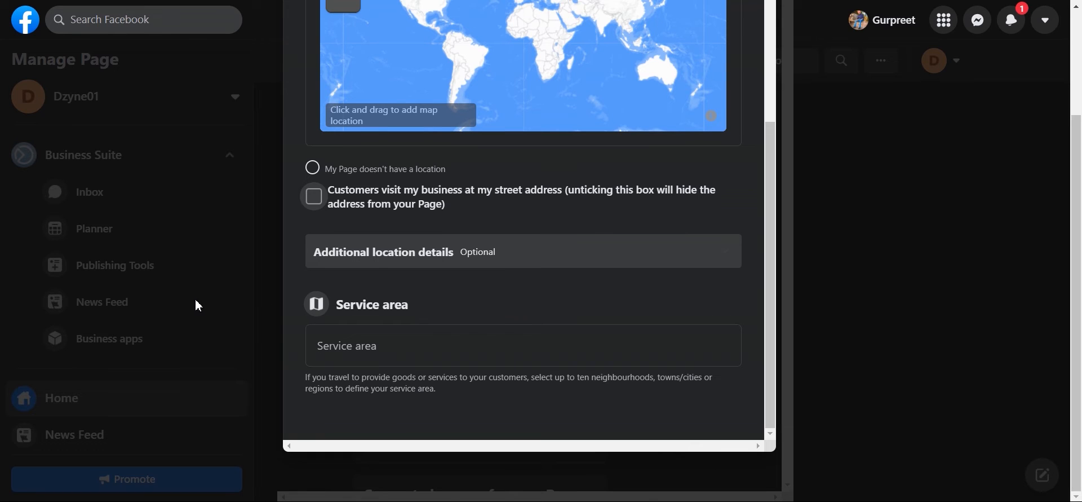
{"action": "left_click", "coordinate": [310, 168]}
{"action": "scroll", "coordinate": [344, 198], "scroll_direction": "up", "scroll_amount": 3}
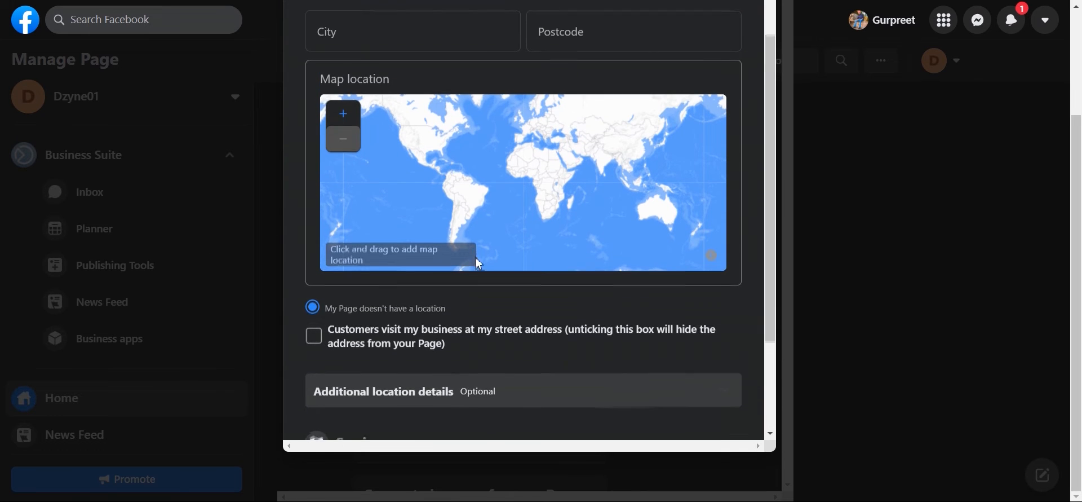
{"action": "scroll", "coordinate": [475, 265], "scroll_direction": "down", "scroll_amount": 3}
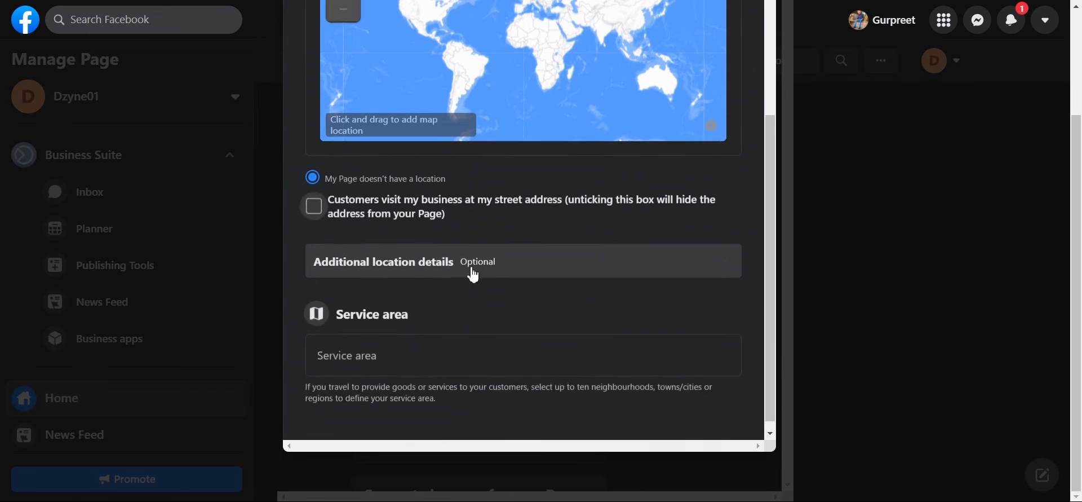
Step: Answer the additional location questions: no physical location, no travel to customers, yes to online purchases
{"action": "left_click", "coordinate": [432, 259]}
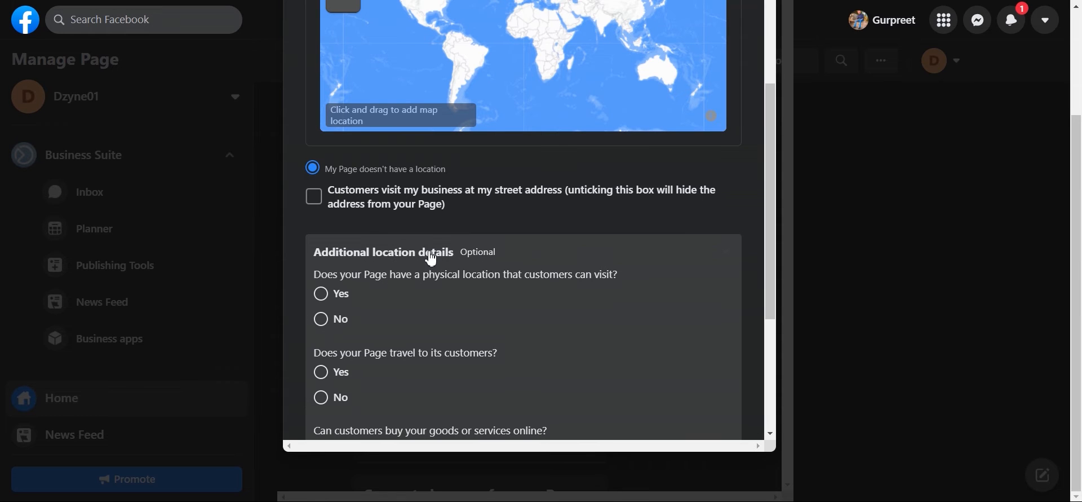
{"action": "scroll", "coordinate": [372, 231], "scroll_direction": "down", "scroll_amount": 3}
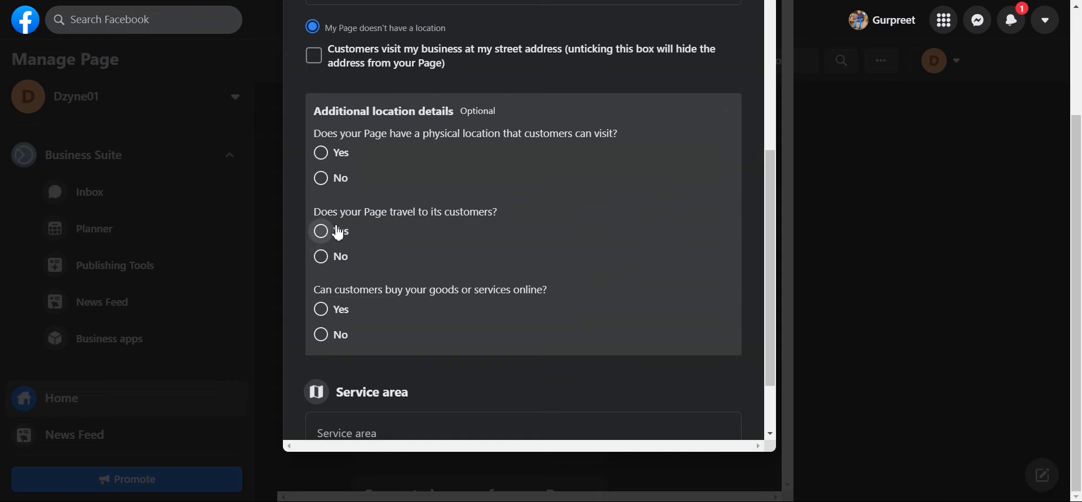
{"action": "left_click", "coordinate": [323, 311]}
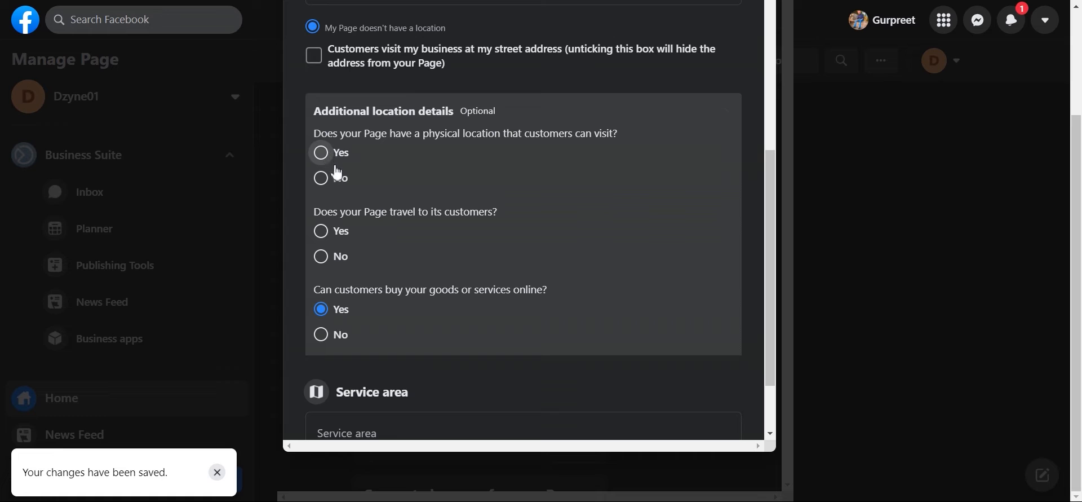
{"action": "left_click", "coordinate": [326, 186]}
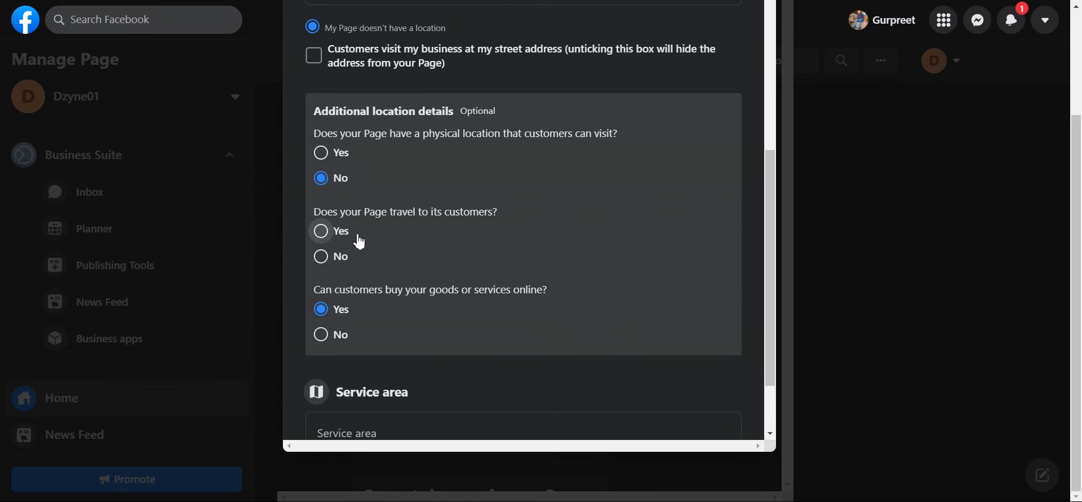
{"action": "left_click", "coordinate": [327, 260]}
{"action": "scroll", "coordinate": [508, 273], "scroll_direction": "down", "scroll_amount": 1}
{"action": "scroll", "coordinate": [512, 275], "scroll_direction": "up", "scroll_amount": 4}
{"action": "scroll", "coordinate": [512, 274], "scroll_direction": "down", "scroll_amount": 5}
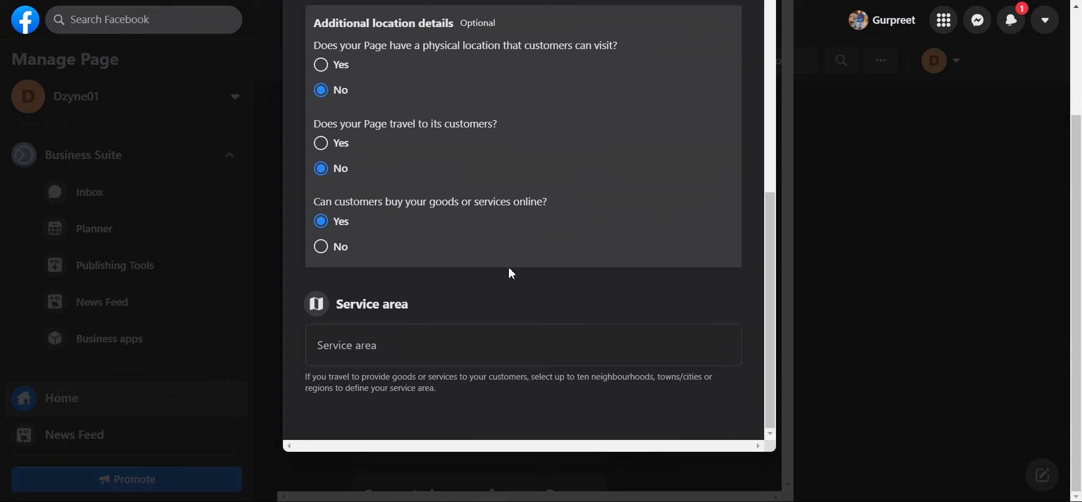
Step: Click into the Service area field, then dismiss its address suggestions without adding an area
{"action": "left_click", "coordinate": [443, 353]}
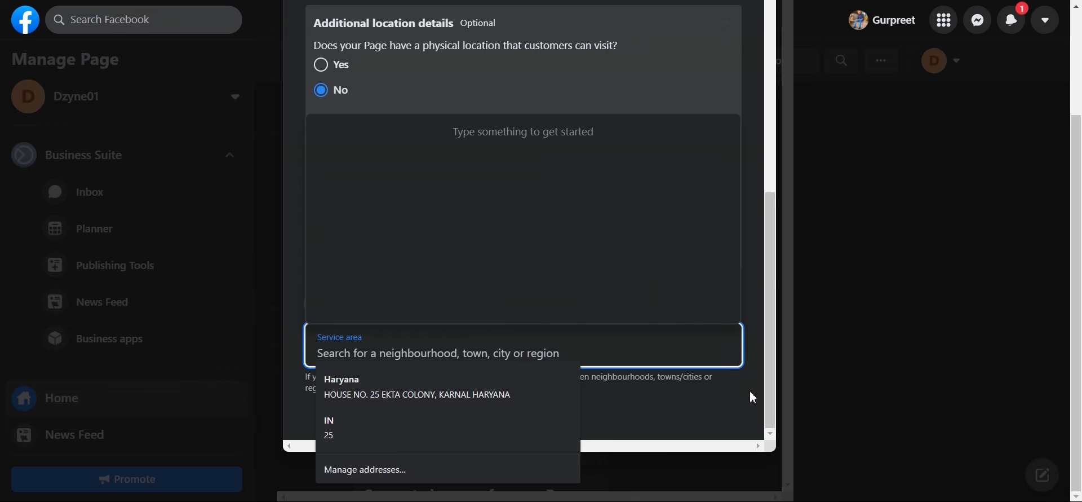
{"action": "left_click", "coordinate": [738, 376]}
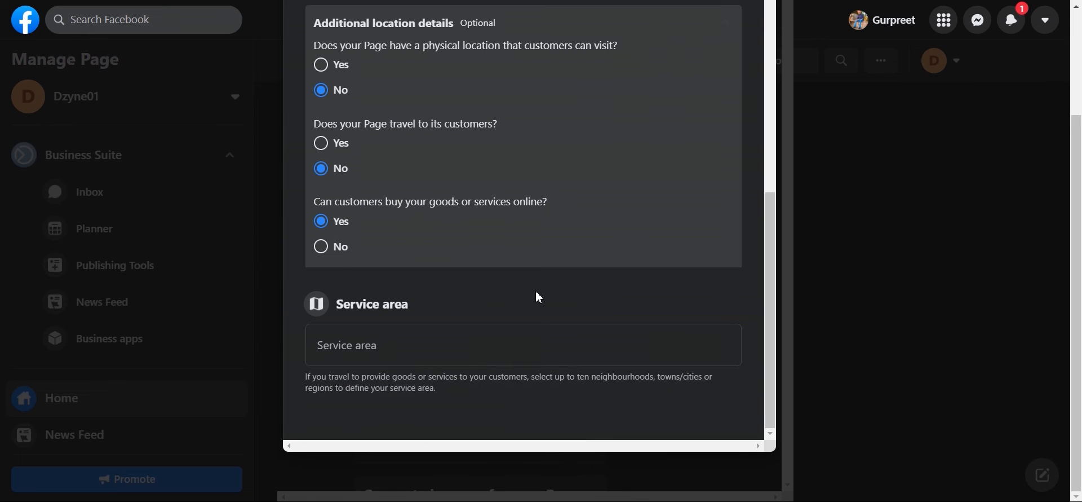
{"action": "scroll", "coordinate": [520, 302], "scroll_direction": "up", "scroll_amount": 6}
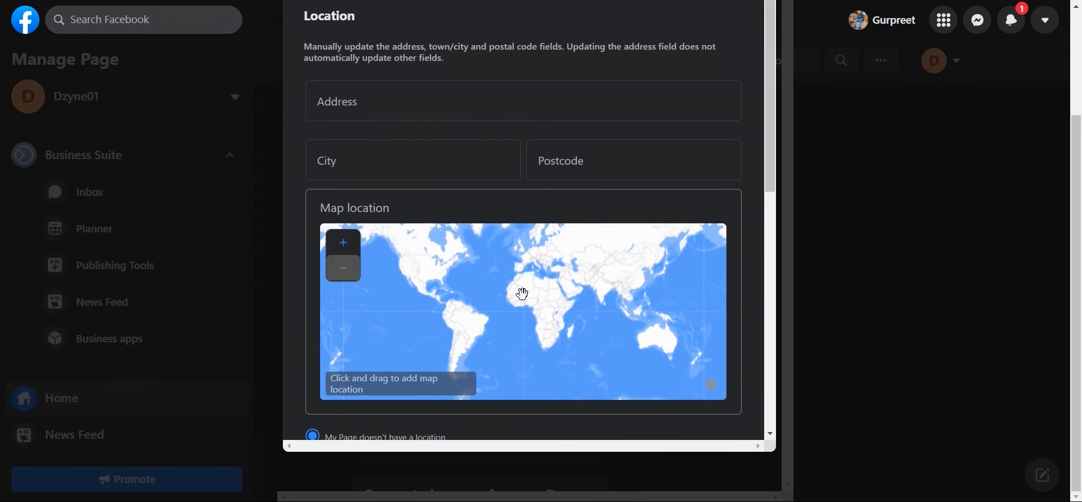
{"action": "scroll", "coordinate": [516, 274], "scroll_direction": "up", "scroll_amount": 2}
{"action": "scroll", "coordinate": [451, 96], "scroll_direction": "up", "scroll_amount": 3}
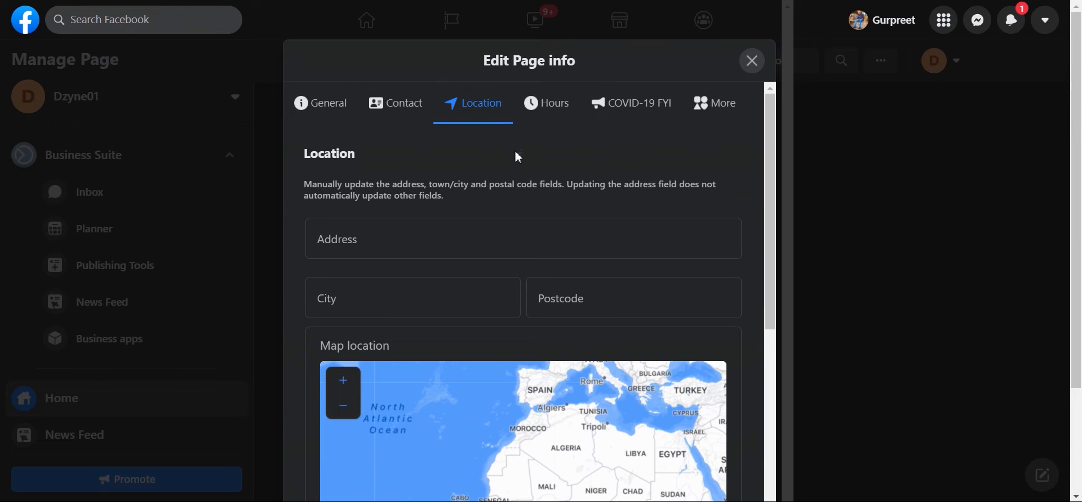
Step: In Hours, choose 'Open during selected hours' and bring the Monday–Sunday rows into view
{"action": "left_click", "coordinate": [526, 105]}
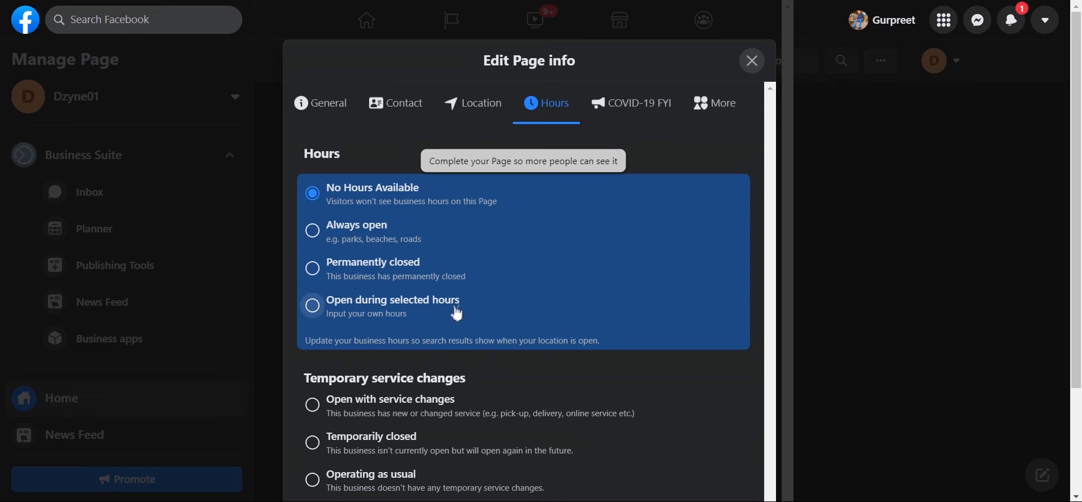
{"action": "left_click", "coordinate": [323, 311]}
{"action": "scroll", "coordinate": [472, 322], "scroll_direction": "down", "scroll_amount": 4}
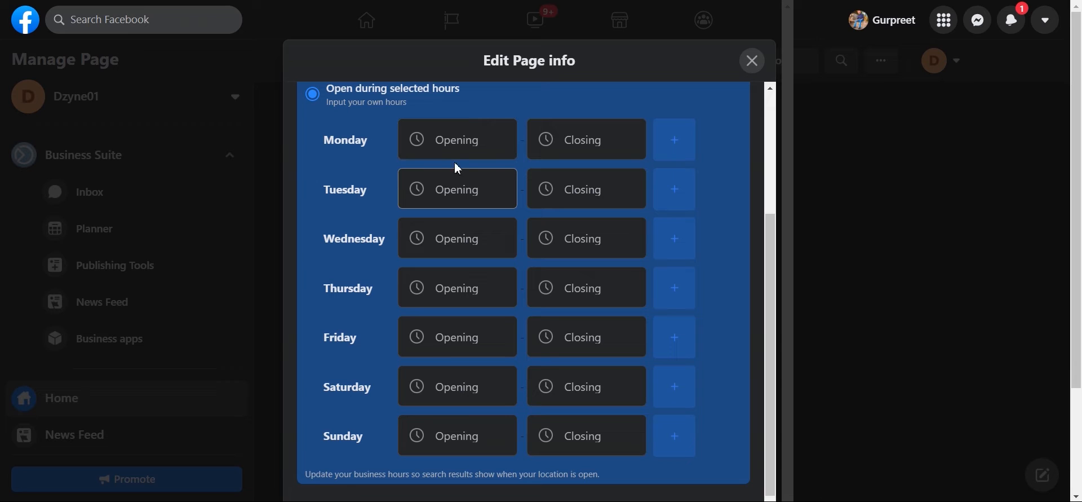
Step: Set Monday's opening time to 07:15 and closing time to 20:45
{"action": "left_click", "coordinate": [451, 138]}
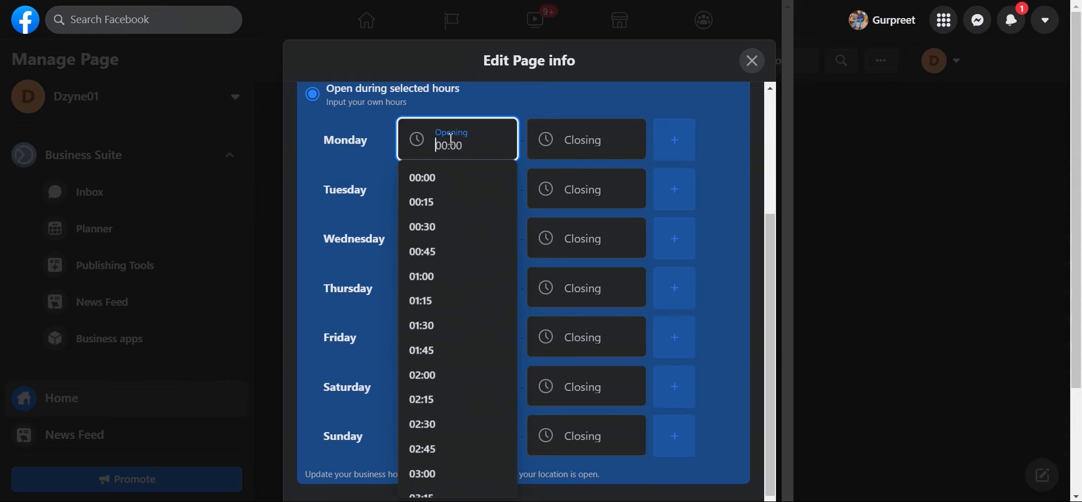
{"action": "scroll", "coordinate": [448, 336], "scroll_direction": "down", "scroll_amount": 6}
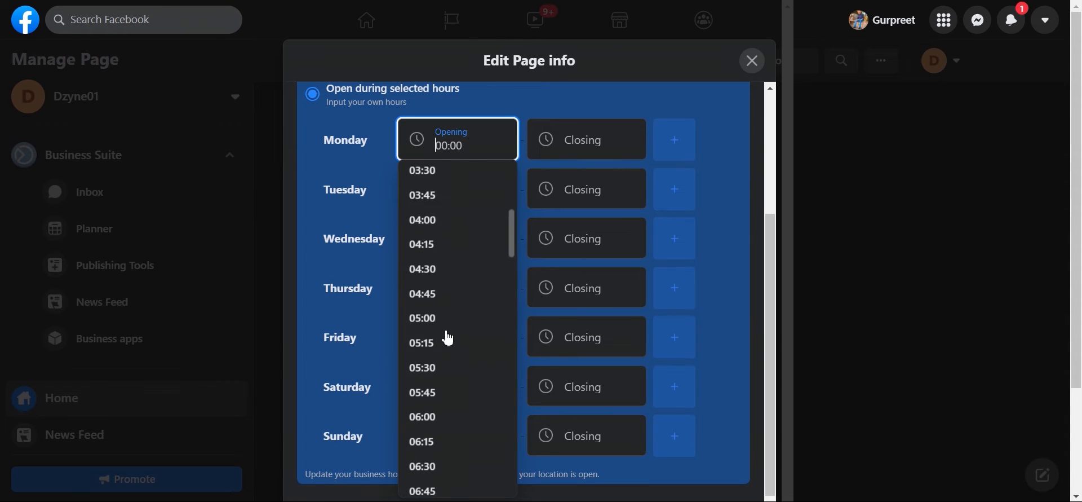
{"action": "scroll", "coordinate": [446, 335], "scroll_direction": "down", "scroll_amount": 4}
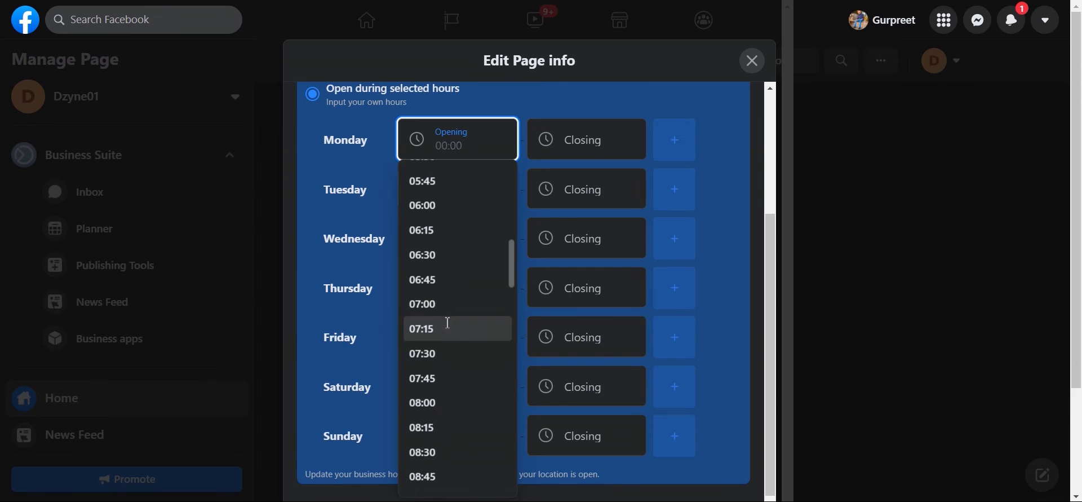
{"action": "left_click", "coordinate": [449, 329]}
{"action": "left_click", "coordinate": [589, 141]}
{"action": "scroll", "coordinate": [550, 309], "scroll_direction": "down", "scroll_amount": 20}
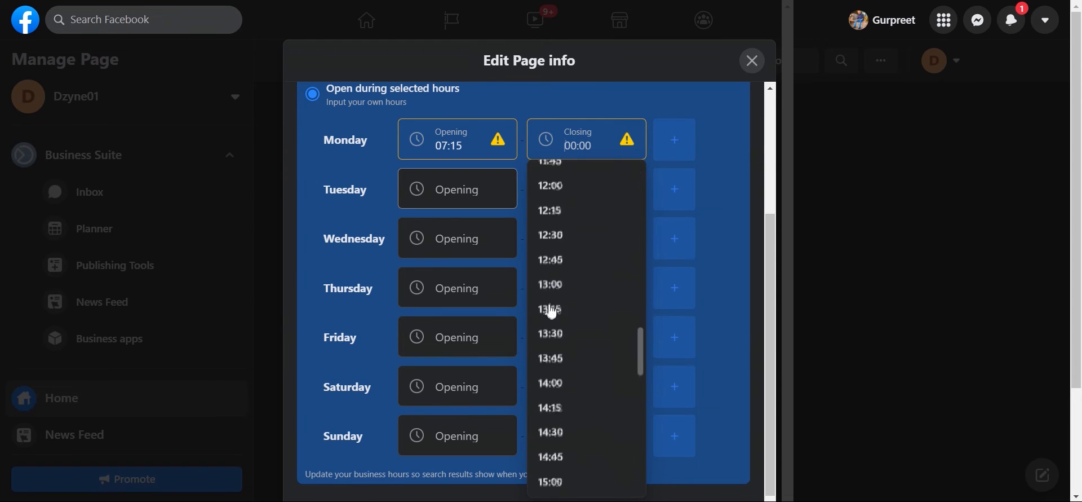
{"action": "left_click", "coordinate": [557, 322]}
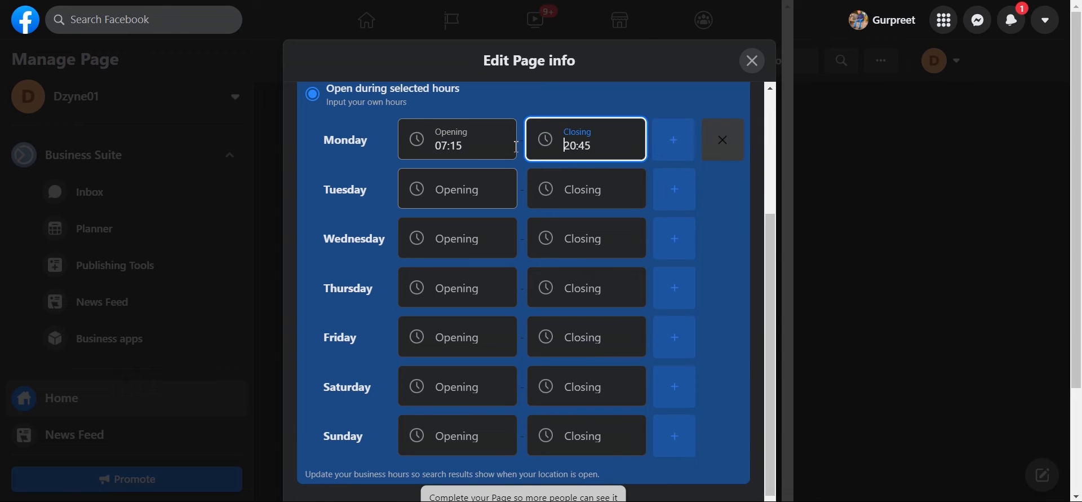
Step: Leave the other weekdays blank and switch to the COVID-19 update section
{"action": "scroll", "coordinate": [382, 278], "scroll_direction": "down", "scroll_amount": 1}
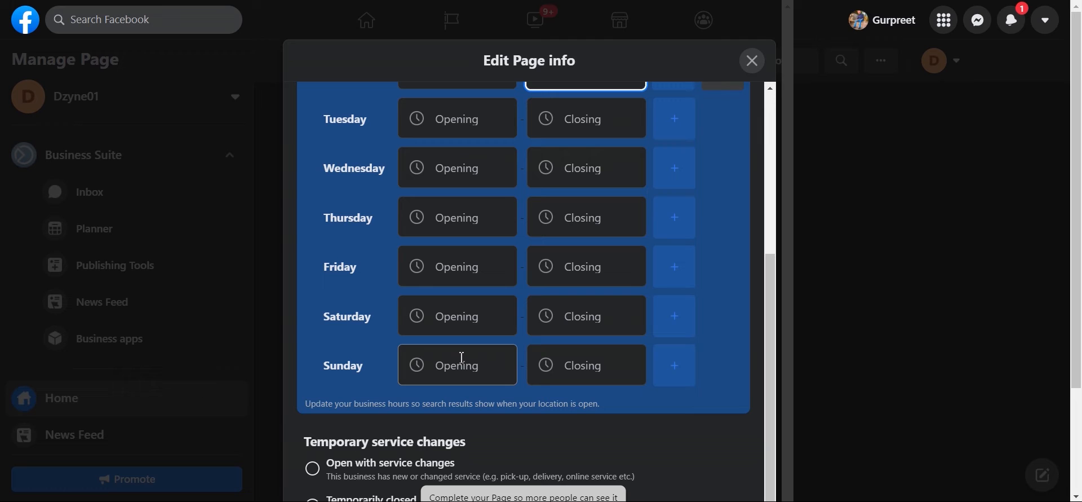
{"action": "scroll", "coordinate": [461, 357], "scroll_direction": "down", "scroll_amount": 4}
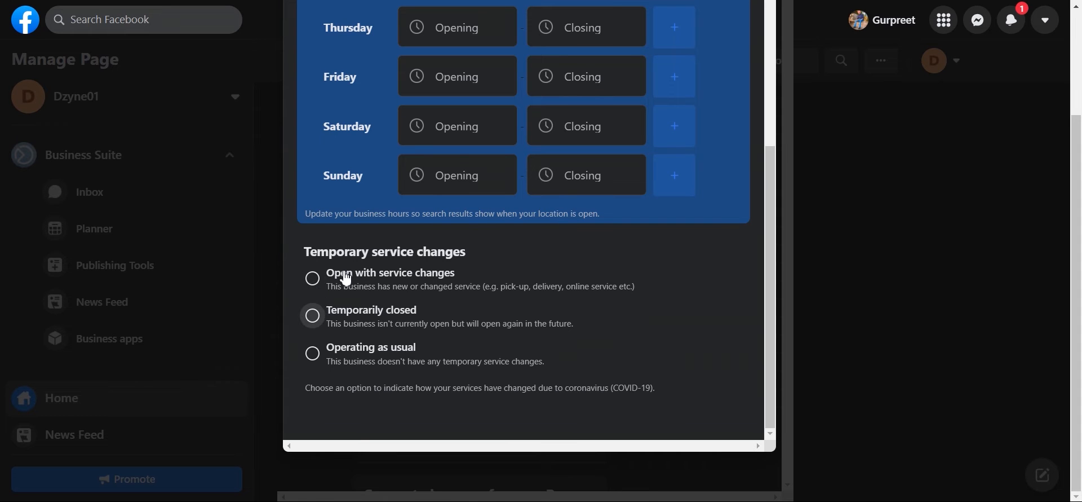
{"action": "scroll", "coordinate": [613, 168], "scroll_direction": "up", "scroll_amount": 1}
{"action": "scroll", "coordinate": [614, 168], "scroll_direction": "up", "scroll_amount": 8}
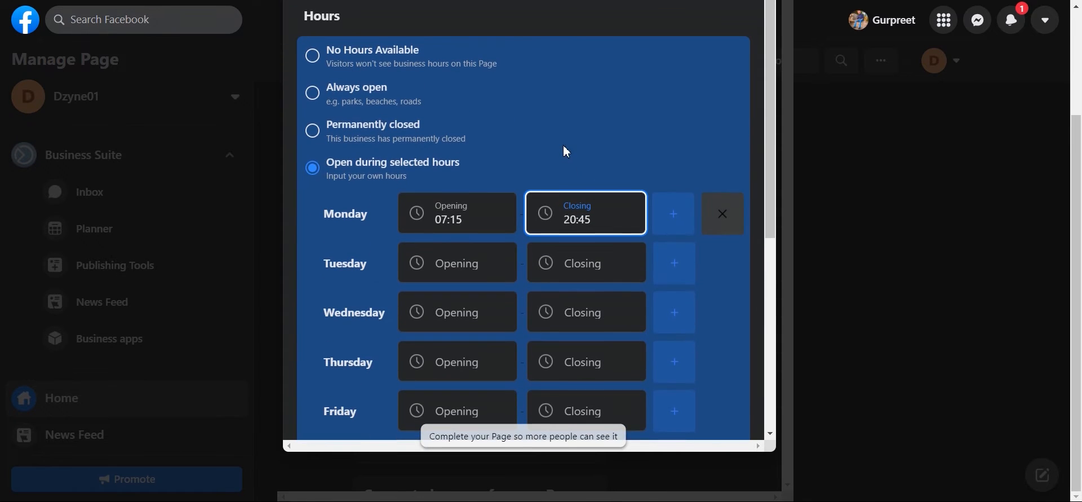
{"action": "scroll", "coordinate": [612, 115], "scroll_direction": "up", "scroll_amount": 3}
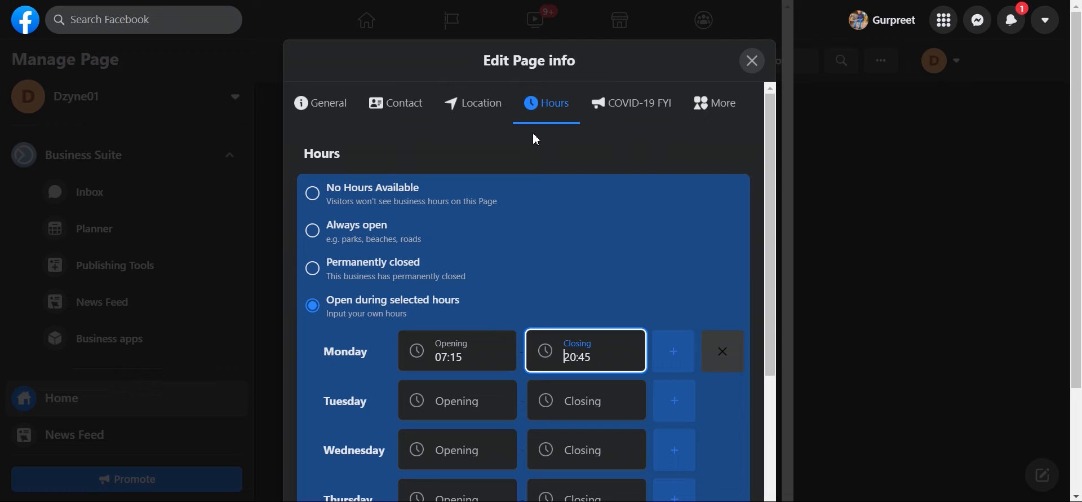
{"action": "left_click", "coordinate": [628, 107]}
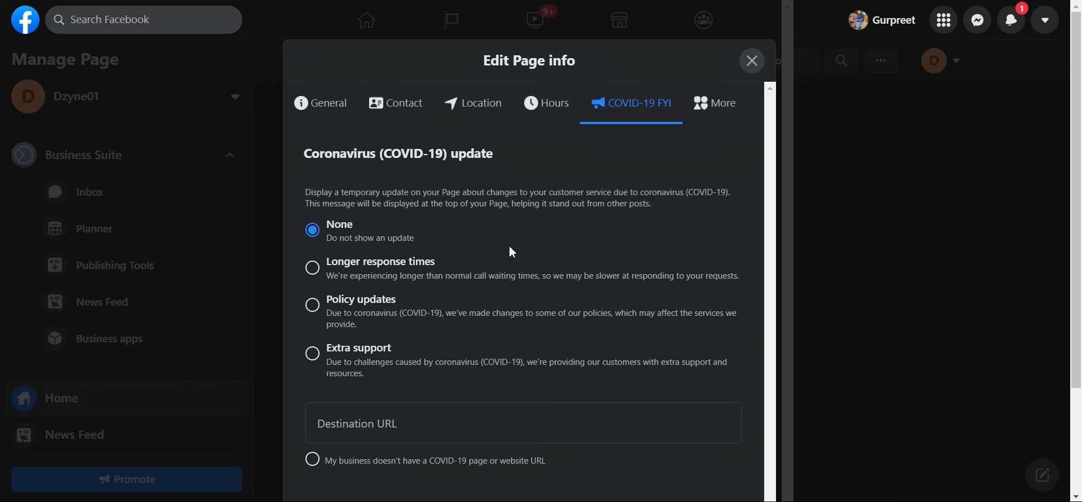
Step: Look through the Coronavirus update options, leaving None selected and Destination URL empty
{"action": "scroll", "coordinate": [487, 314], "scroll_direction": "down", "scroll_amount": 2}
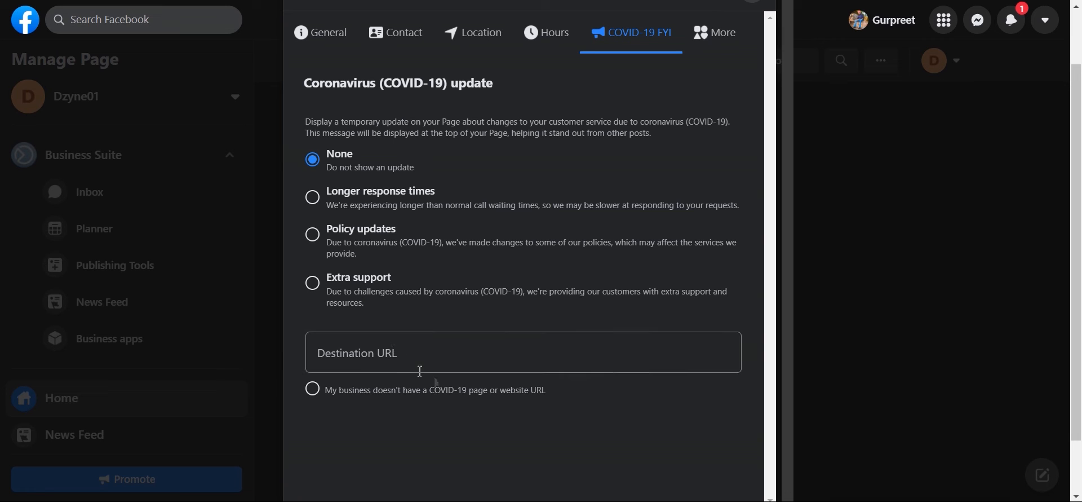
{"action": "scroll", "coordinate": [398, 421], "scroll_direction": "down", "scroll_amount": 1}
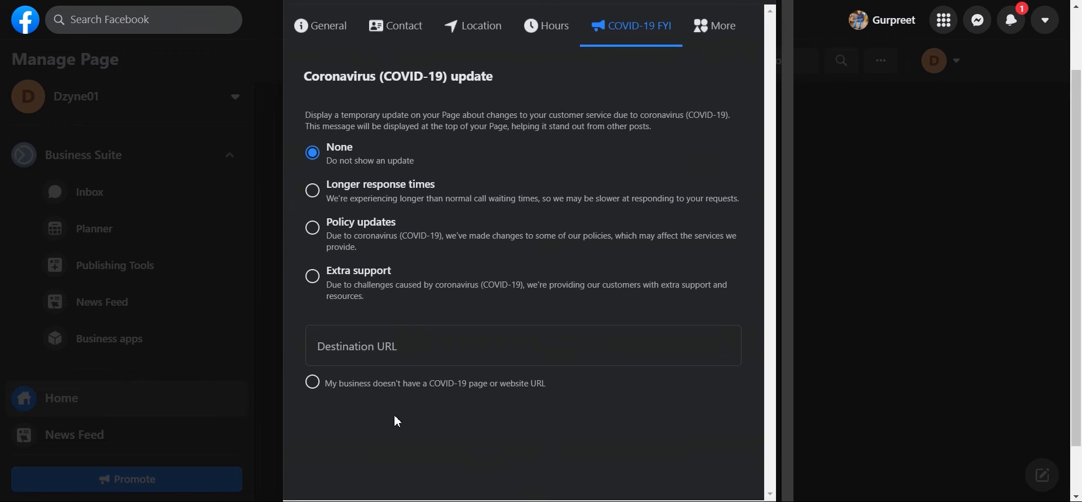
{"action": "scroll", "coordinate": [399, 421], "scroll_direction": "up", "scroll_amount": 1}
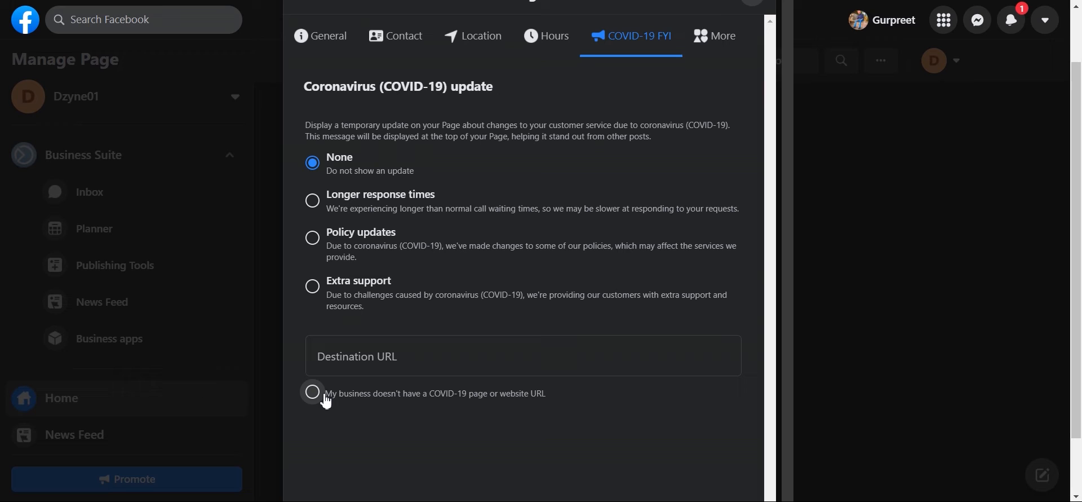
{"action": "scroll", "coordinate": [663, 268], "scroll_direction": "up", "scroll_amount": 2}
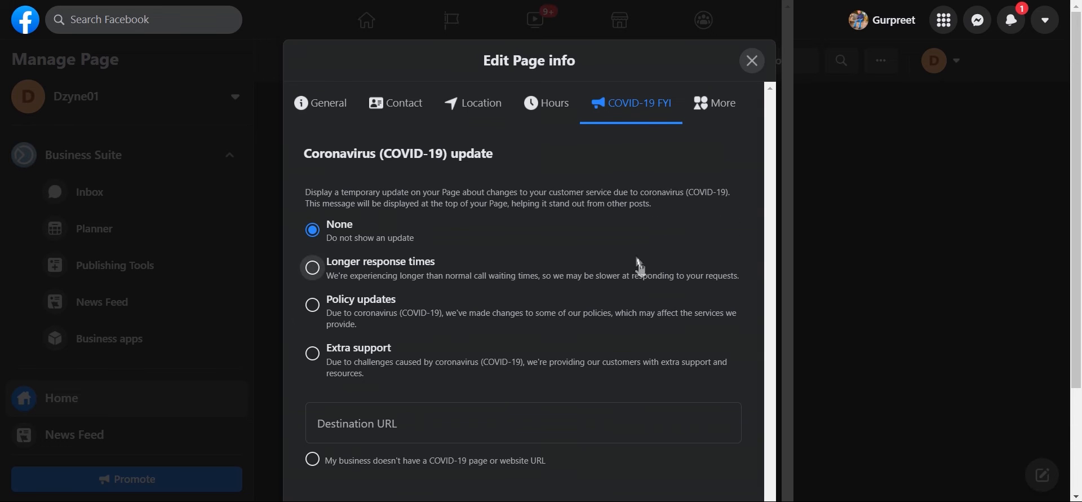
{"action": "left_click", "coordinate": [706, 117]}
Step: Click into the Privacy Policy and Impressum fields, leaving both empty
{"action": "left_click", "coordinate": [408, 207]}
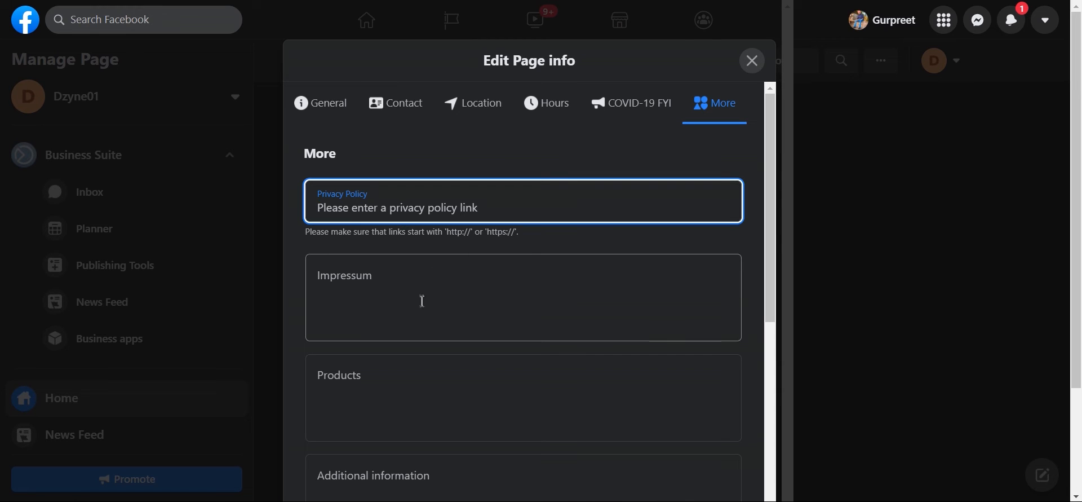
{"action": "left_click", "coordinate": [435, 262]}
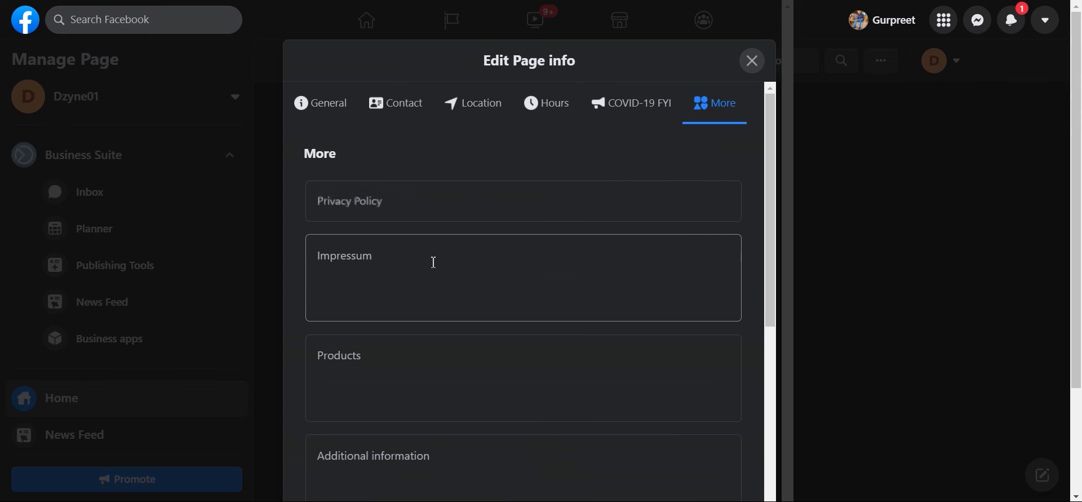
{"action": "right_click", "coordinate": [433, 261]}
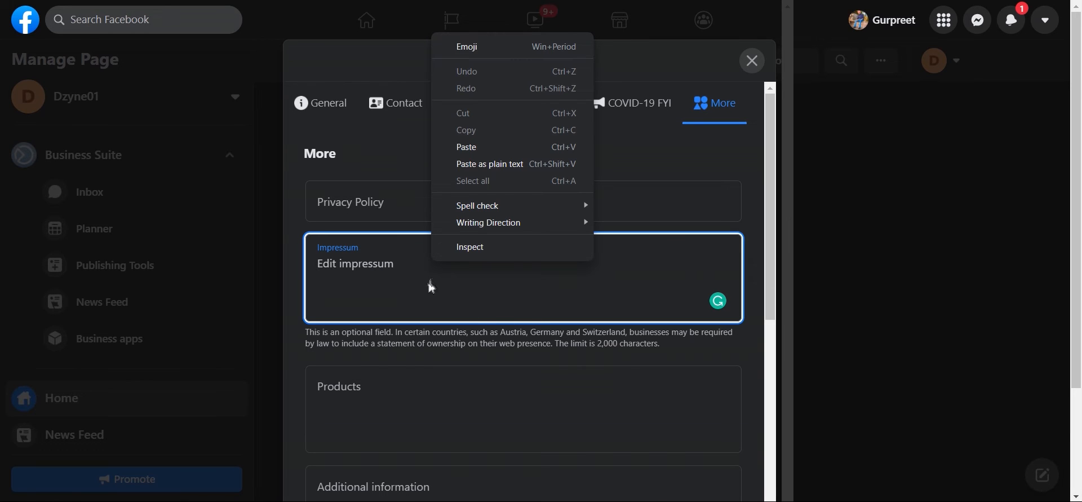
{"action": "left_click", "coordinate": [385, 322]}
{"action": "scroll", "coordinate": [473, 292], "scroll_direction": "down", "scroll_amount": 4}
{"action": "scroll", "coordinate": [475, 296], "scroll_direction": "down", "scroll_amount": 1}
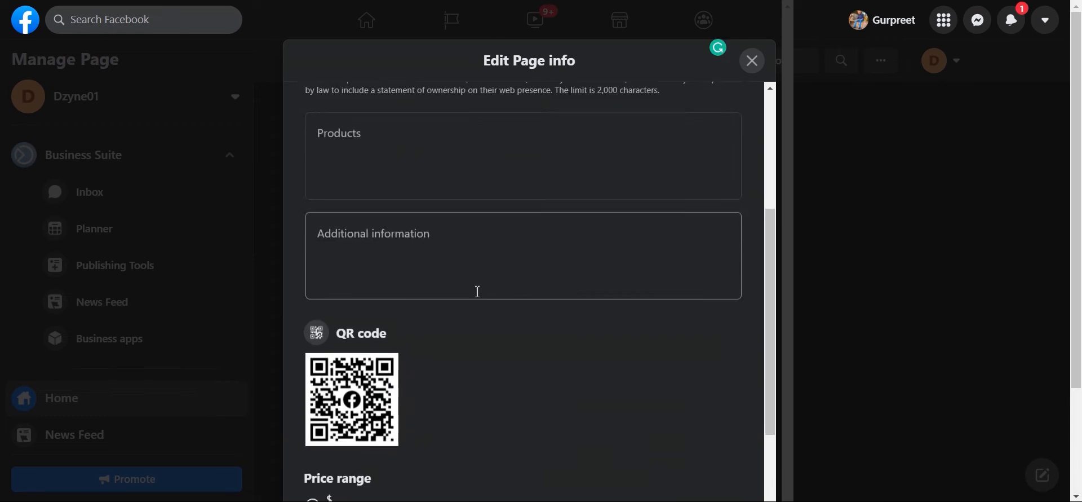
{"action": "scroll", "coordinate": [428, 285], "scroll_direction": "up", "scroll_amount": 3}
Step: Enter tshirts and jeans on separate lines in the Products field
{"action": "left_click", "coordinate": [393, 262]}
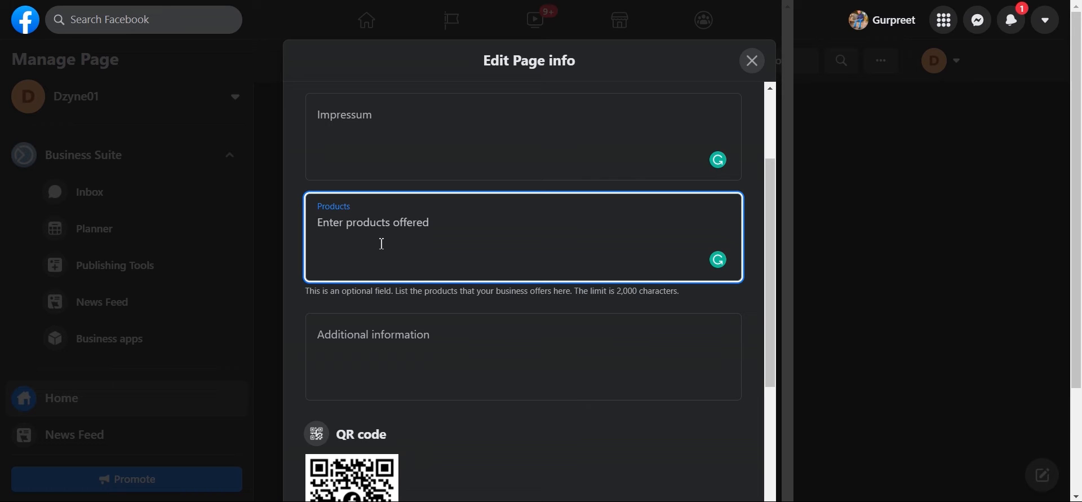
{"action": "type", "text": "thist"}
{"action": "key", "text": "BackSpace"}
{"action": "key", "text": "BackSpace"}
{"action": "key", "text": "BackSpace"}
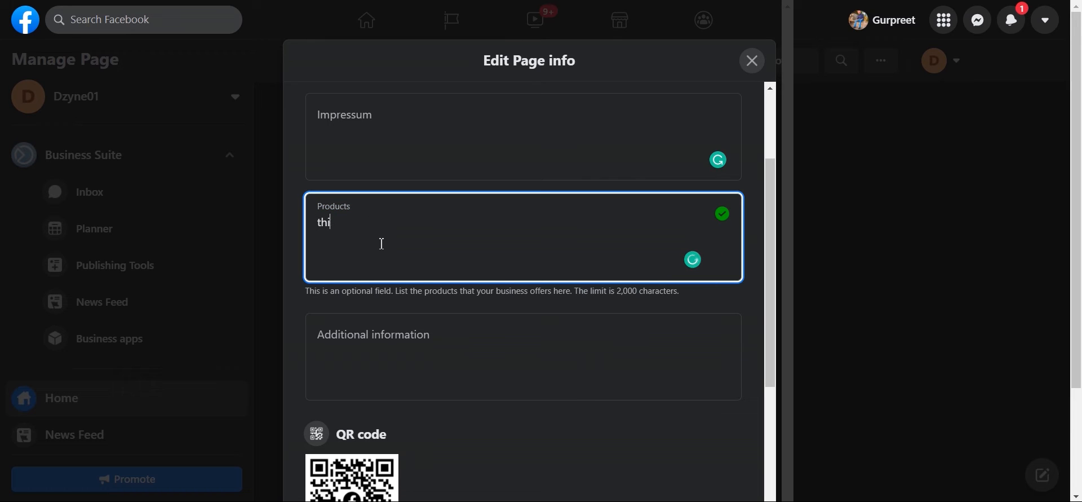
{"action": "type", "text": "shit"}
{"action": "key", "text": "BackSpace"}
{"action": "key", "text": "BackSpace"}
{"action": "key", "text": "BackSpace"}
{"action": "key", "text": "BackSpace"}
{"action": "key", "text": "BackSpace"}
{"action": "type", "text": "shirts"}
{"action": "type", "text": "jeans"}
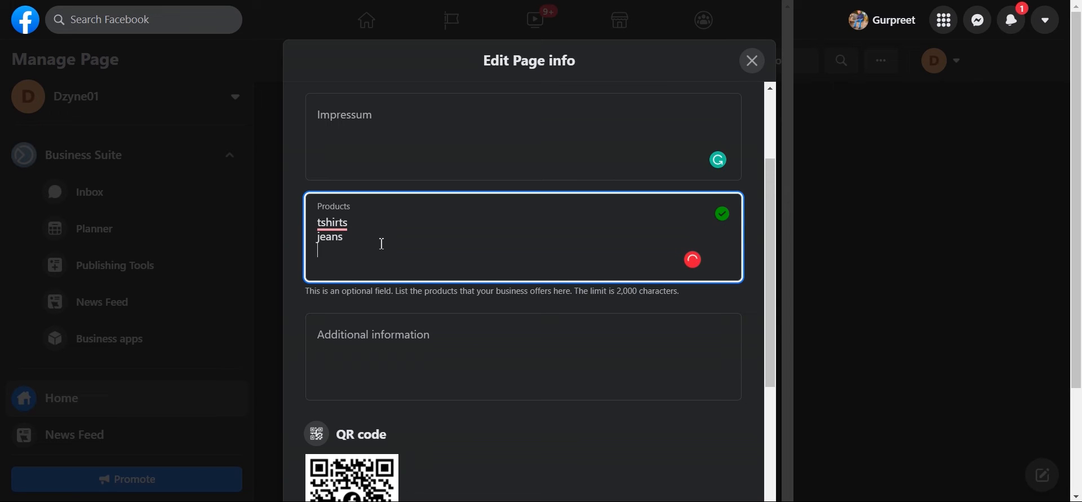
{"action": "scroll", "coordinate": [400, 337], "scroll_direction": "down", "scroll_amount": 1}
{"action": "scroll", "coordinate": [401, 338], "scroll_direction": "down", "scroll_amount": 2}
{"action": "left_click", "coordinate": [396, 269]}
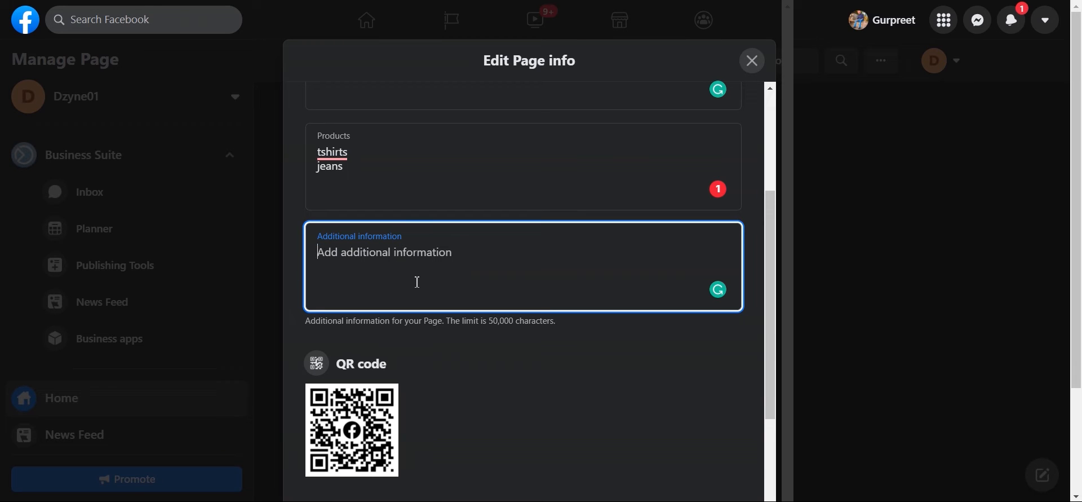
{"action": "scroll", "coordinate": [428, 259], "scroll_direction": "down", "scroll_amount": 3}
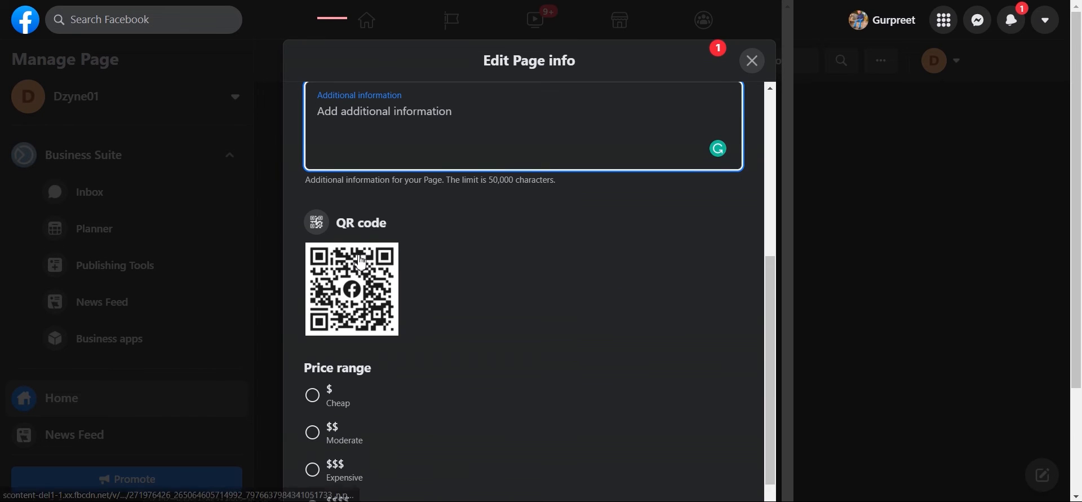
{"action": "scroll", "coordinate": [383, 265], "scroll_direction": "down", "scroll_amount": 1}
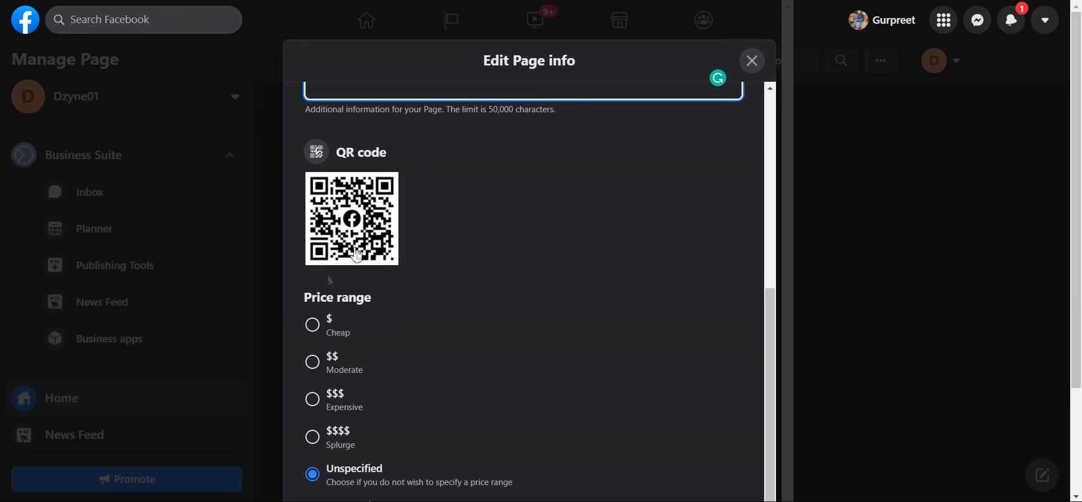
{"action": "scroll", "coordinate": [350, 270], "scroll_direction": "down", "scroll_amount": 2}
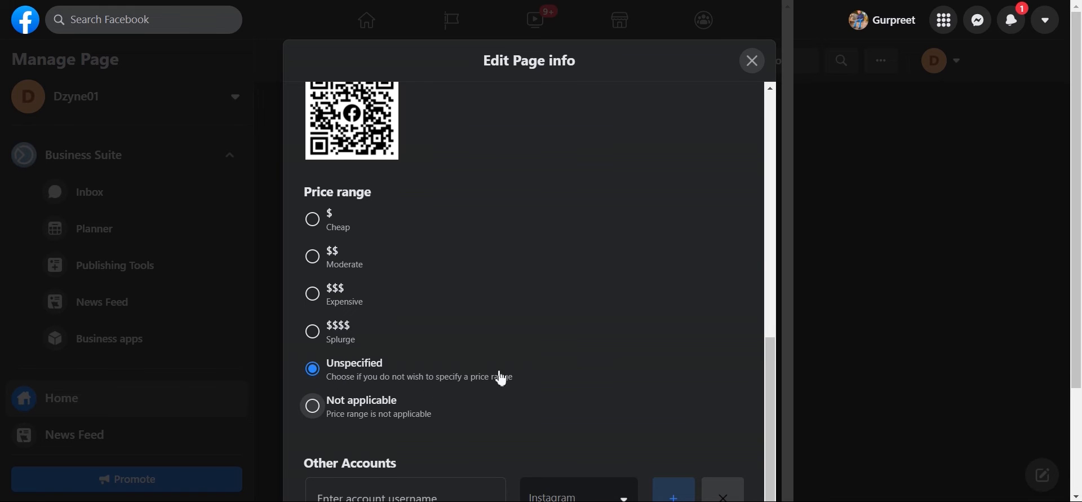
{"action": "scroll", "coordinate": [484, 282], "scroll_direction": "down", "scroll_amount": 3}
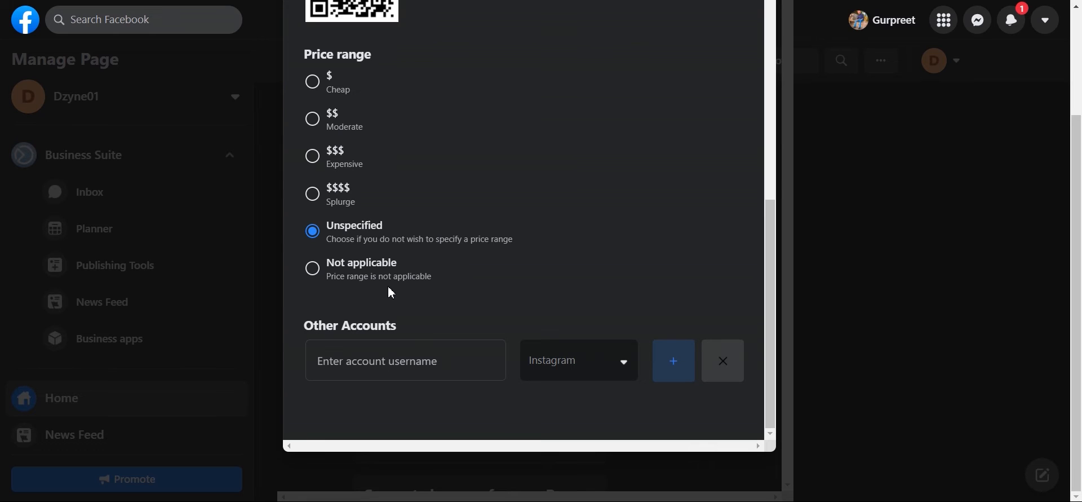
{"action": "scroll", "coordinate": [411, 292], "scroll_direction": "up", "scroll_amount": 1}
{"action": "scroll", "coordinate": [439, 294], "scroll_direction": "down", "scroll_amount": 1}
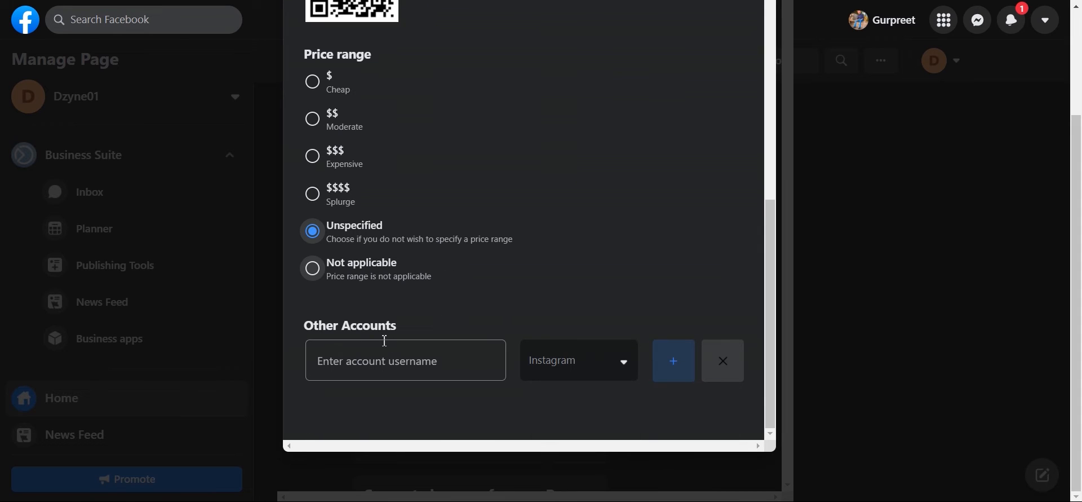
{"action": "left_click_drag", "start_coordinate": [305, 325], "coordinate": [445, 331]}
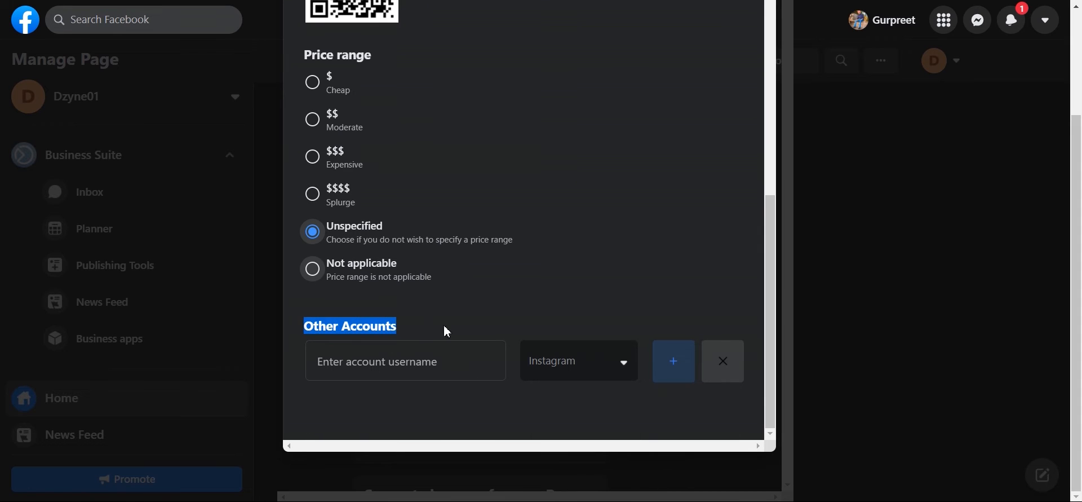
{"action": "left_click", "coordinate": [584, 370]}
{"action": "scroll", "coordinate": [588, 418], "scroll_direction": "down", "scroll_amount": 1}
{"action": "scroll", "coordinate": [589, 417], "scroll_direction": "down", "scroll_amount": 1}
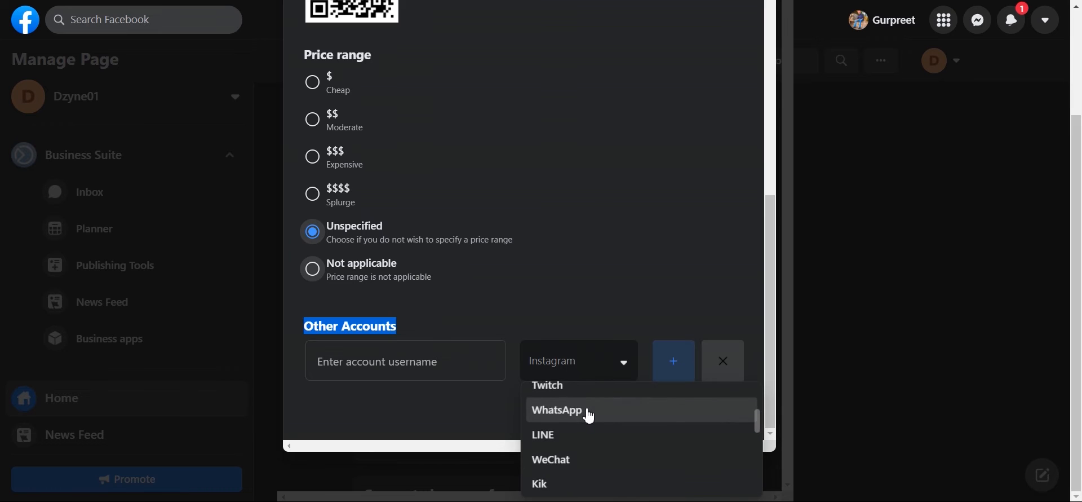
{"action": "scroll", "coordinate": [587, 413], "scroll_direction": "up", "scroll_amount": 2}
{"action": "scroll", "coordinate": [592, 423], "scroll_direction": "down", "scroll_amount": 1}
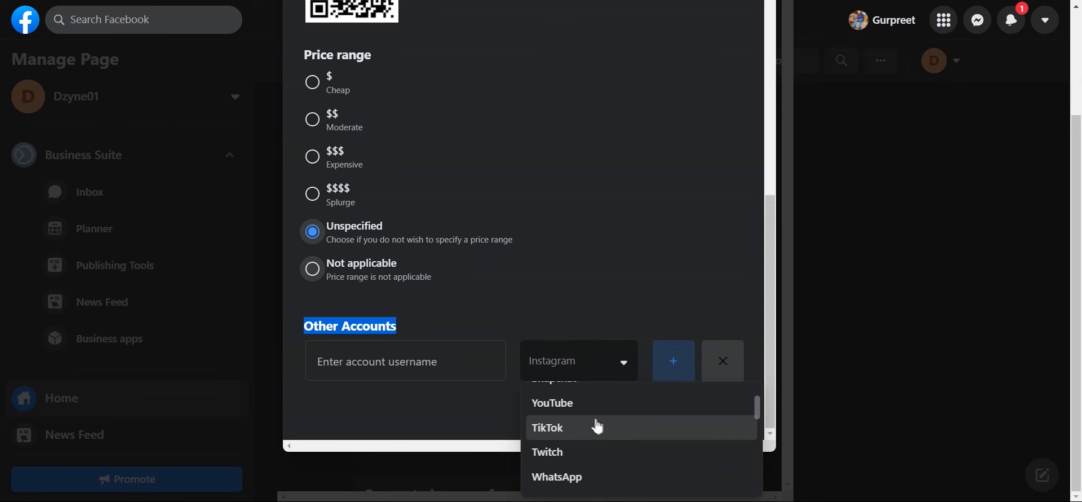
{"action": "scroll", "coordinate": [580, 447], "scroll_direction": "down", "scroll_amount": 2}
{"action": "scroll", "coordinate": [584, 450], "scroll_direction": "down", "scroll_amount": 2}
{"action": "scroll", "coordinate": [585, 450], "scroll_direction": "down", "scroll_amount": 2}
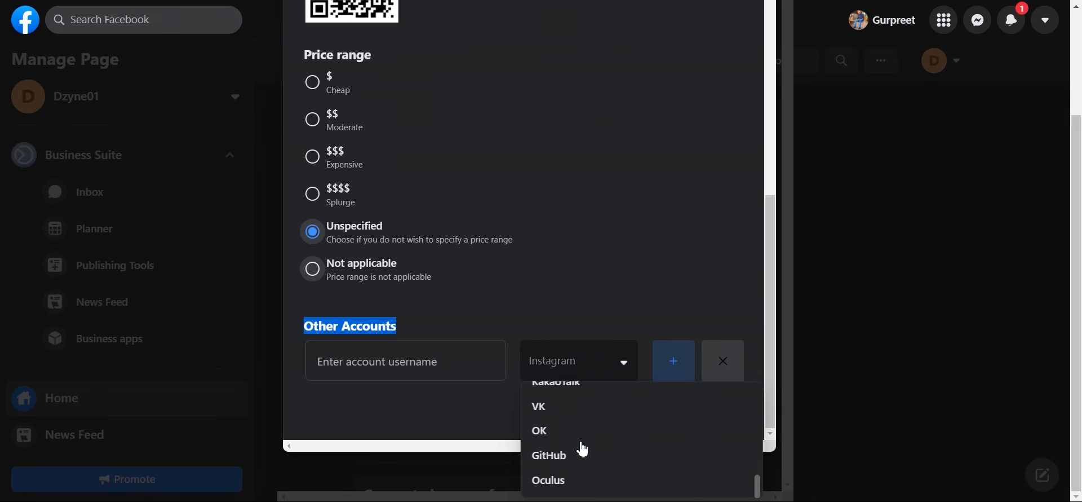
{"action": "left_click", "coordinate": [597, 316]}
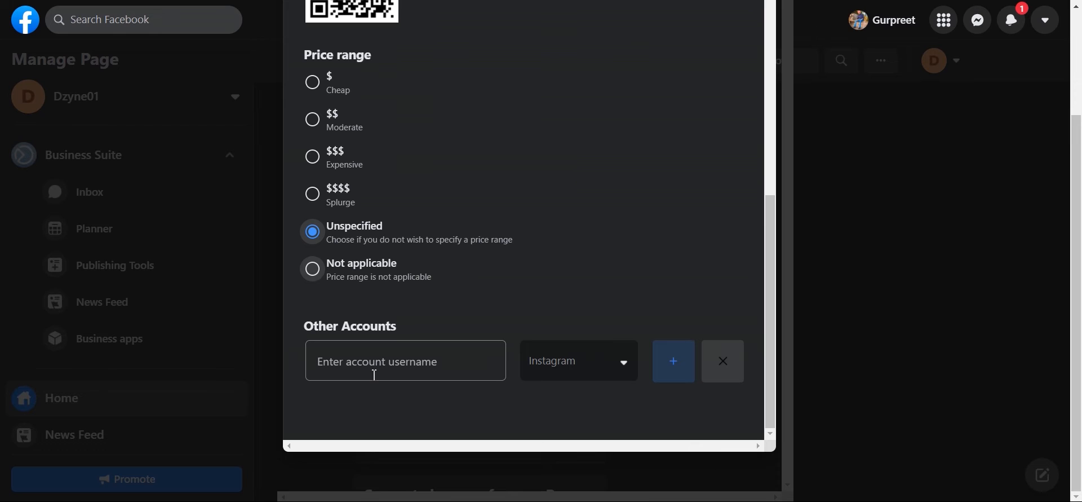
{"action": "scroll", "coordinate": [442, 350], "scroll_direction": "up", "scroll_amount": 8}
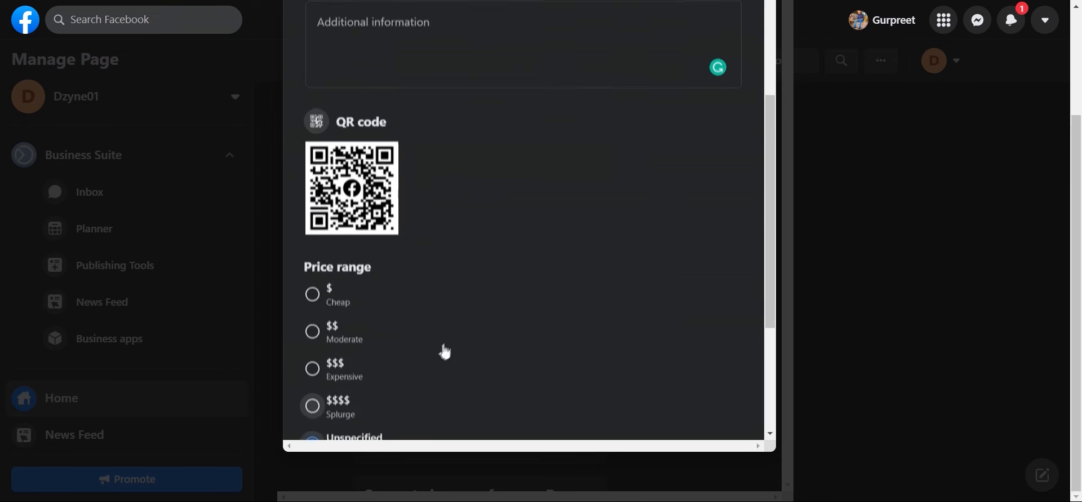
{"action": "scroll", "coordinate": [504, 234], "scroll_direction": "up", "scroll_amount": 4}
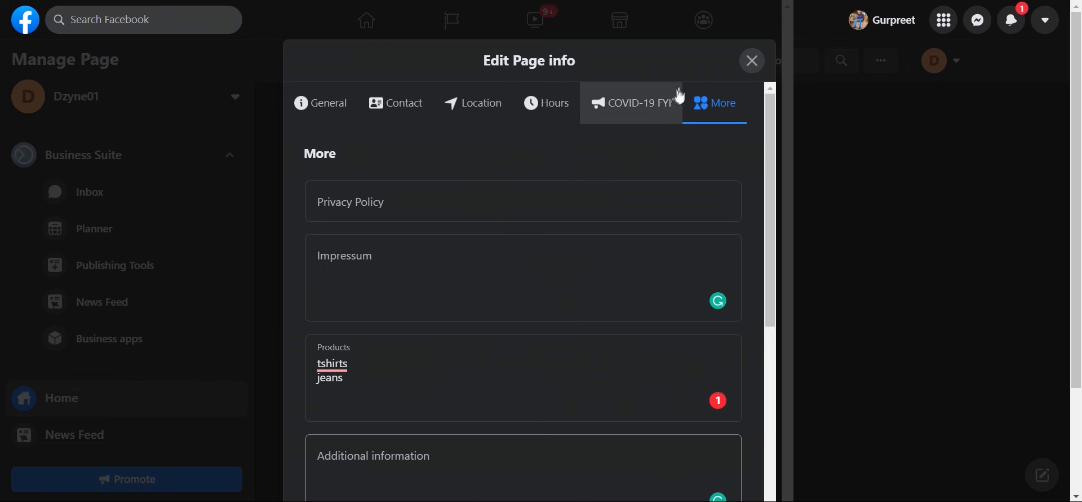
Step: Reopen the page info editor, set business hours to No Hours Available, and close it
{"action": "left_click", "coordinate": [754, 66]}
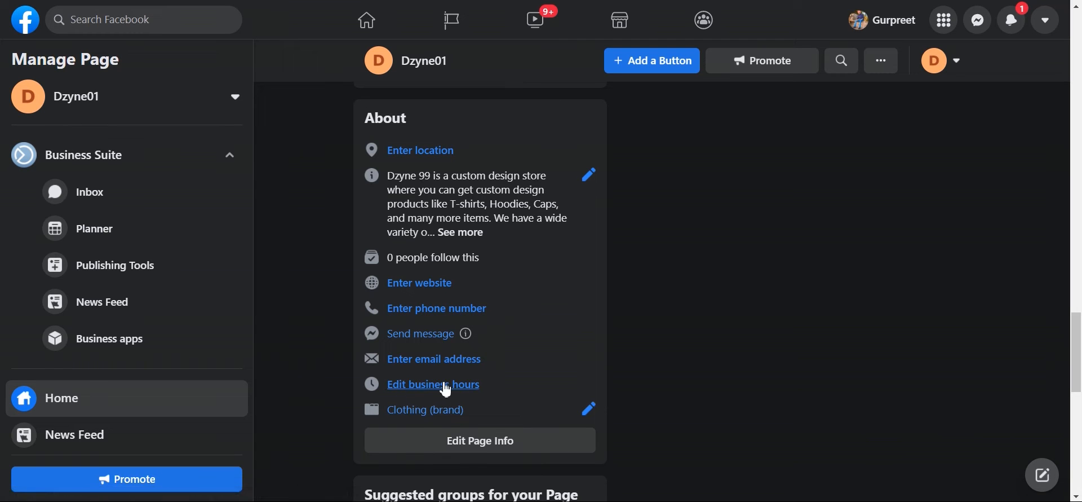
{"action": "scroll", "coordinate": [534, 382], "scroll_direction": "down", "scroll_amount": 1}
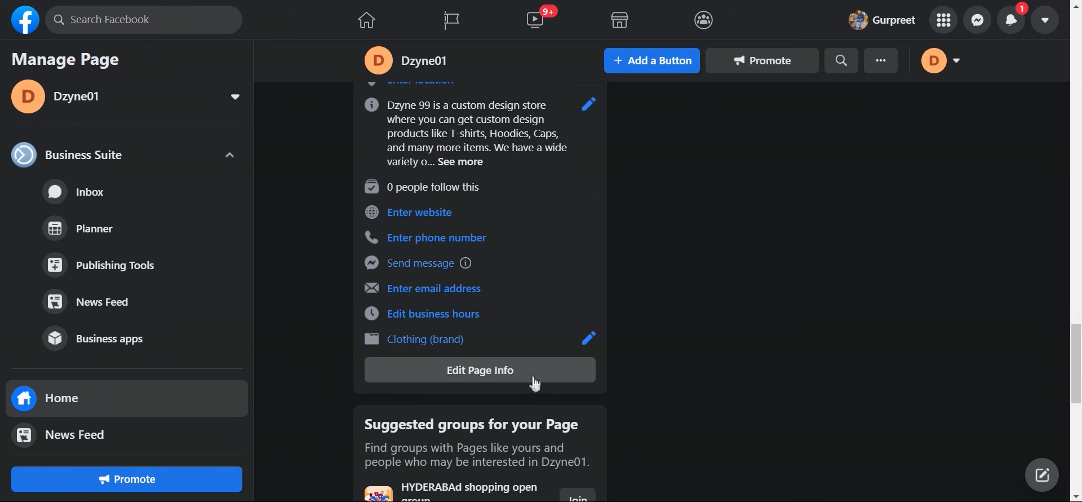
{"action": "right_click", "coordinate": [536, 382]}
{"action": "left_click", "coordinate": [432, 321]}
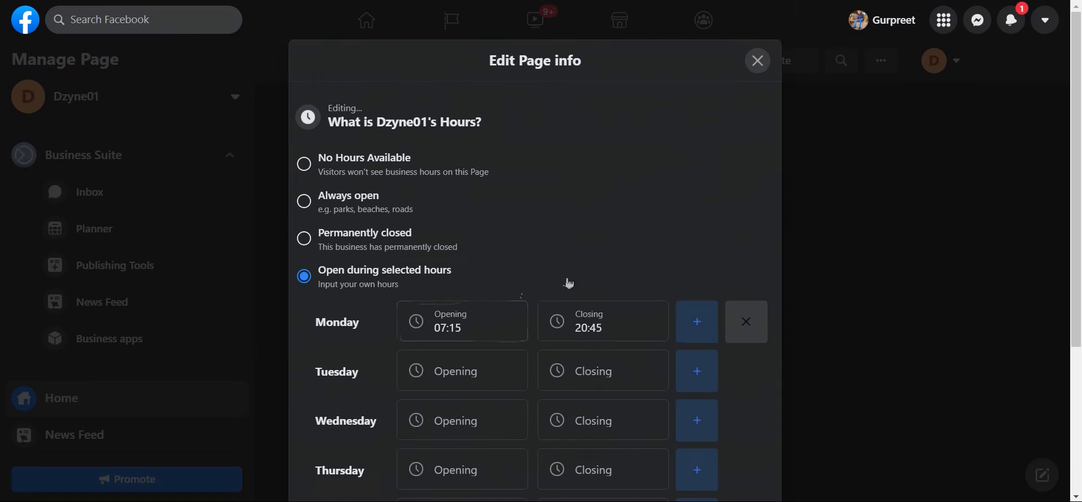
{"action": "left_click", "coordinate": [319, 169]}
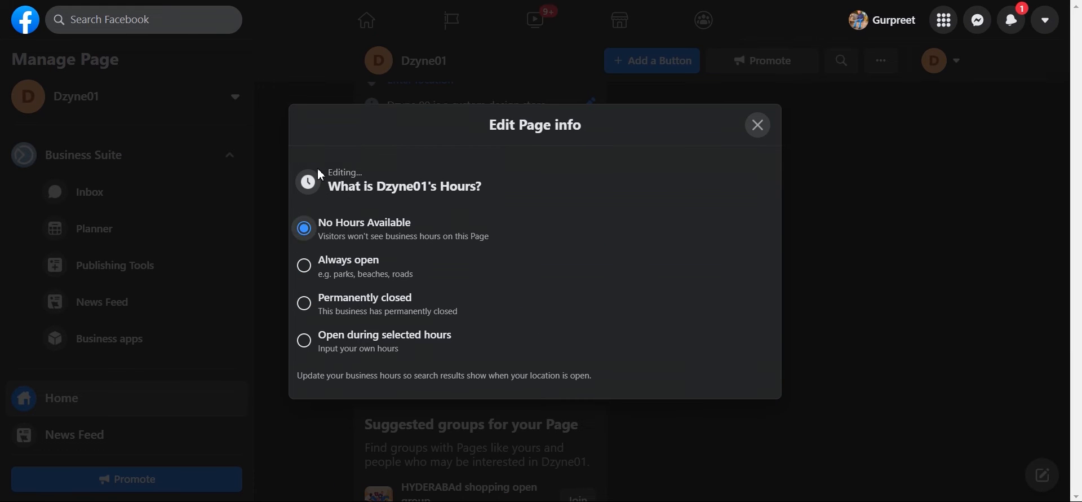
{"action": "left_click", "coordinate": [758, 125]}
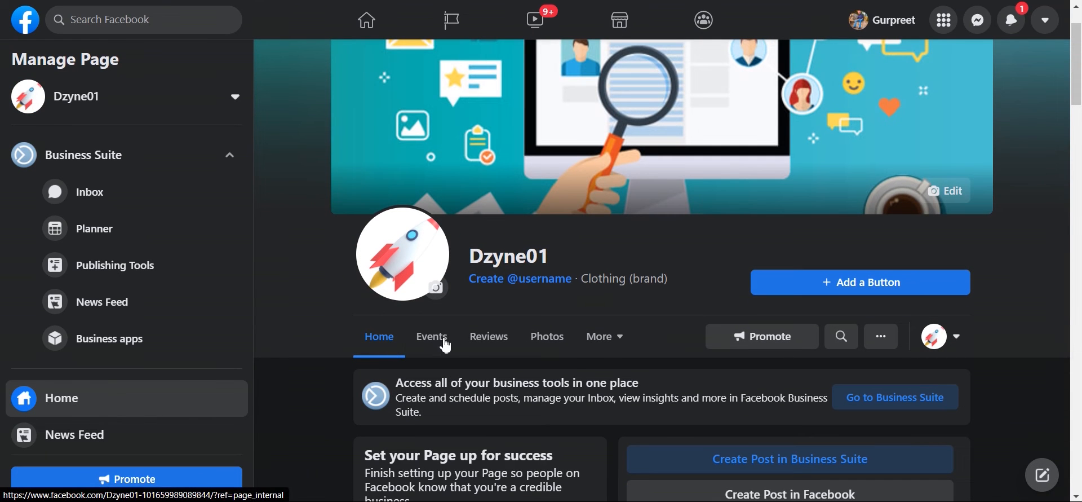
Step: Browse the extra tabs list, then open Settings from the Manage Page sidebar
{"action": "left_click", "coordinate": [602, 338]}
{"action": "scroll", "coordinate": [620, 361], "scroll_direction": "down", "scroll_amount": 1}
{"action": "scroll", "coordinate": [631, 366], "scroll_direction": "down", "scroll_amount": 2}
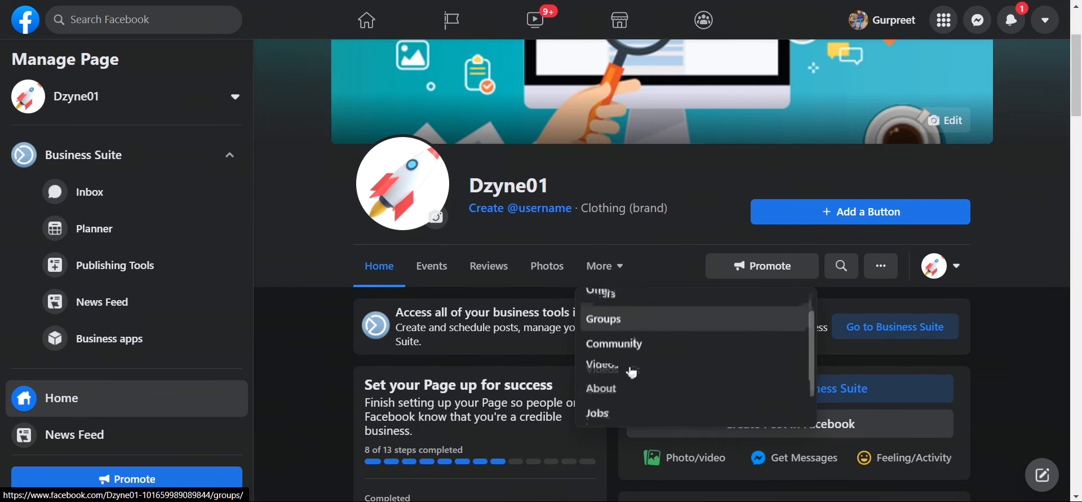
{"action": "left_click", "coordinate": [299, 290]}
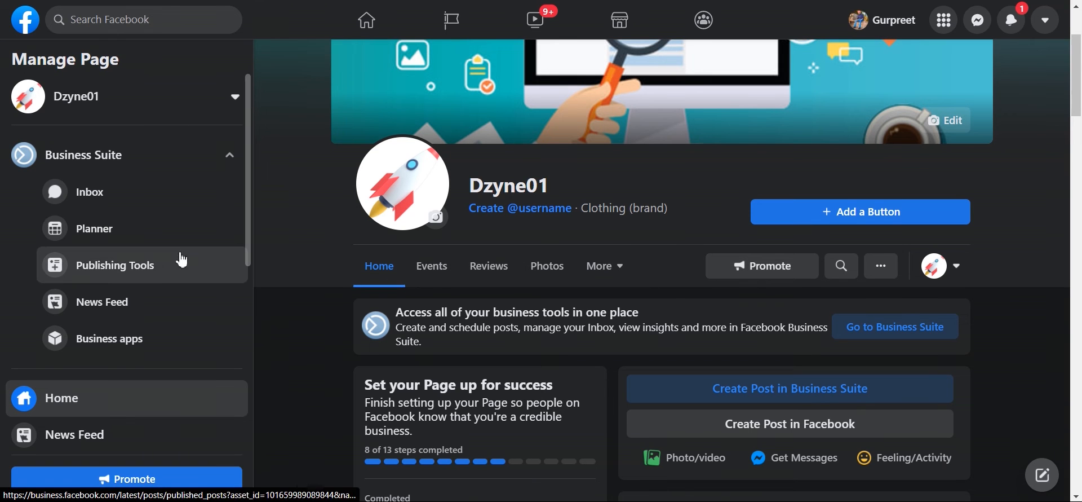
{"action": "scroll", "coordinate": [133, 221], "scroll_direction": "down", "scroll_amount": 4}
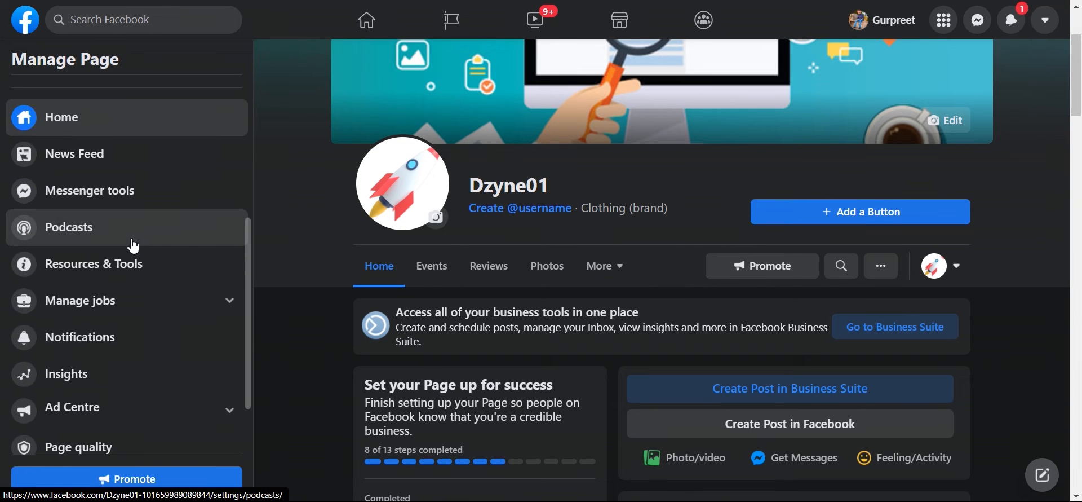
{"action": "scroll", "coordinate": [135, 244], "scroll_direction": "down", "scroll_amount": 2}
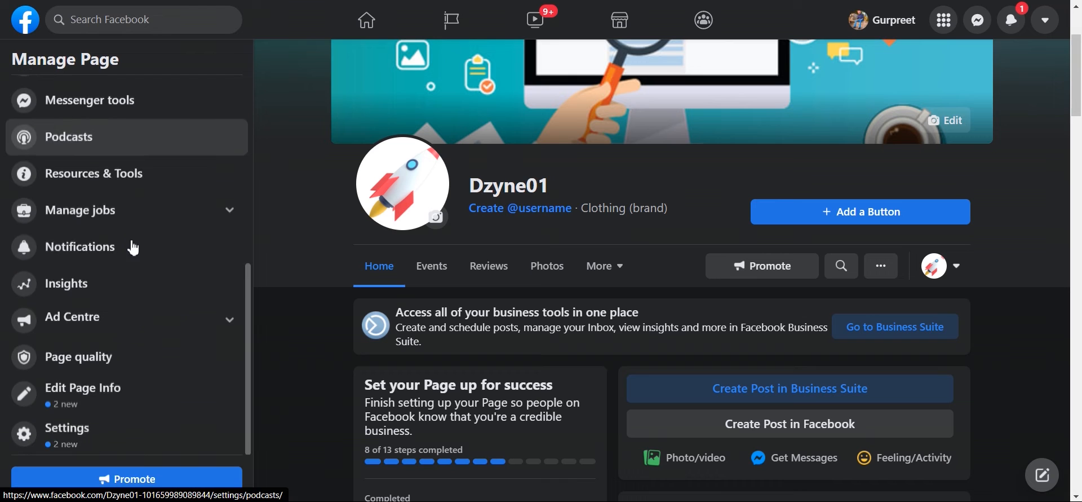
{"action": "left_click", "coordinate": [104, 432]}
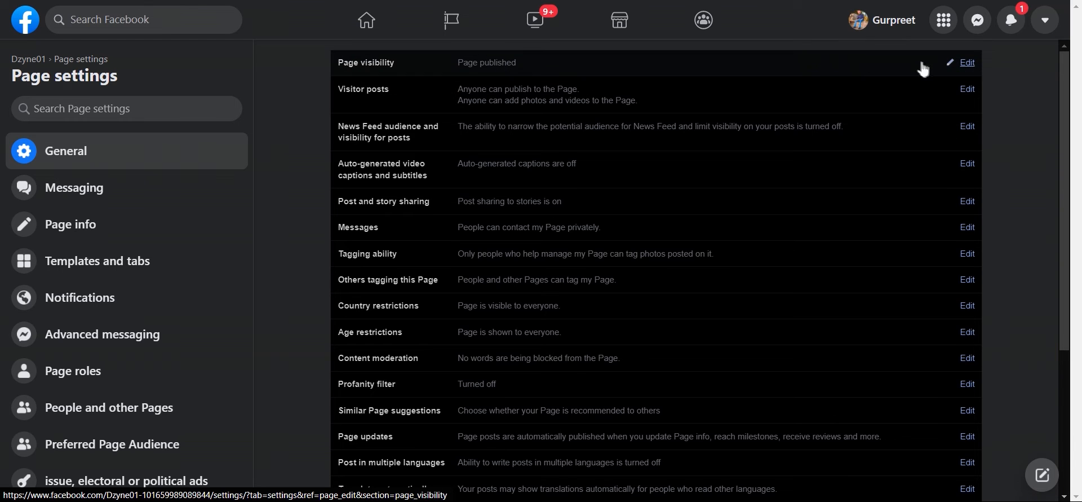
Step: Set Visitor posts to disable posts by other people on the Page and save
{"action": "left_click", "coordinate": [971, 65]}
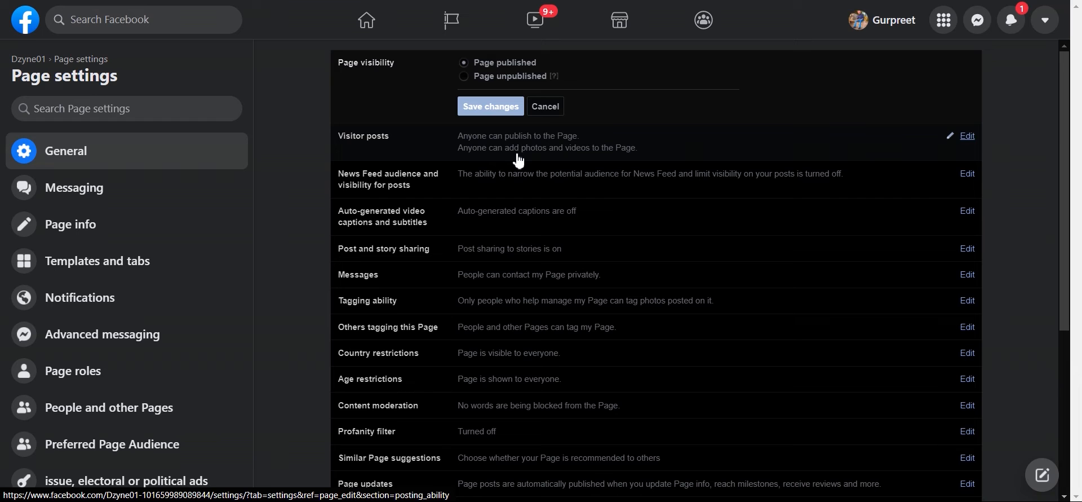
{"action": "left_click", "coordinate": [967, 136]}
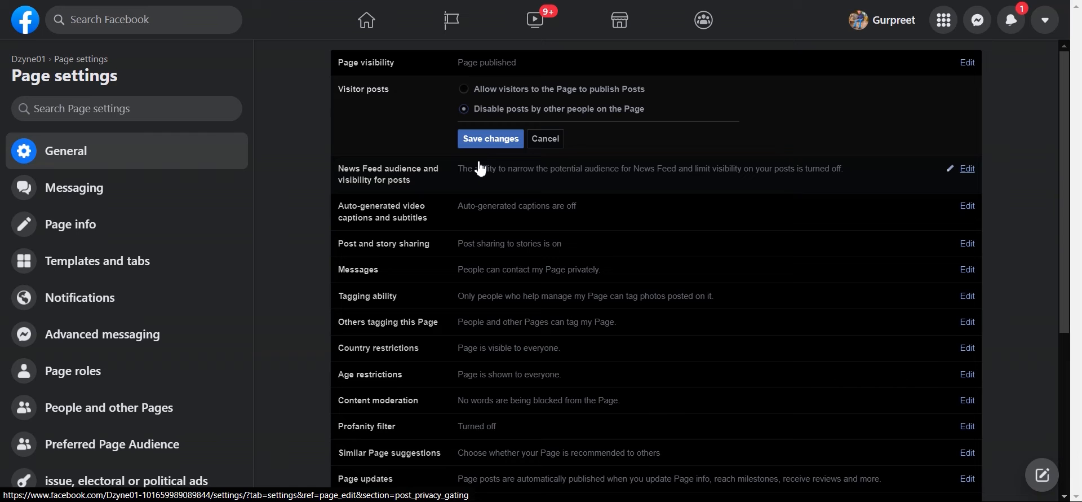
{"action": "left_click", "coordinate": [484, 142]}
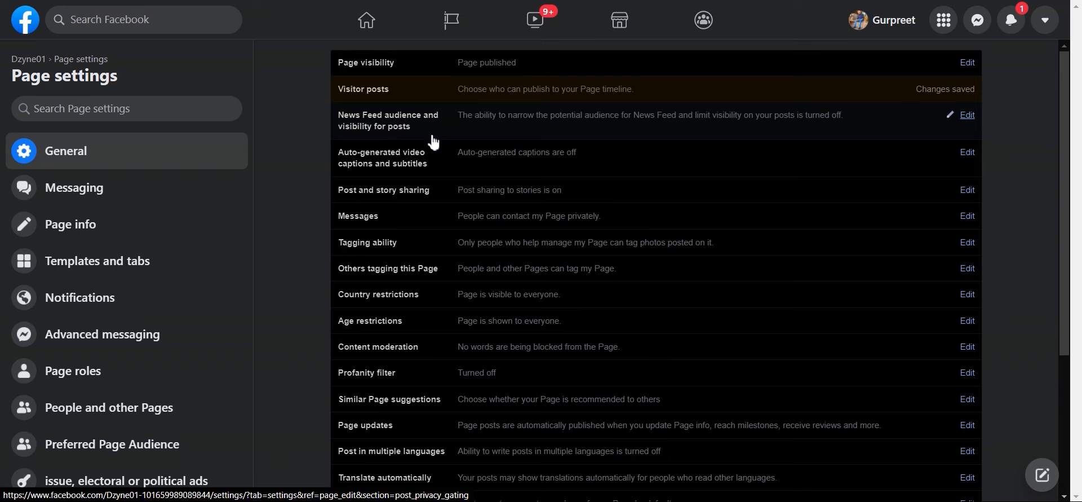
Step: Cancel the News Feed audience editor and open auto-generated captions, still set to not auto-generate
{"action": "left_click", "coordinate": [543, 123]}
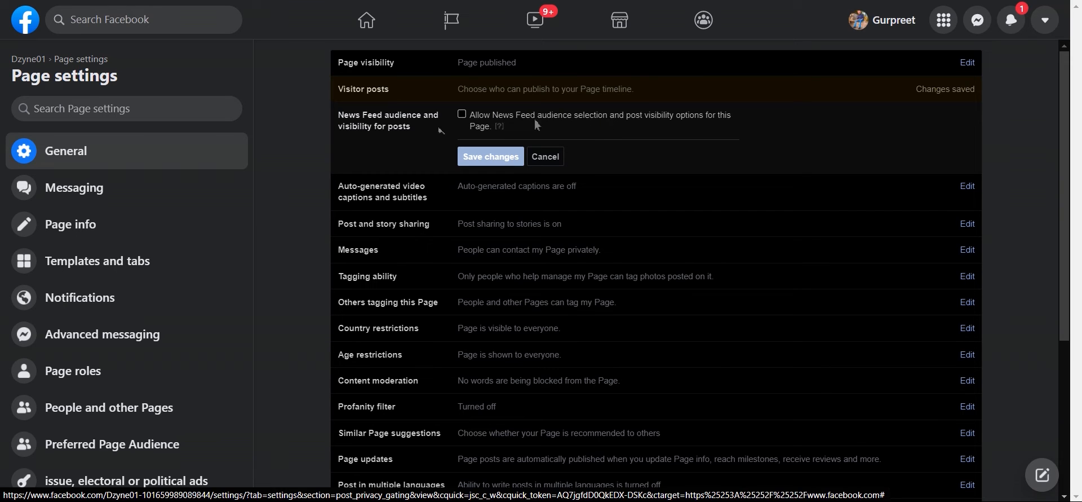
{"action": "mouse_move", "coordinate": [507, 130]}
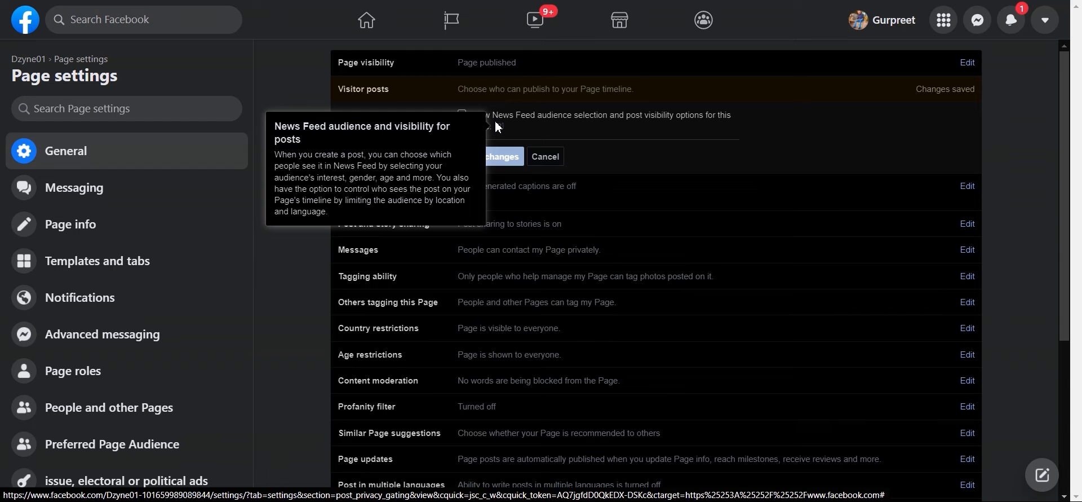
{"action": "left_click", "coordinate": [552, 164]}
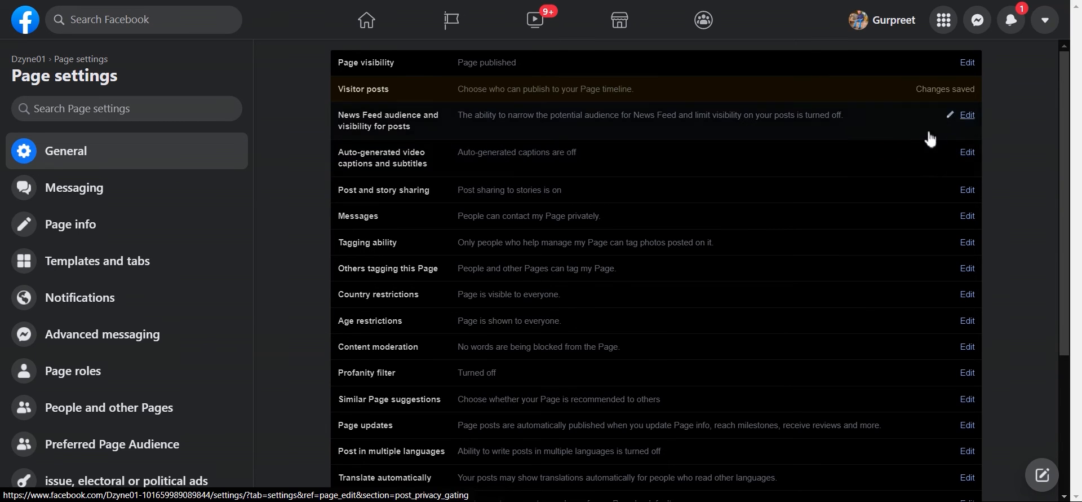
{"action": "left_click", "coordinate": [967, 153]}
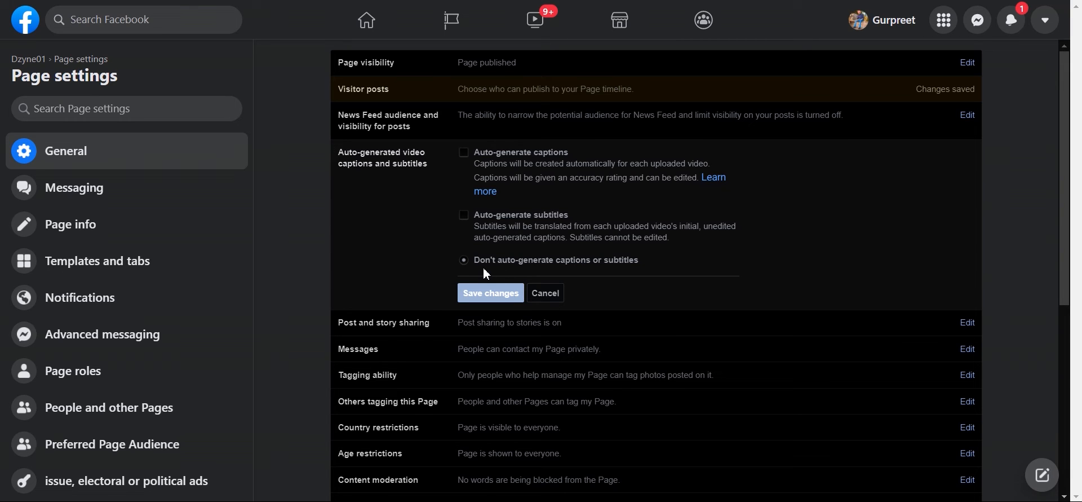
Step: Cancel the captions editor and open the Post and story sharing options
{"action": "left_click", "coordinate": [545, 293]}
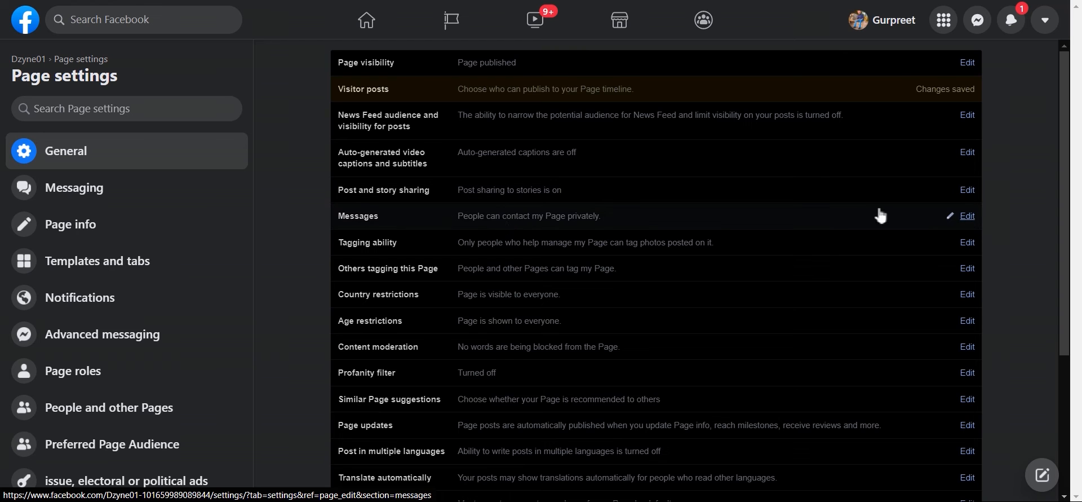
{"action": "left_click", "coordinate": [968, 192]}
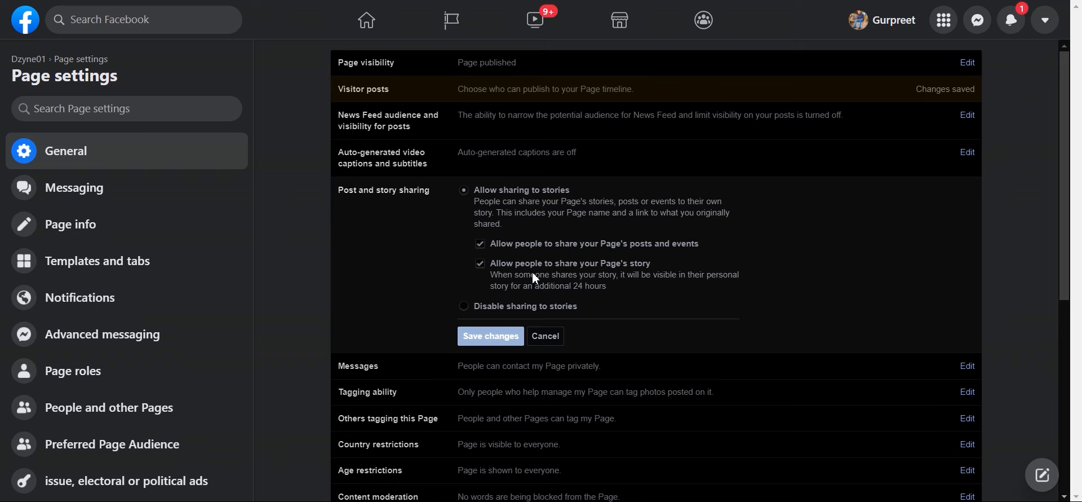
Step: Toggle sharing to stories off and back on, then close Post and story sharing unchanged
{"action": "left_click", "coordinate": [464, 307]}
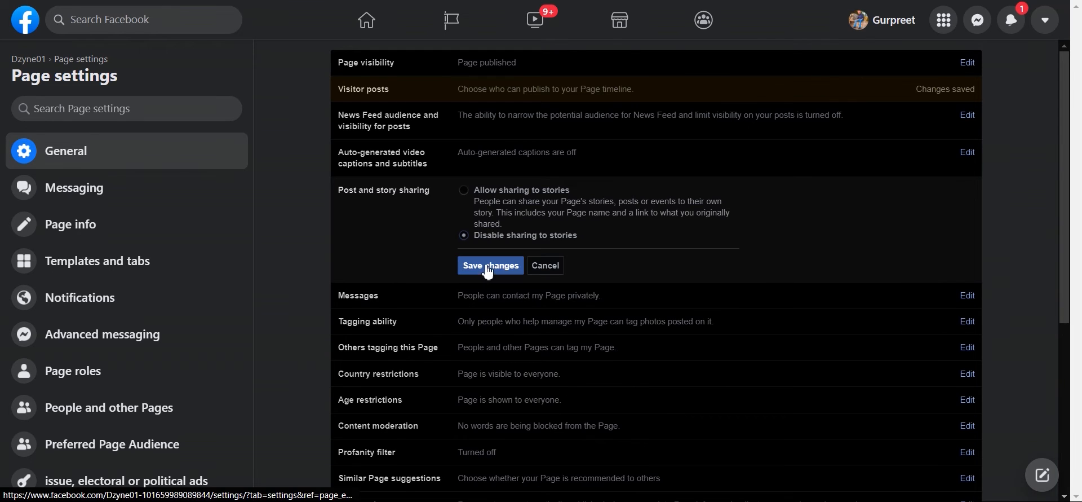
{"action": "left_click", "coordinate": [464, 190]}
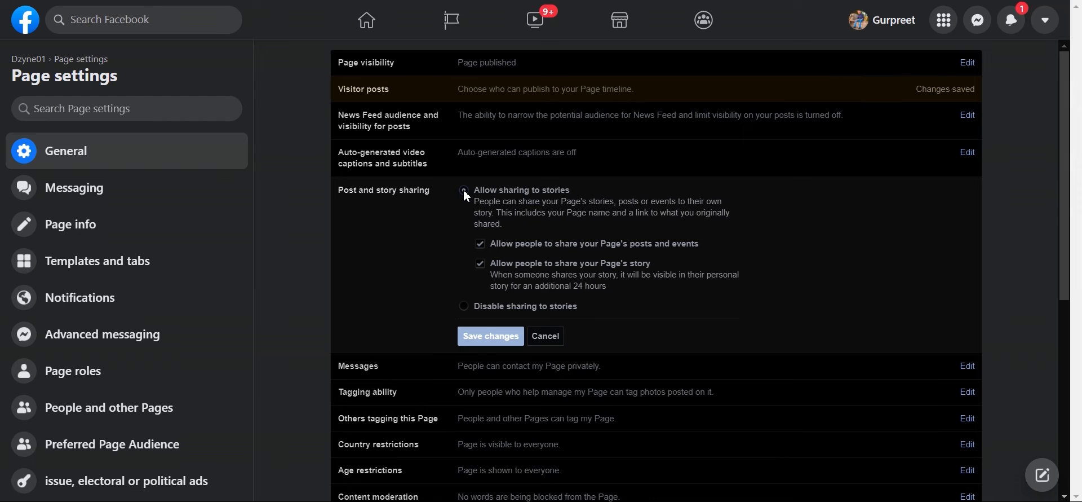
{"action": "left_click", "coordinate": [545, 336]}
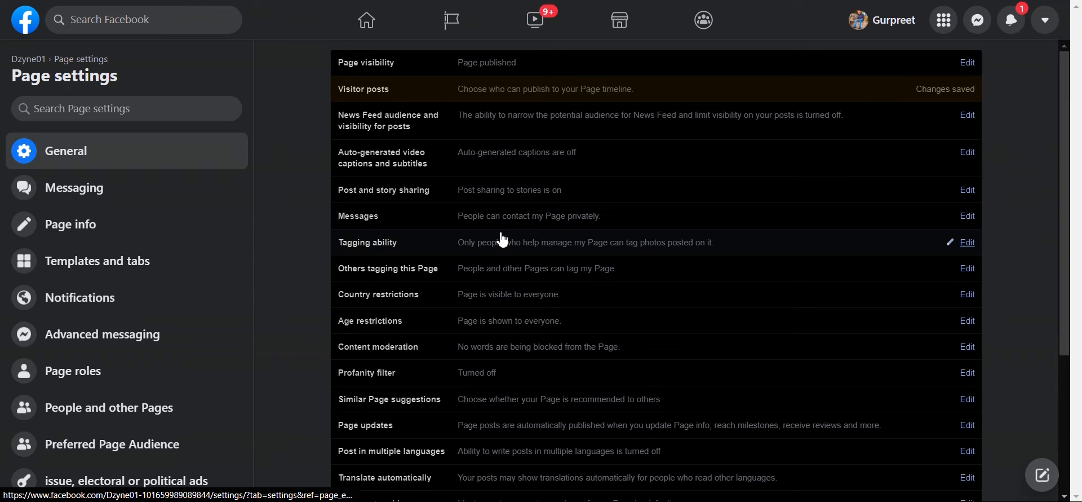
Step: Allow others to tag photos and videos published by Dzyne01 and save Tagging ability
{"action": "left_click", "coordinate": [953, 220]}
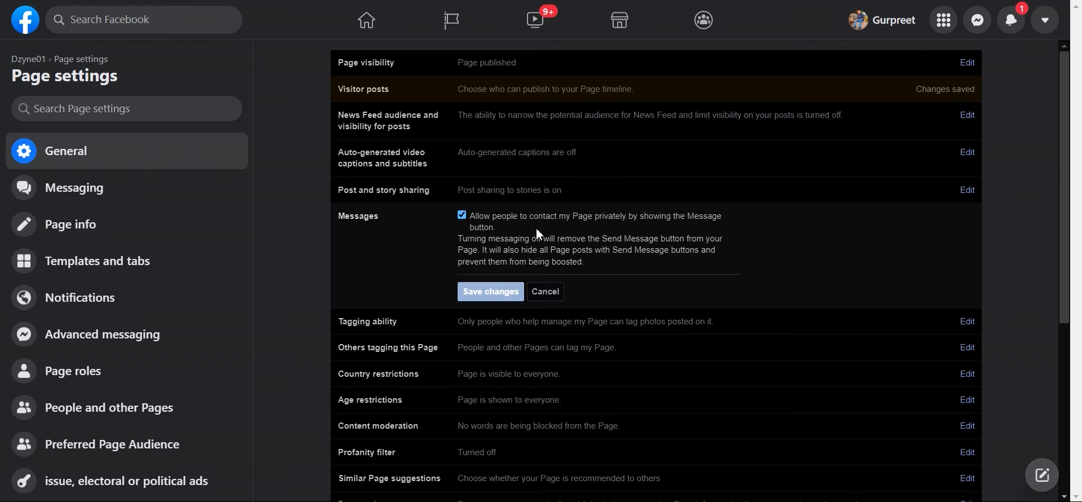
{"action": "scroll", "coordinate": [546, 265], "scroll_direction": "down", "scroll_amount": 3}
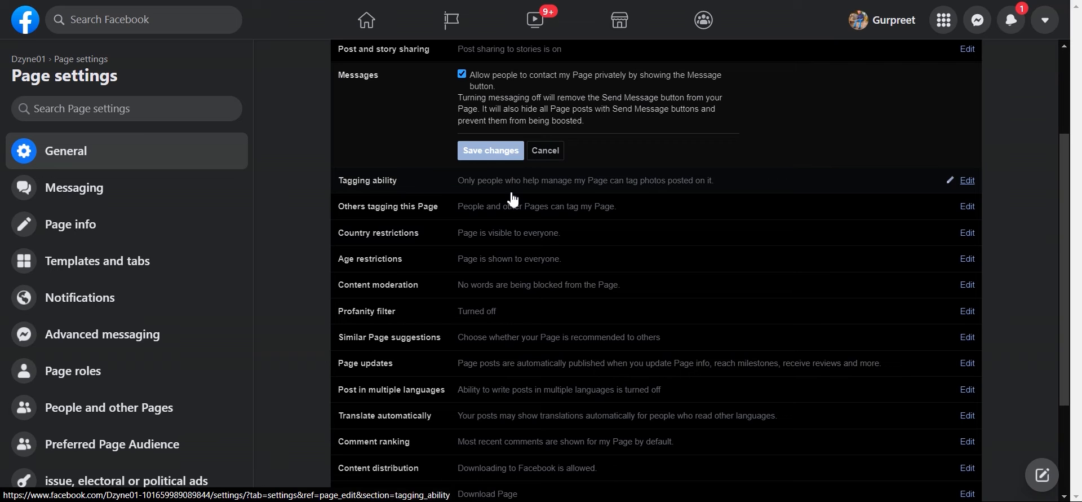
{"action": "left_click", "coordinate": [968, 180]}
{"action": "scroll", "coordinate": [524, 137], "scroll_direction": "up", "scroll_amount": 1}
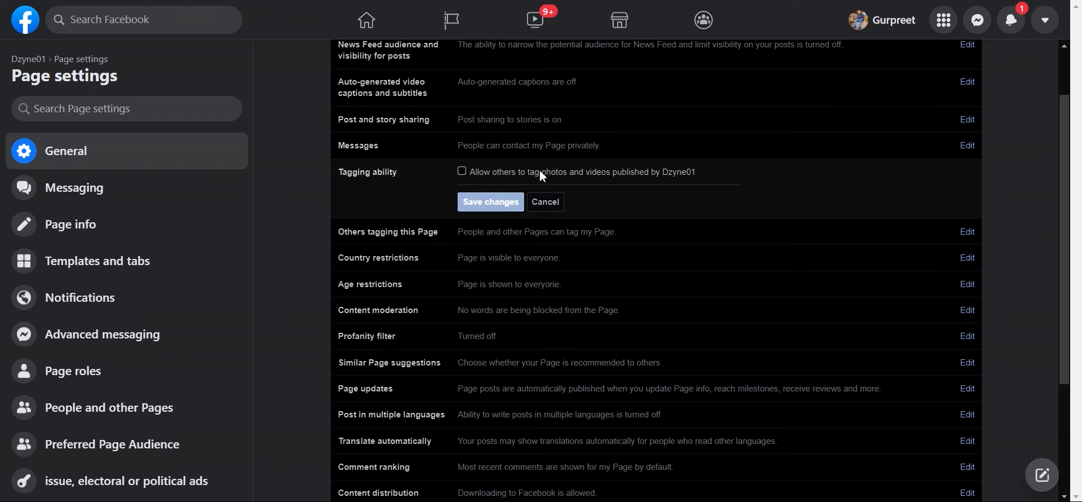
{"action": "left_click", "coordinate": [463, 172]}
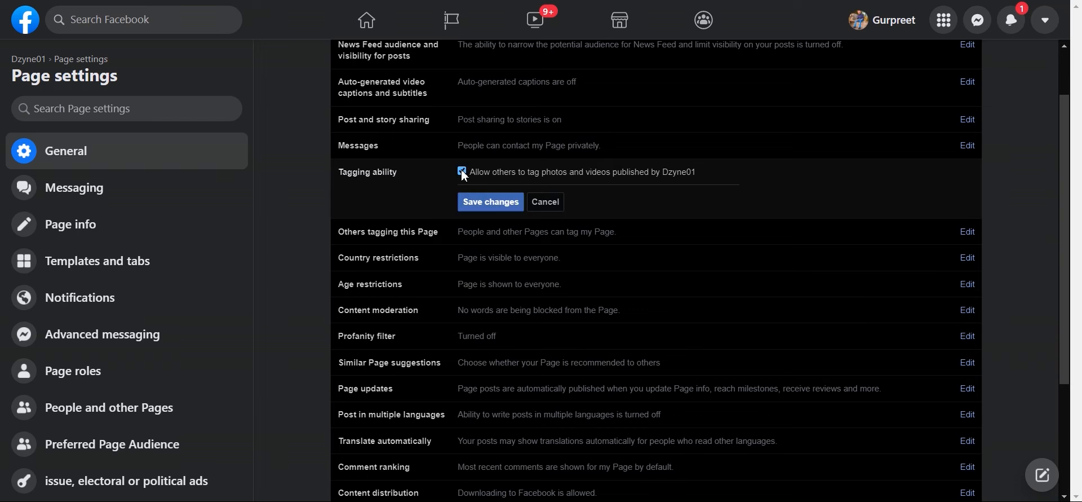
{"action": "left_click", "coordinate": [488, 205]}
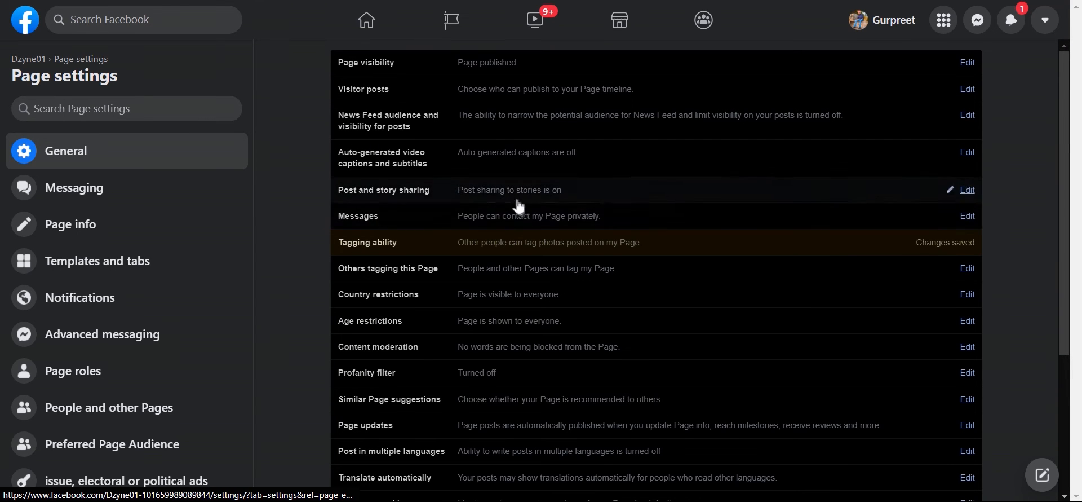
Step: Review the Others tagging this Page options, then open Country restrictions for editing
{"action": "scroll", "coordinate": [480, 209], "scroll_direction": "down", "scroll_amount": 3}
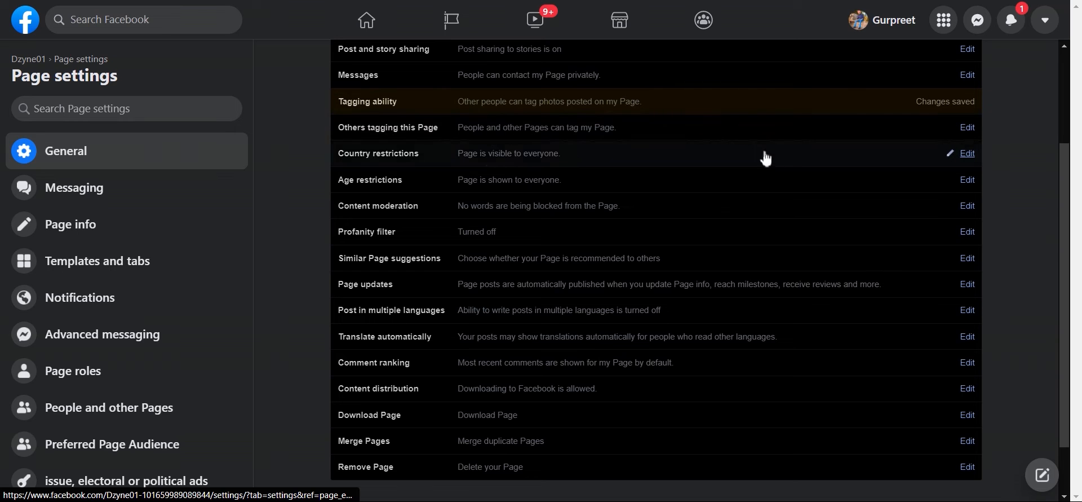
{"action": "left_click", "coordinate": [962, 132]}
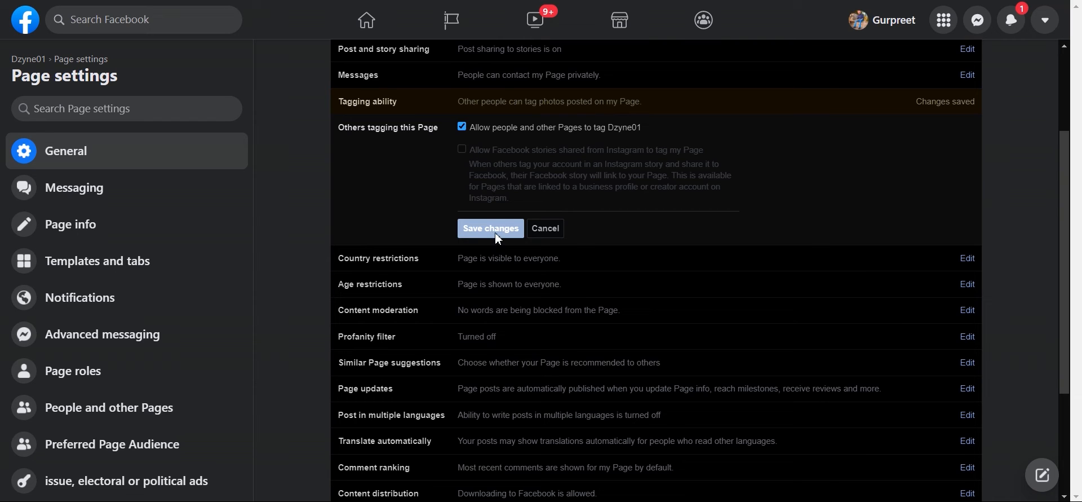
{"action": "scroll", "coordinate": [484, 194], "scroll_direction": "down", "scroll_amount": 1}
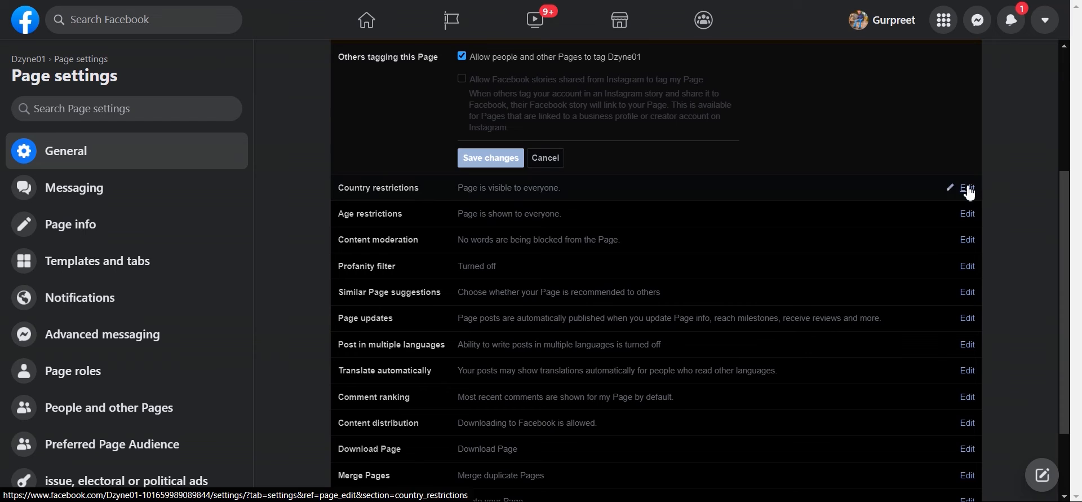
{"action": "left_click", "coordinate": [949, 191]}
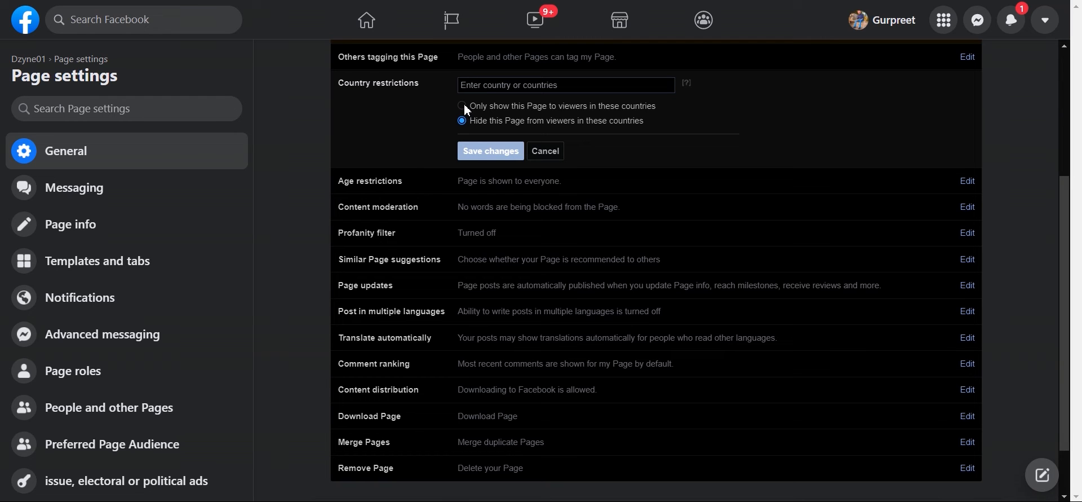
Step: Restrict the Page to show only to viewers in India and save it
{"action": "left_click", "coordinate": [498, 87]}
{"action": "type", "text": "india"}
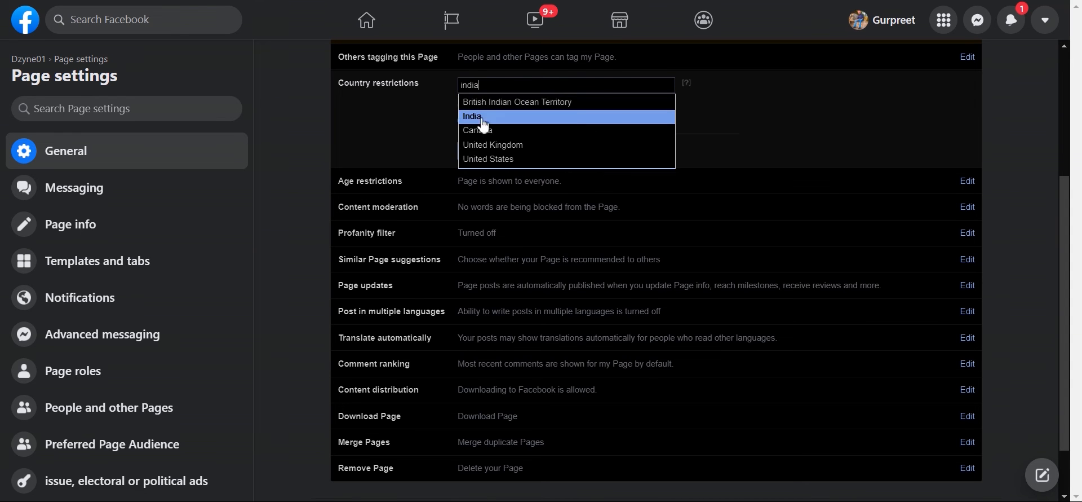
{"action": "left_click", "coordinate": [483, 123]}
{"action": "left_click", "coordinate": [462, 124]}
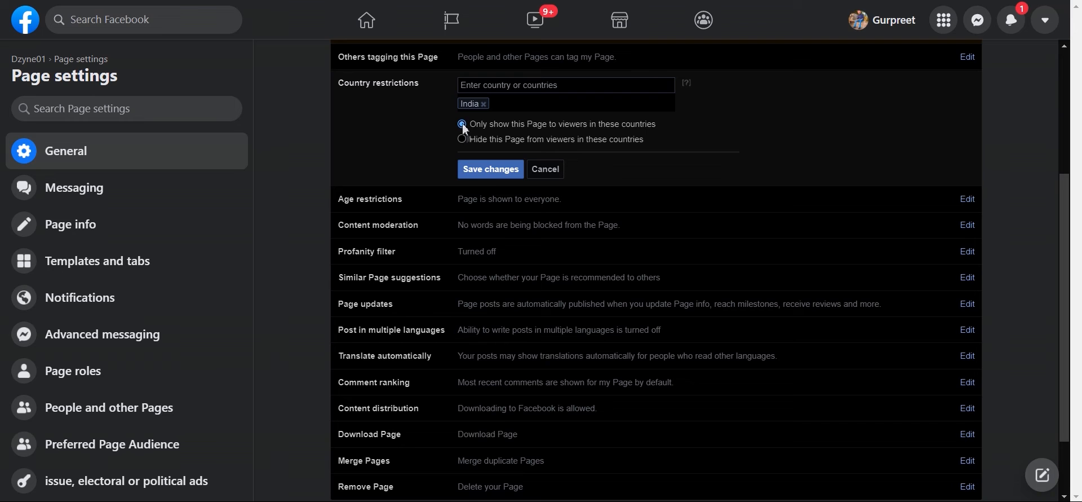
{"action": "left_click", "coordinate": [491, 170]}
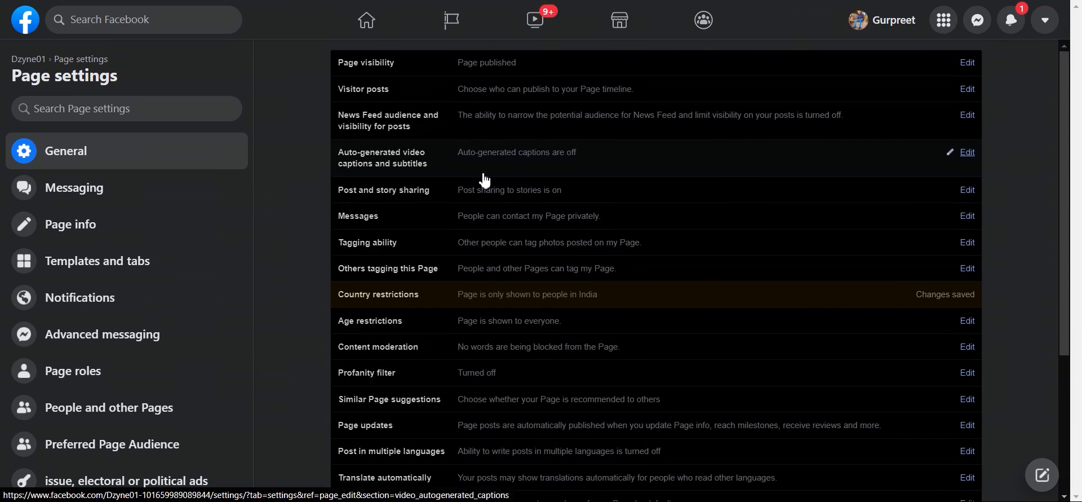
{"action": "scroll", "coordinate": [507, 226], "scroll_direction": "down", "scroll_amount": 4}
Step: Review the Age restriction choices keeping Public, then open Content moderation for editing
{"action": "scroll", "coordinate": [527, 271], "scroll_direction": "up", "scroll_amount": 3}
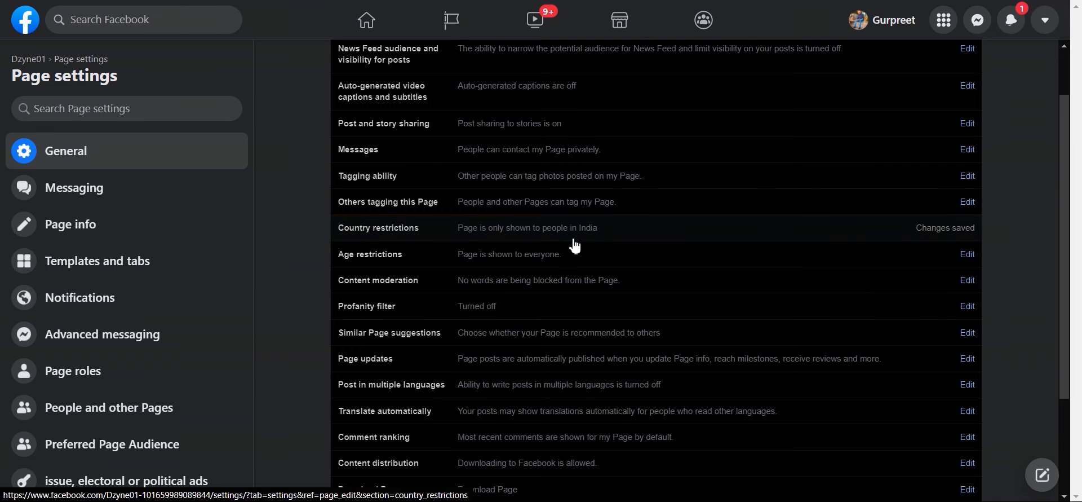
{"action": "scroll", "coordinate": [575, 231], "scroll_direction": "down", "scroll_amount": 1}
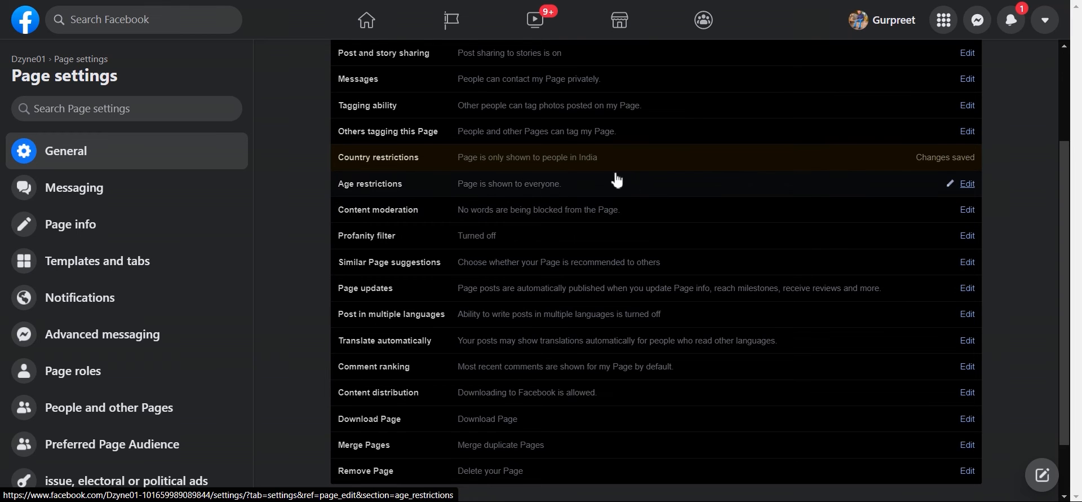
{"action": "left_click", "coordinate": [965, 184]}
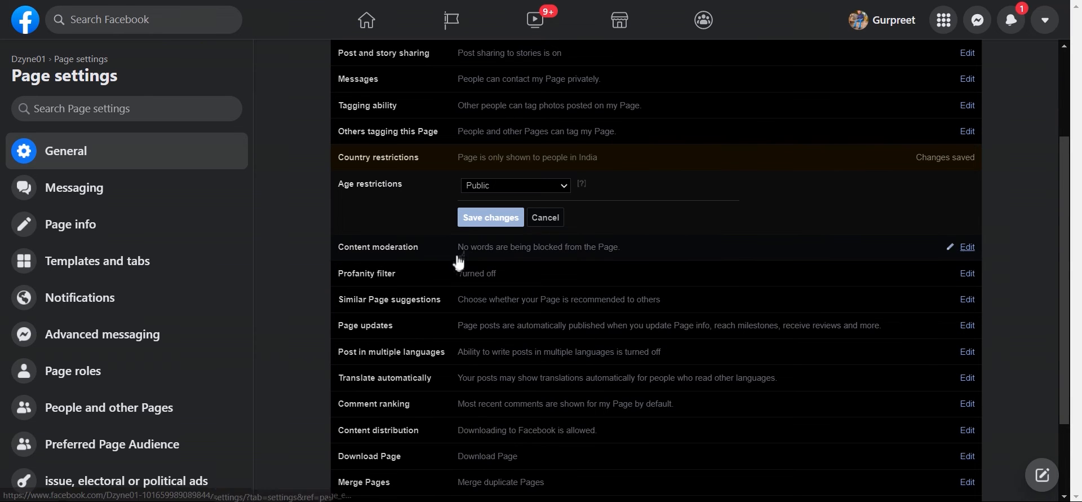
{"action": "left_click", "coordinate": [536, 185]}
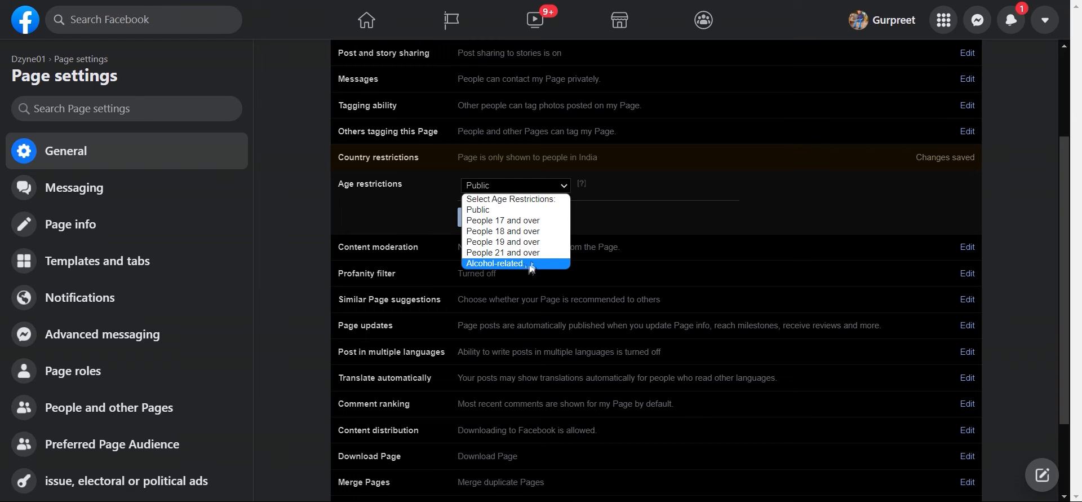
{"action": "left_click", "coordinate": [644, 204]}
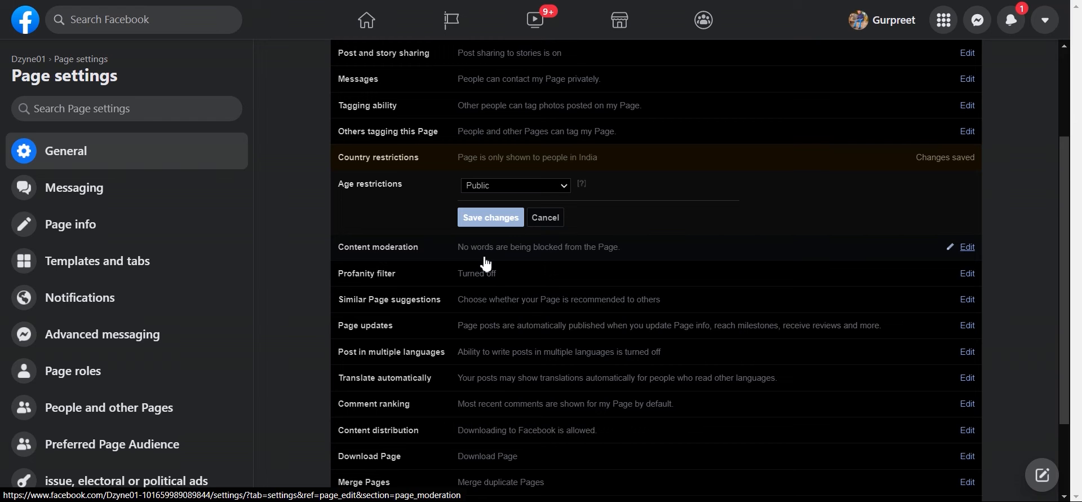
{"action": "left_click", "coordinate": [974, 247]}
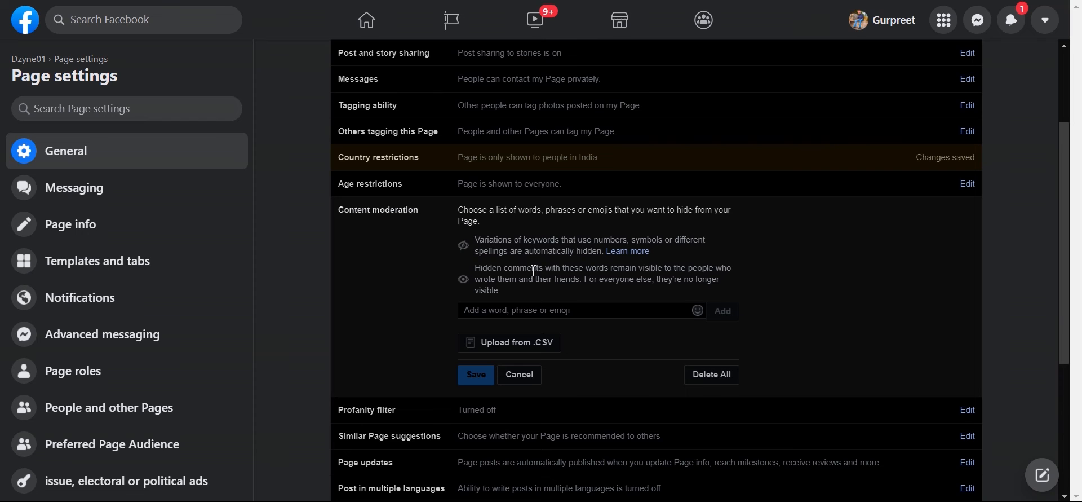
Step: Scroll down to the Profanity filter setting
{"action": "scroll", "coordinate": [534, 271], "scroll_direction": "down", "scroll_amount": 1}
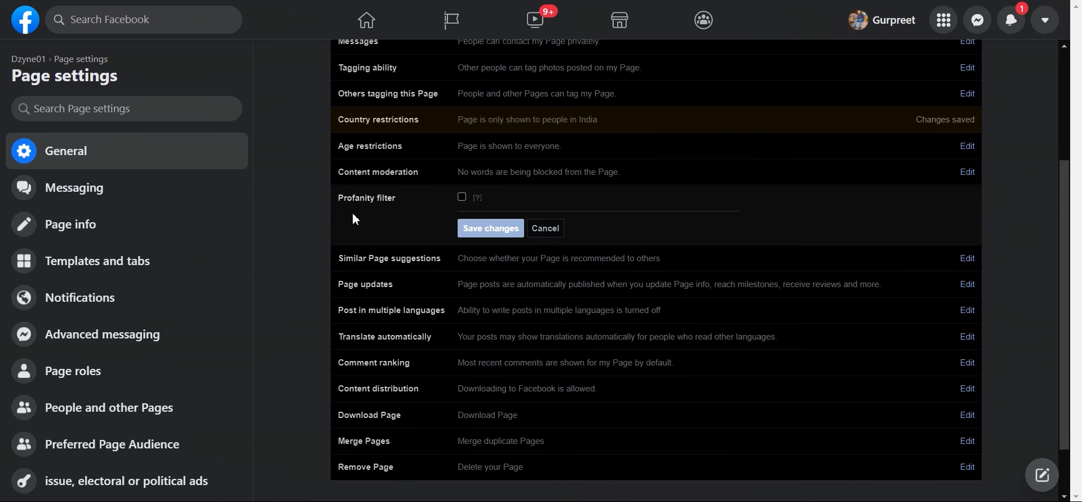
Step: Turn on and save the profanity filter, then open Similar Page suggestions
{"action": "mouse_move", "coordinate": [479, 202]}
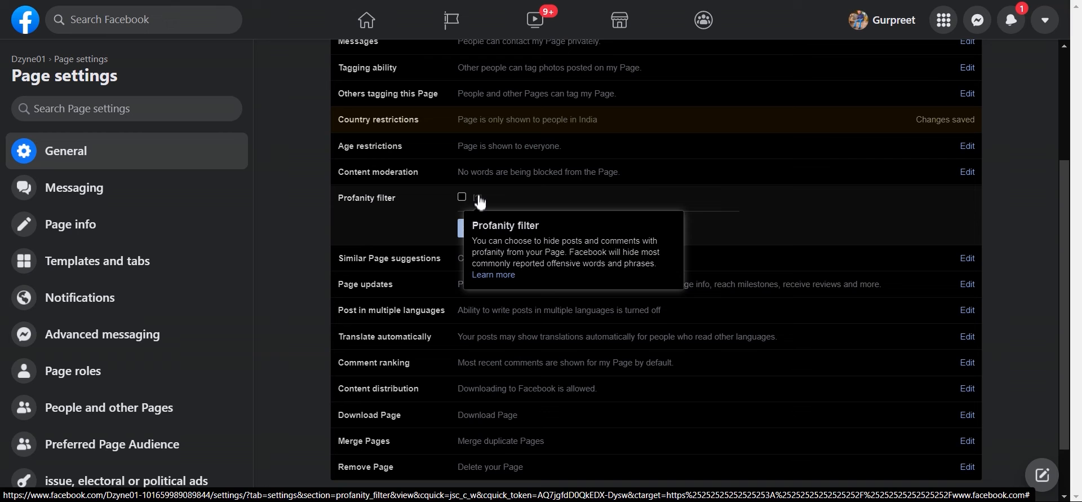
{"action": "left_click", "coordinate": [462, 197]}
{"action": "left_click", "coordinate": [491, 231]}
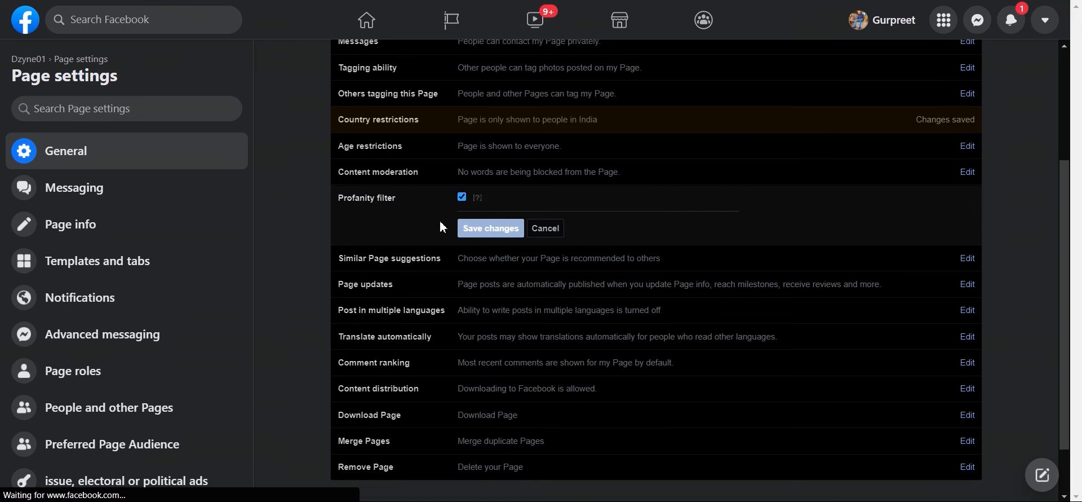
{"action": "scroll", "coordinate": [524, 242], "scroll_direction": "down", "scroll_amount": 4}
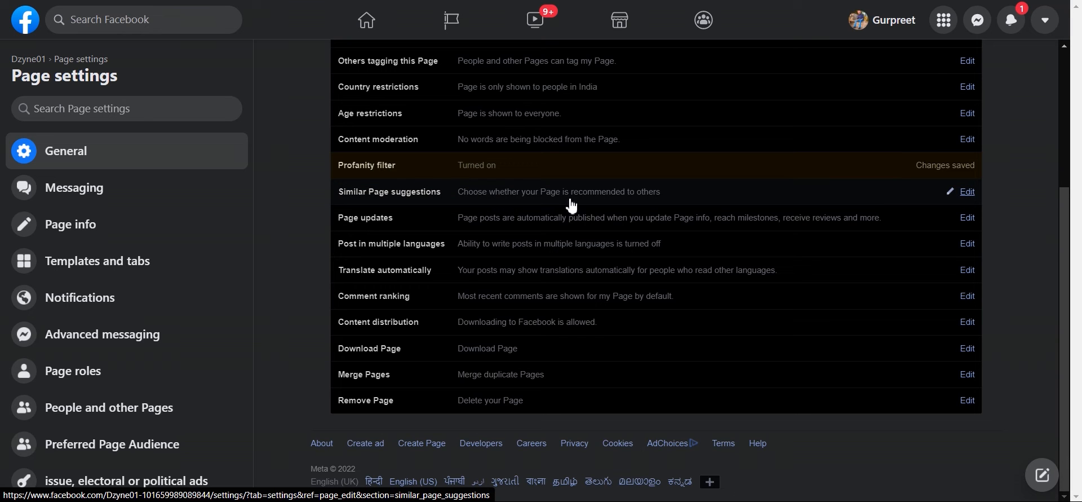
{"action": "left_click", "coordinate": [967, 193]}
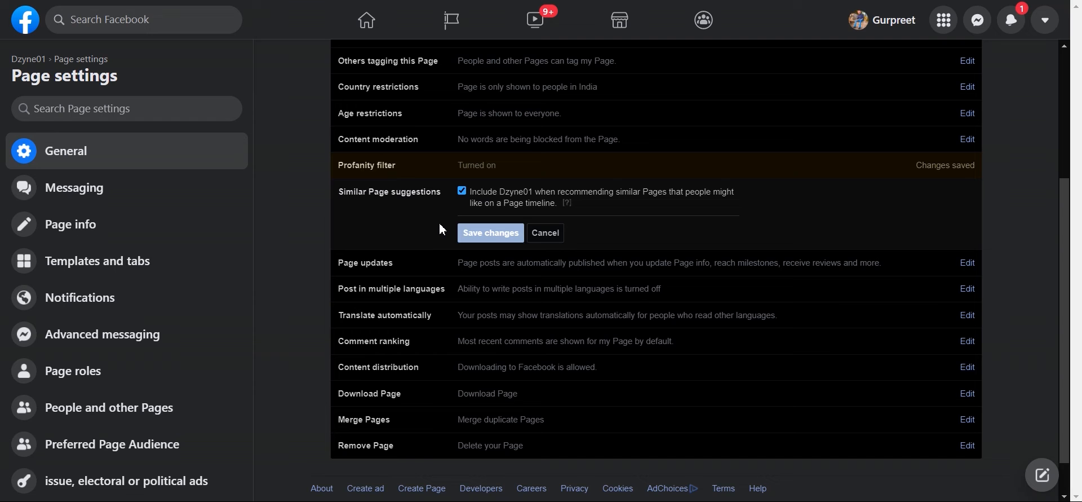
{"action": "scroll", "coordinate": [395, 225], "scroll_direction": "down", "scroll_amount": 1}
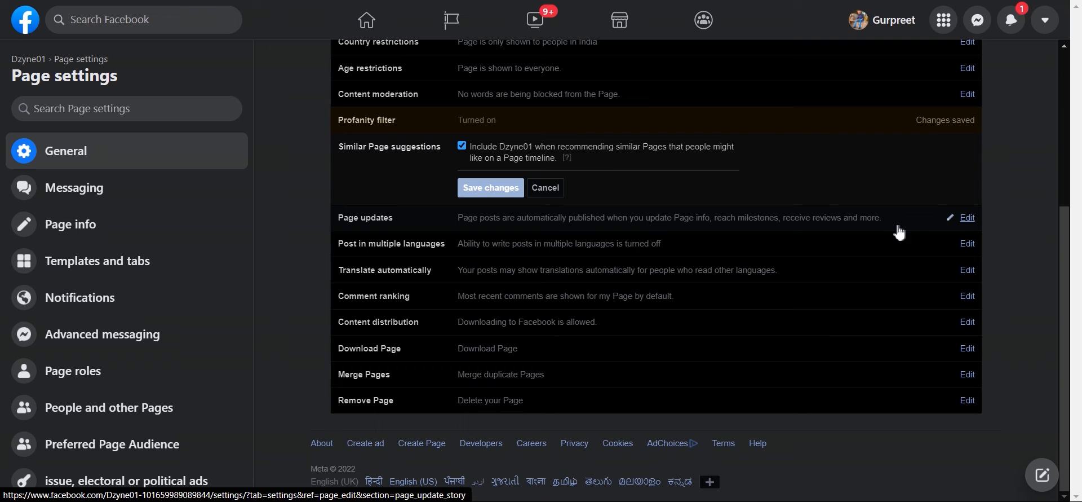
Step: Open Page updates and view the explanation of auto-publishing posts on Page info changes
{"action": "left_click", "coordinate": [966, 218]}
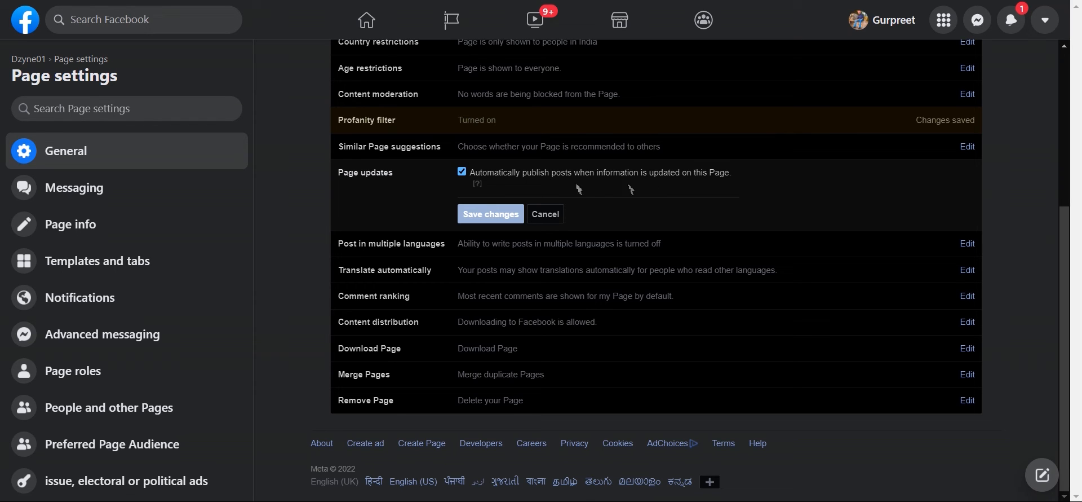
{"action": "mouse_move", "coordinate": [477, 184]}
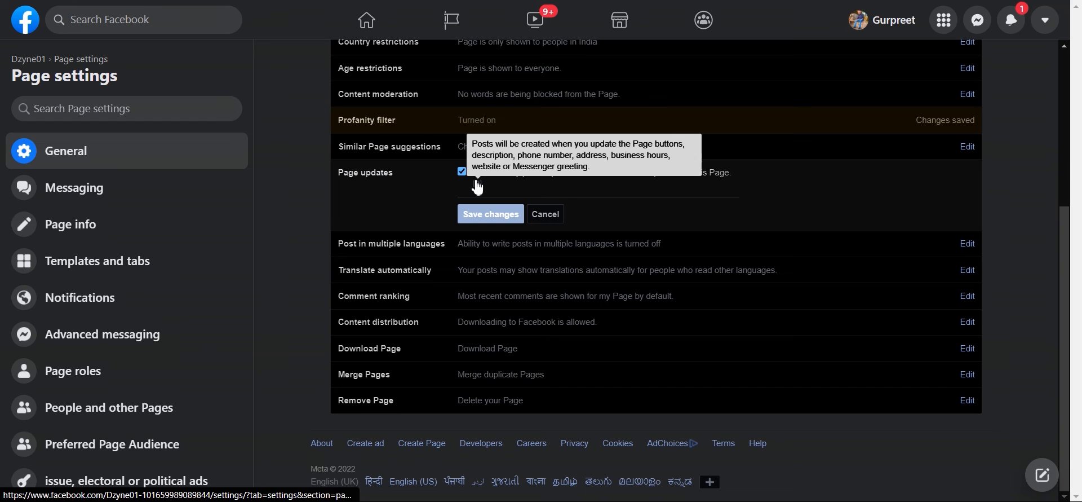
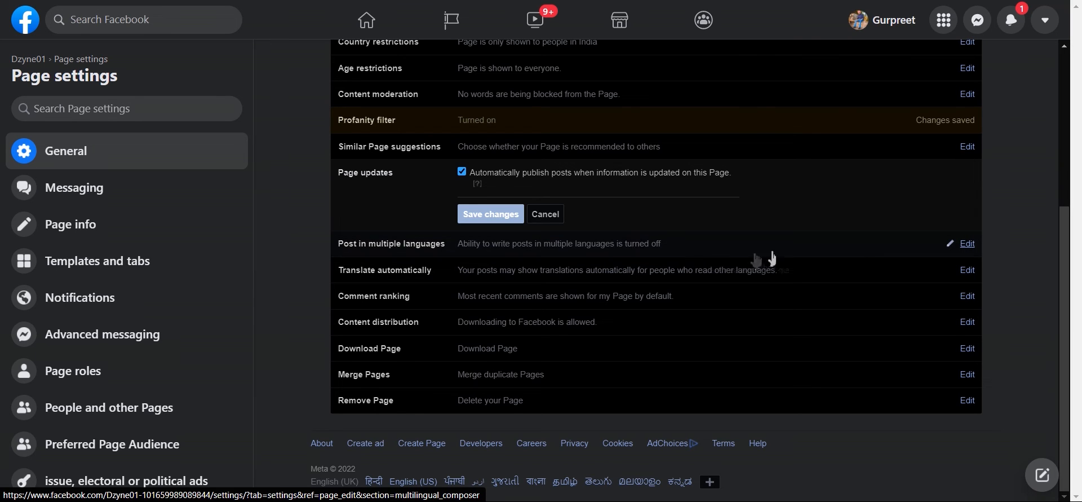
Step: Open Post in multiple languages for editing, tick and untick its checkbox so it stays off
{"action": "left_click", "coordinate": [967, 244]}
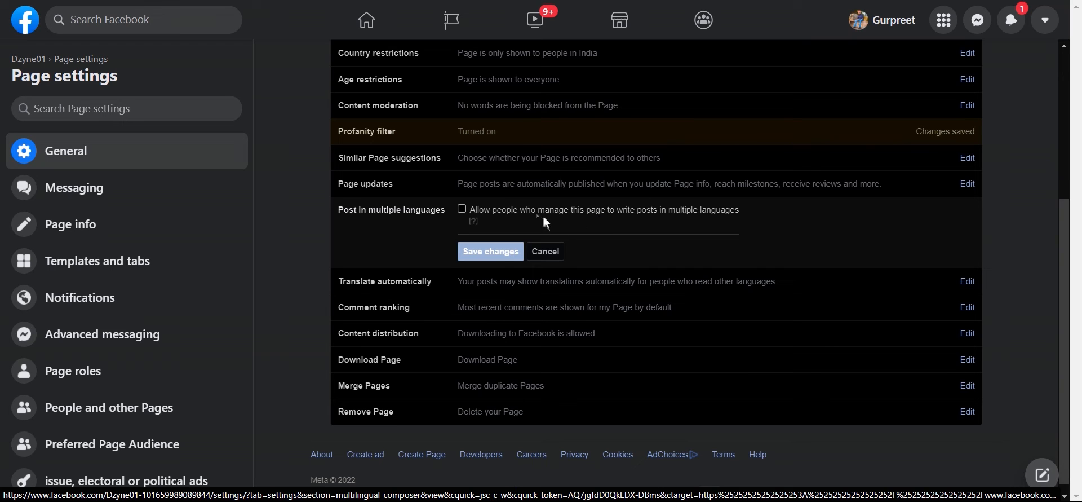
{"action": "left_click", "coordinate": [462, 209]}
{"action": "left_click", "coordinate": [462, 209]}
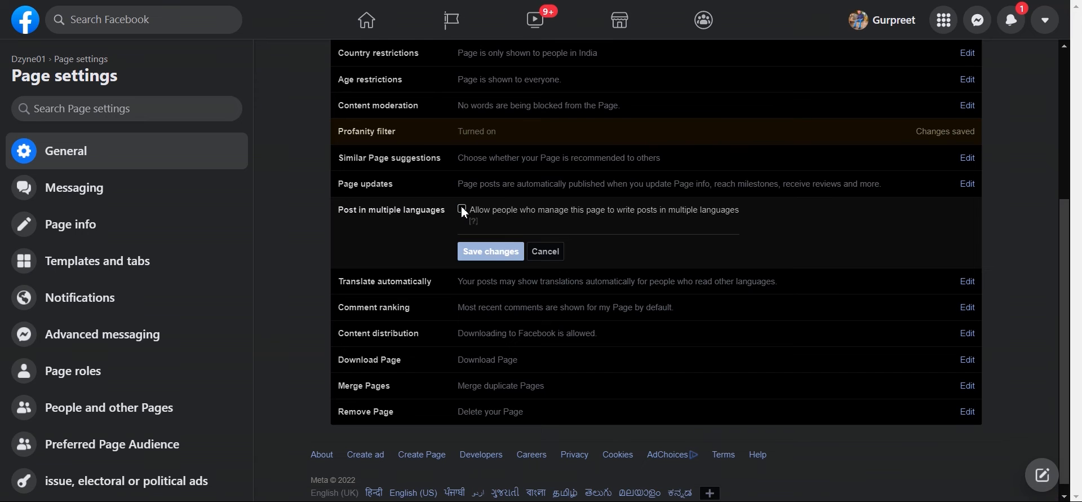
{"action": "scroll", "coordinate": [445, 249], "scroll_direction": "down", "scroll_amount": 1}
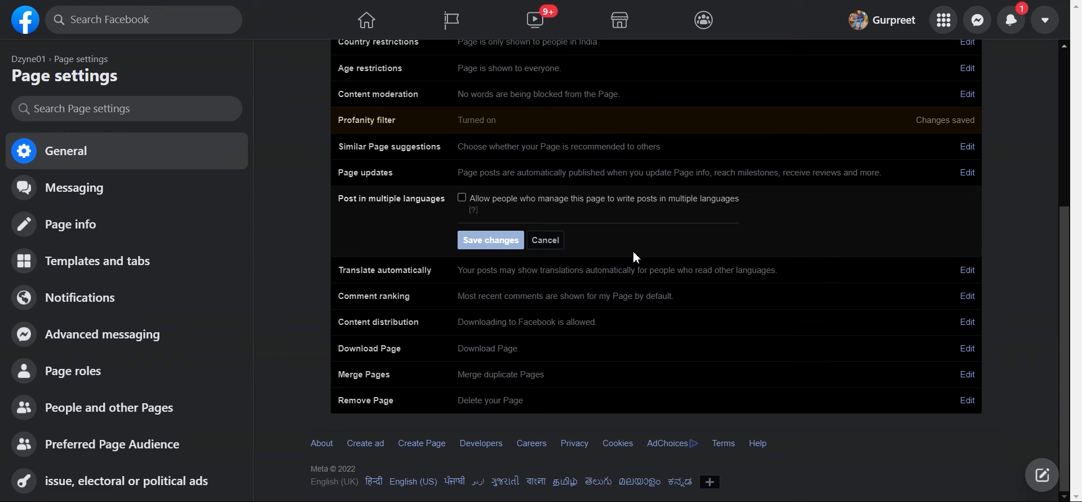
Step: Open Translate automatically, Comment ranking and Content distribution in turn without changing them
{"action": "left_click", "coordinate": [967, 270]}
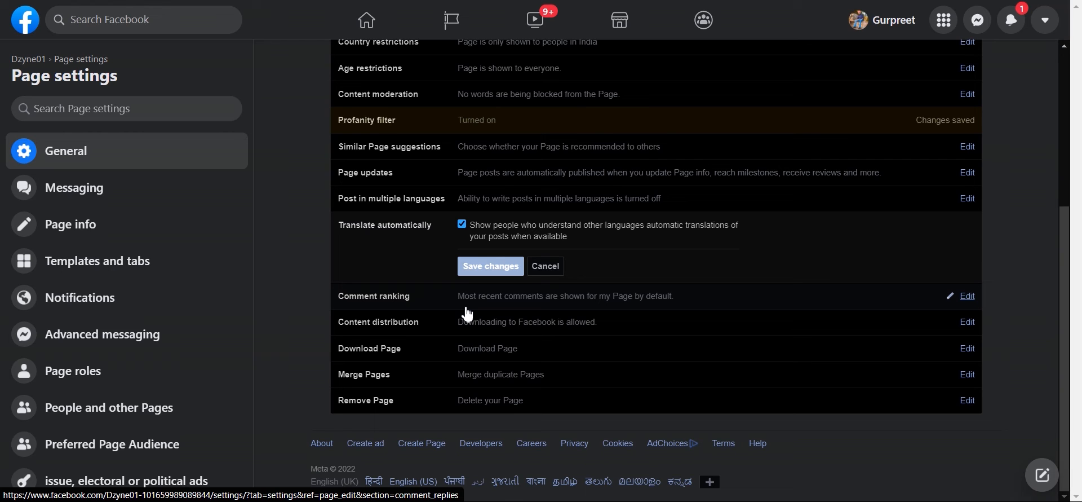
{"action": "left_click", "coordinate": [967, 299]}
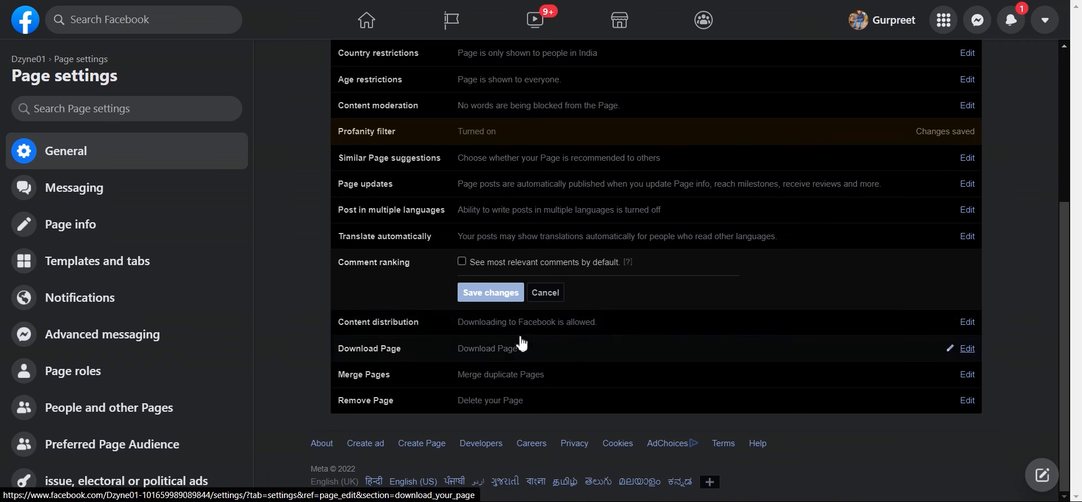
{"action": "left_click", "coordinate": [967, 322]}
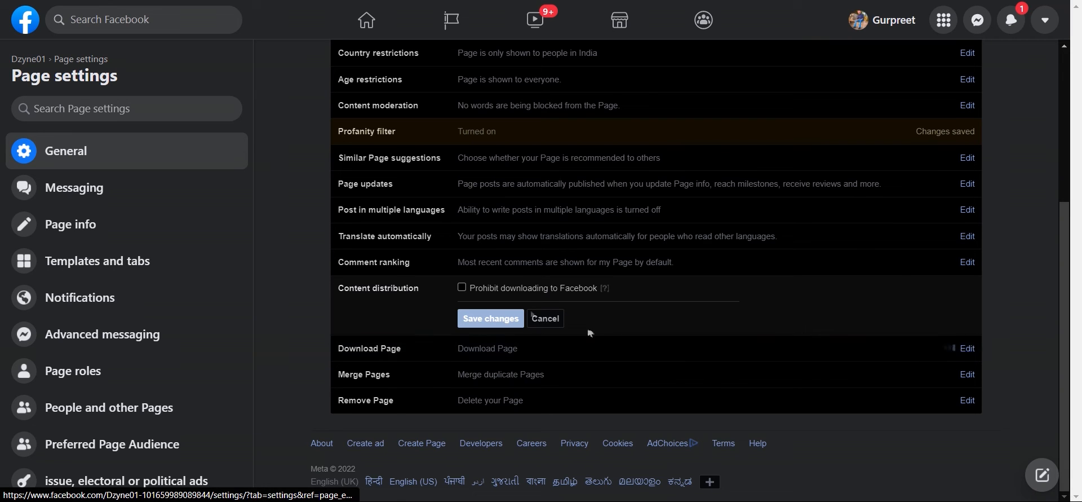
Step: Review the Download Page and Merge Pages details unchanged, then go to Messaging settings
{"action": "left_click", "coordinate": [967, 349]}
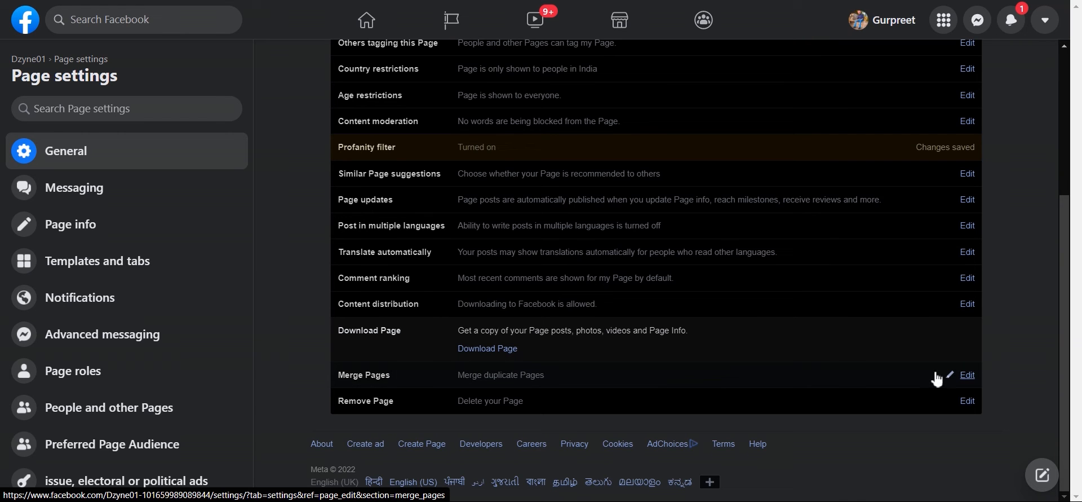
{"action": "left_click", "coordinate": [963, 375]}
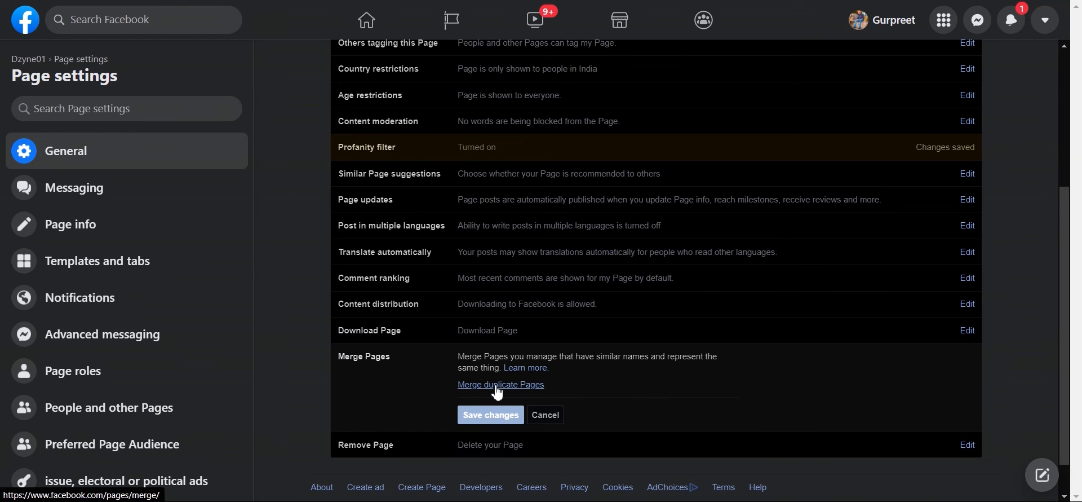
{"action": "scroll", "coordinate": [497, 392], "scroll_direction": "down", "scroll_amount": 1}
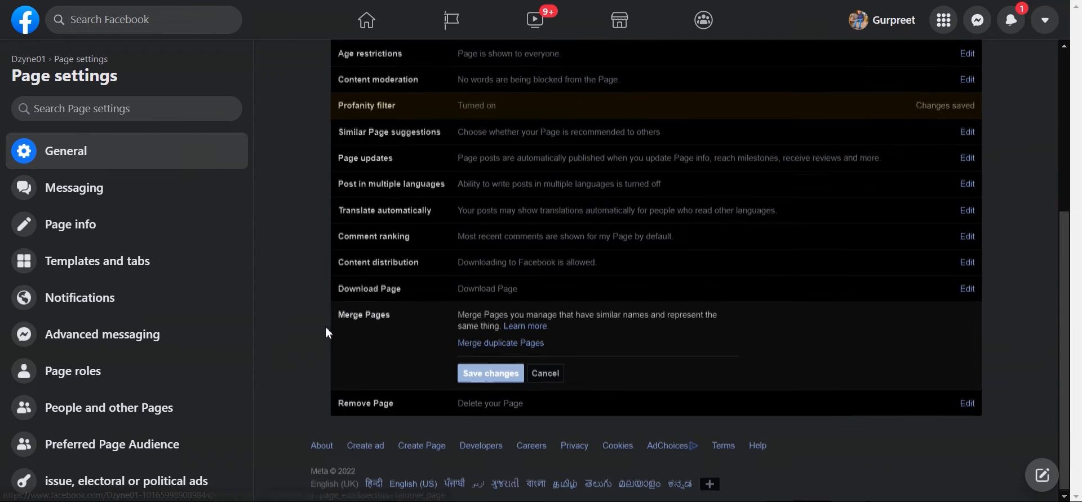
{"action": "scroll", "coordinate": [406, 259], "scroll_direction": "up", "scroll_amount": 5}
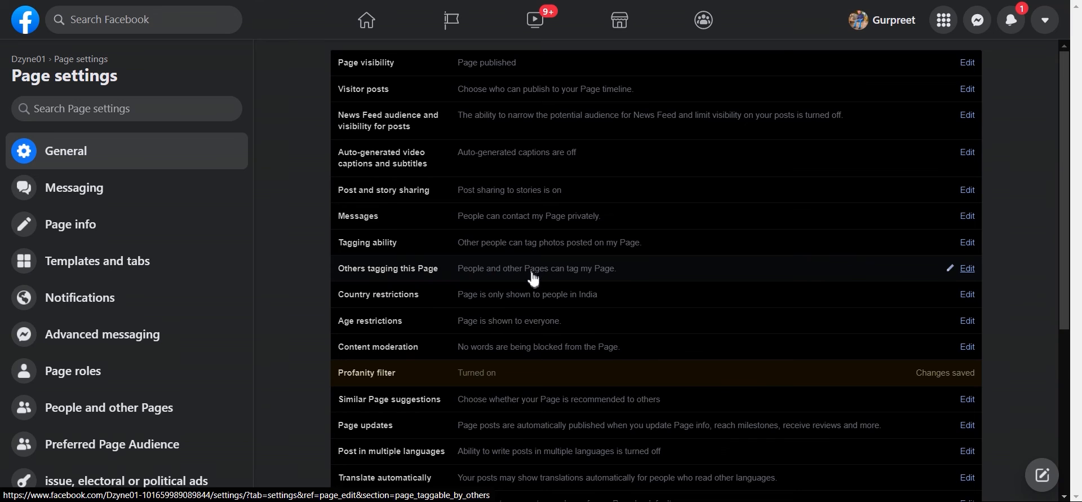
{"action": "scroll", "coordinate": [536, 278], "scroll_direction": "down", "scroll_amount": 1}
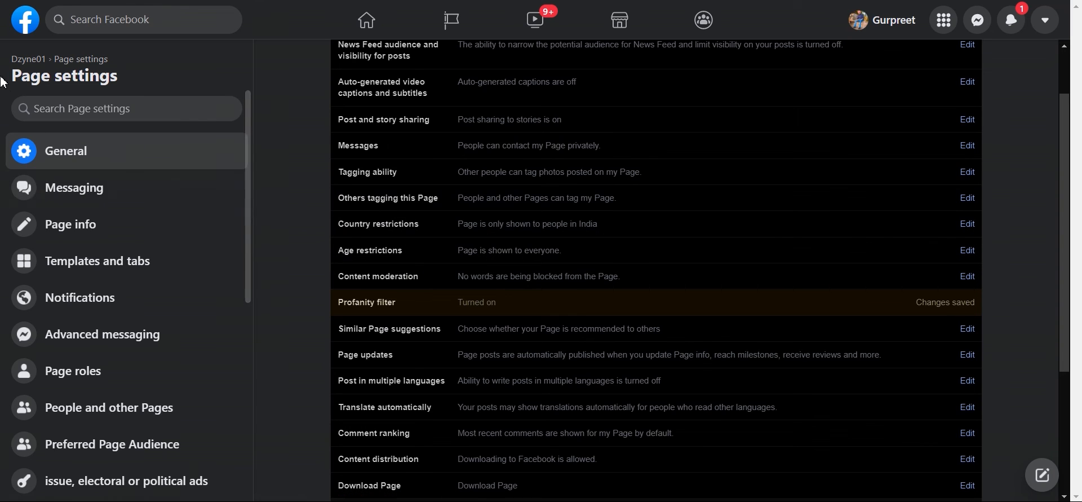
{"action": "left_click", "coordinate": [99, 196]}
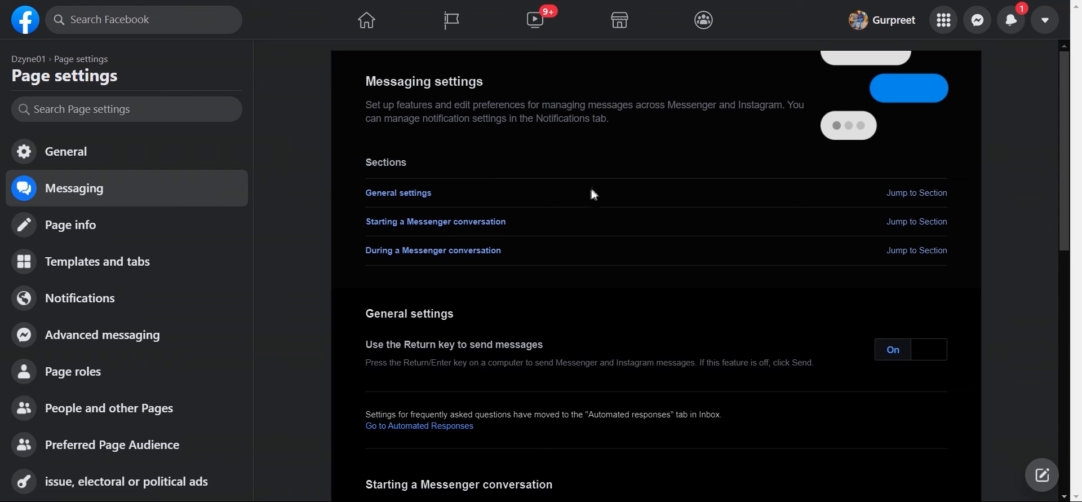
Step: Toggle Return-key message sending off and back on, then scroll through the Messaging settings
{"action": "scroll", "coordinate": [576, 174], "scroll_direction": "down", "scroll_amount": 3}
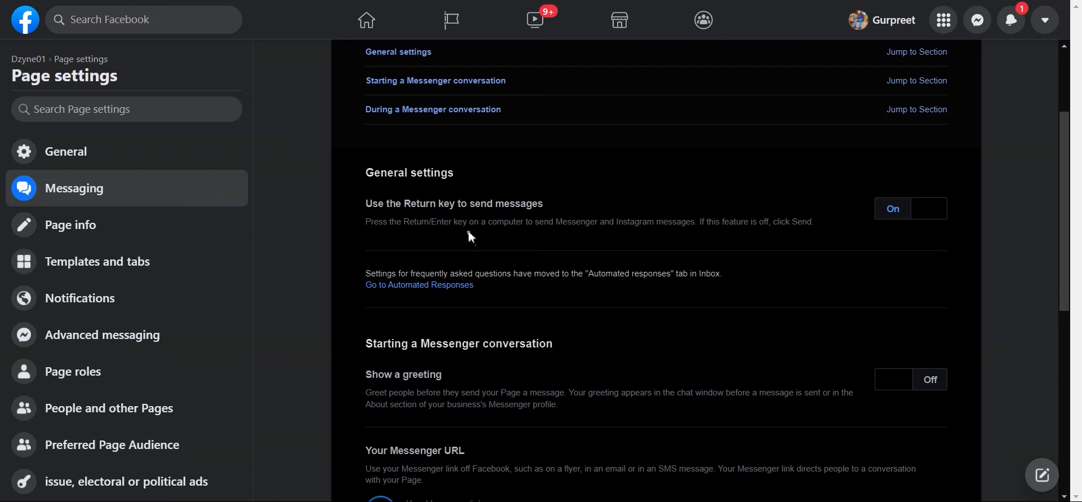
{"action": "left_click", "coordinate": [918, 220]}
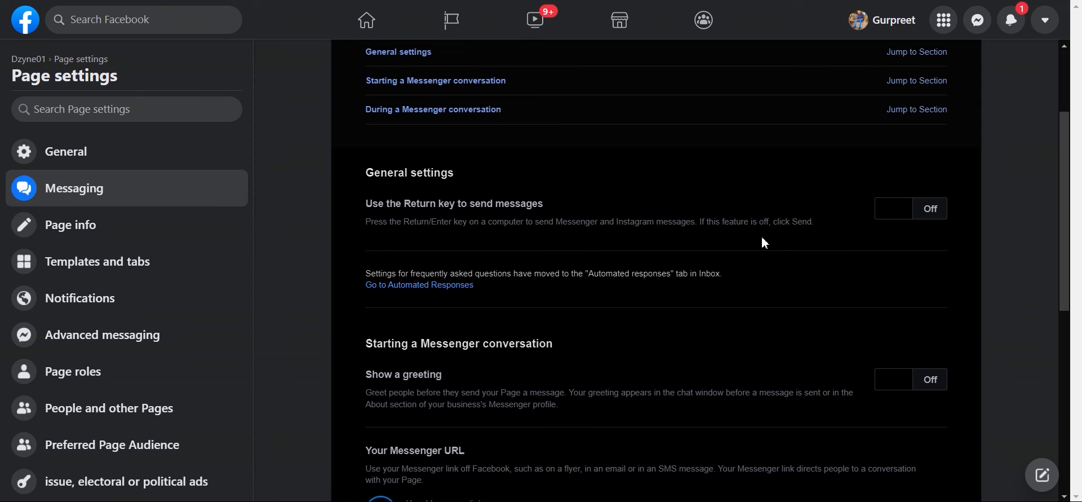
{"action": "left_click", "coordinate": [892, 216]}
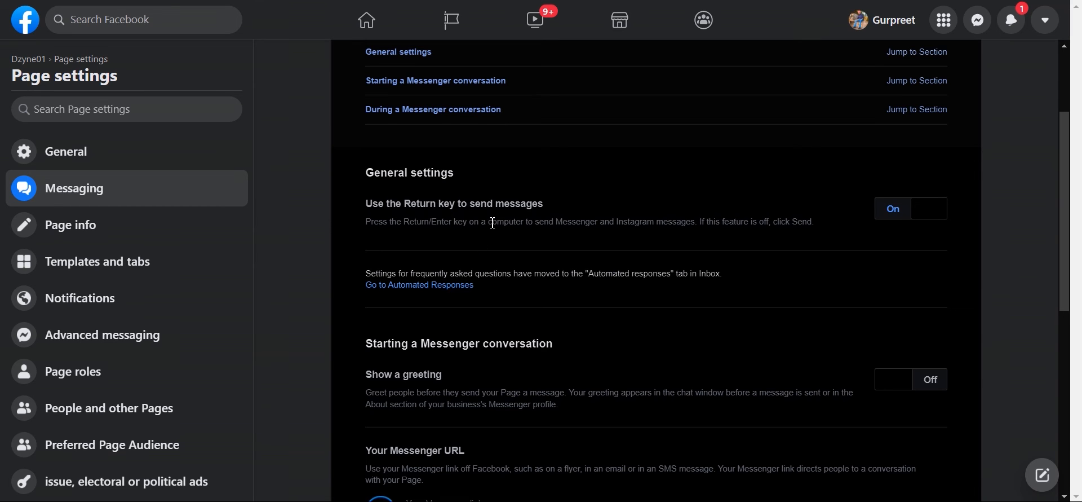
{"action": "scroll", "coordinate": [490, 221], "scroll_direction": "down", "scroll_amount": 1}
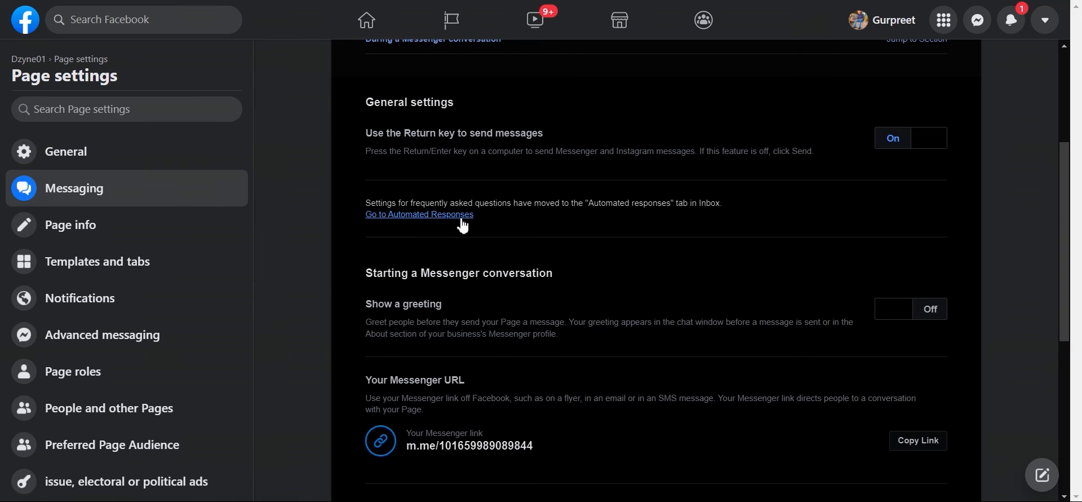
{"action": "scroll", "coordinate": [658, 269], "scroll_direction": "down", "scroll_amount": 1}
{"action": "scroll", "coordinate": [658, 269], "scroll_direction": "down", "scroll_amount": 2}
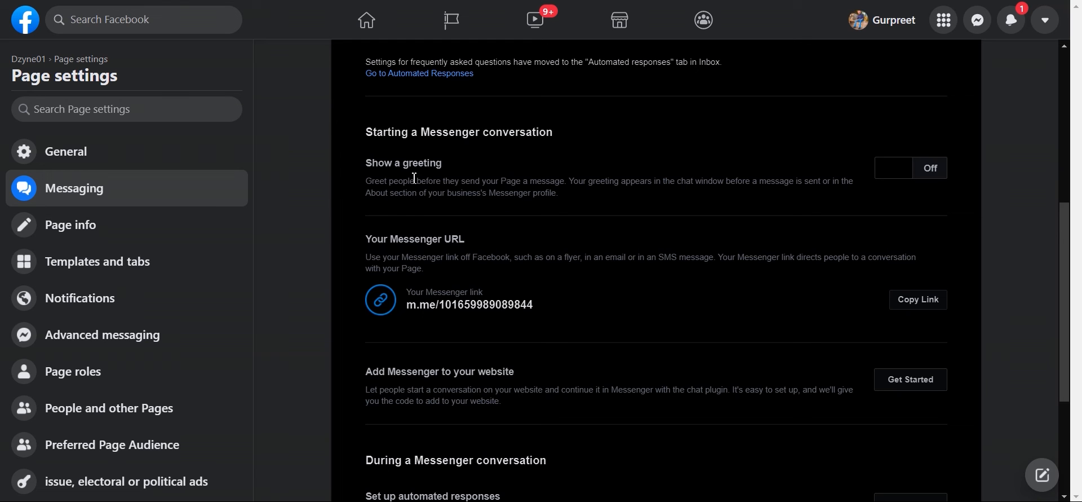
{"action": "scroll", "coordinate": [561, 217], "scroll_direction": "down", "scroll_amount": 3}
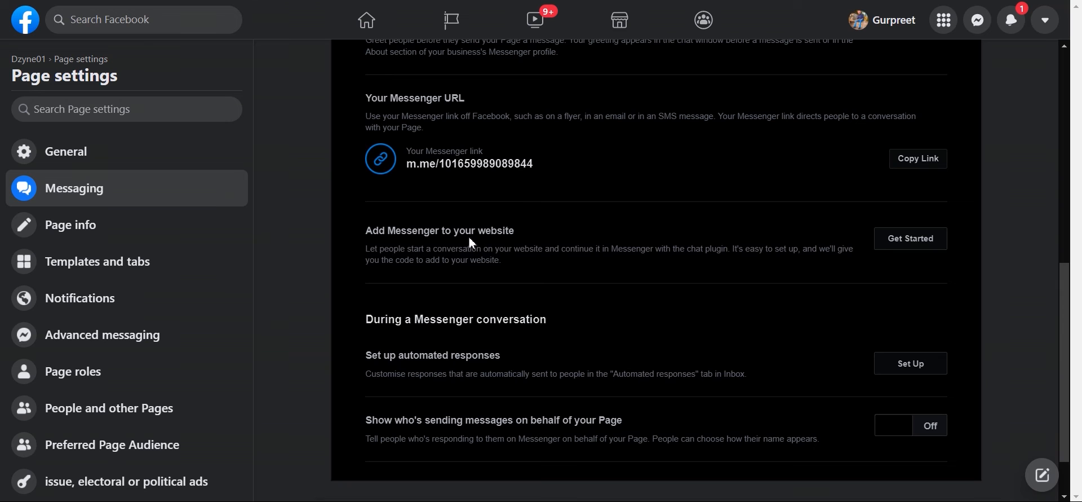
{"action": "scroll", "coordinate": [524, 243], "scroll_direction": "down", "scroll_amount": 2}
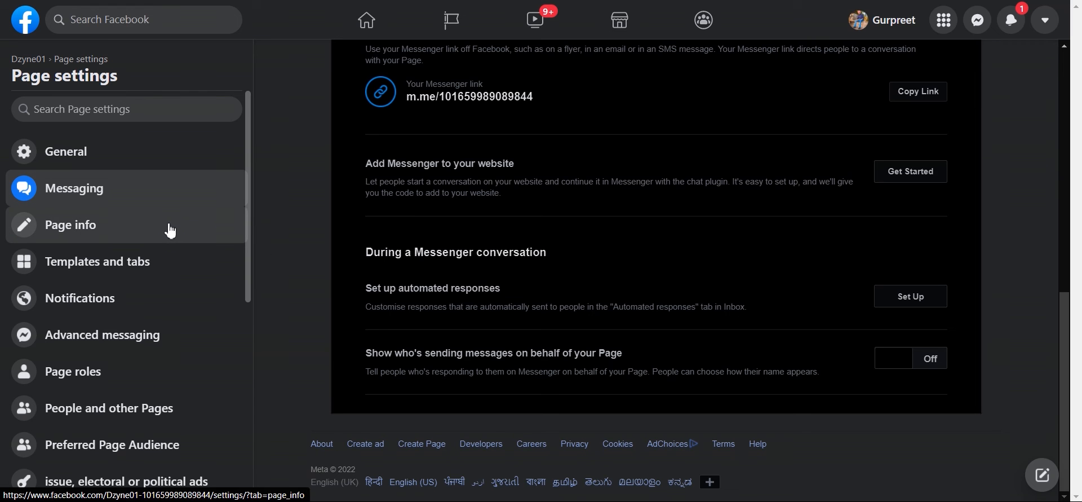
{"action": "left_click", "coordinate": [93, 224]}
{"action": "right_click", "coordinate": [641, 216]}
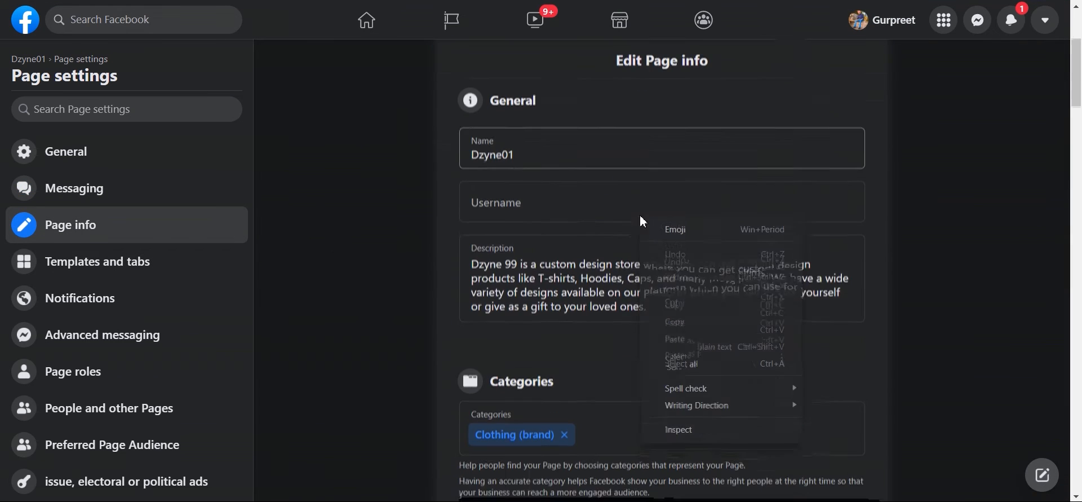
{"action": "left_click", "coordinate": [394, 227]}
{"action": "scroll", "coordinate": [634, 234], "scroll_direction": "down", "scroll_amount": 5}
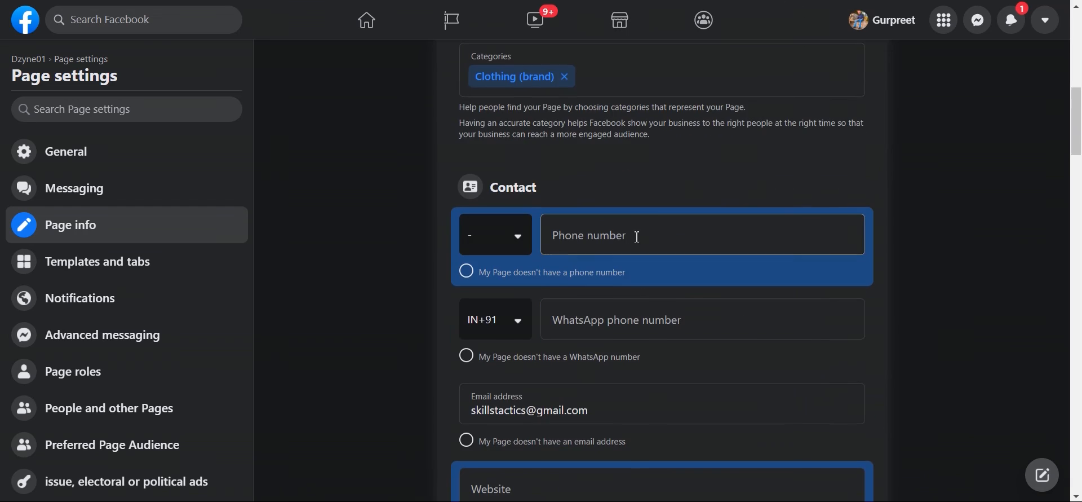
{"action": "scroll", "coordinate": [654, 217], "scroll_direction": "down", "scroll_amount": 3}
{"action": "scroll", "coordinate": [660, 219], "scroll_direction": "down", "scroll_amount": 12}
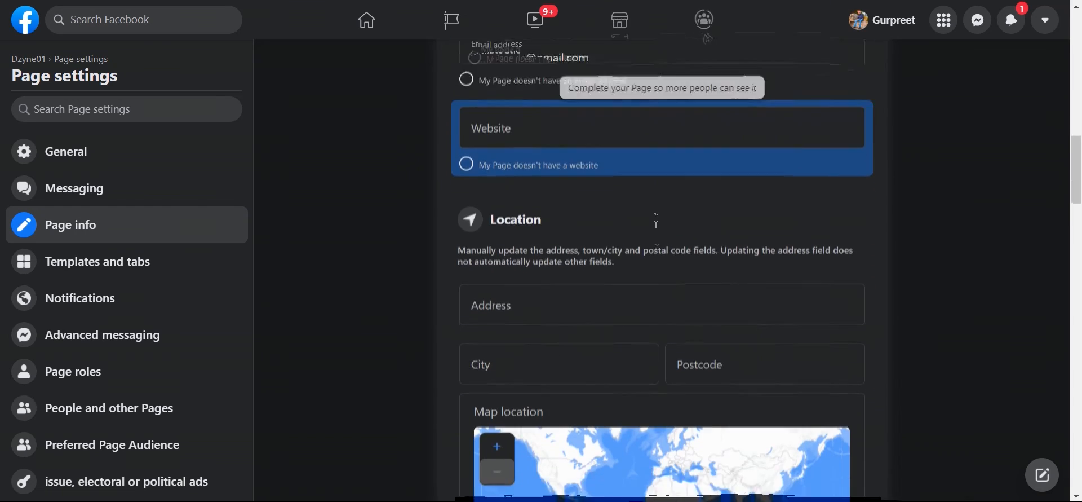
{"action": "scroll", "coordinate": [657, 216], "scroll_direction": "down", "scroll_amount": 15}
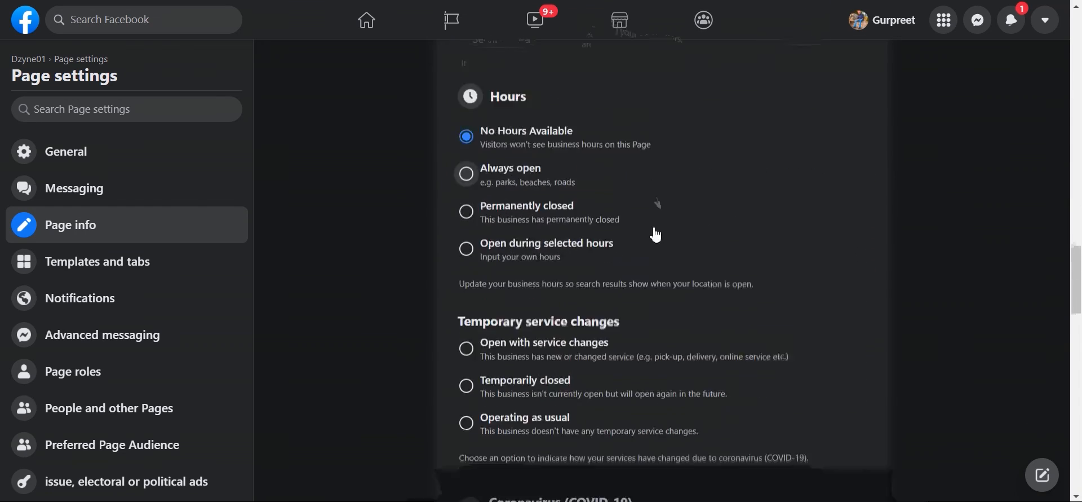
{"action": "scroll", "coordinate": [654, 234], "scroll_direction": "down", "scroll_amount": 12}
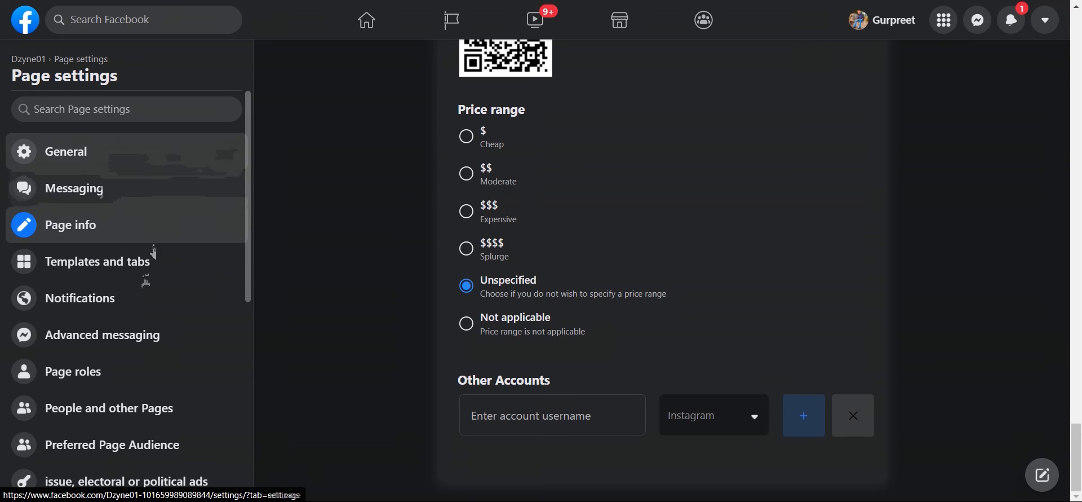
{"action": "left_click", "coordinate": [155, 274]}
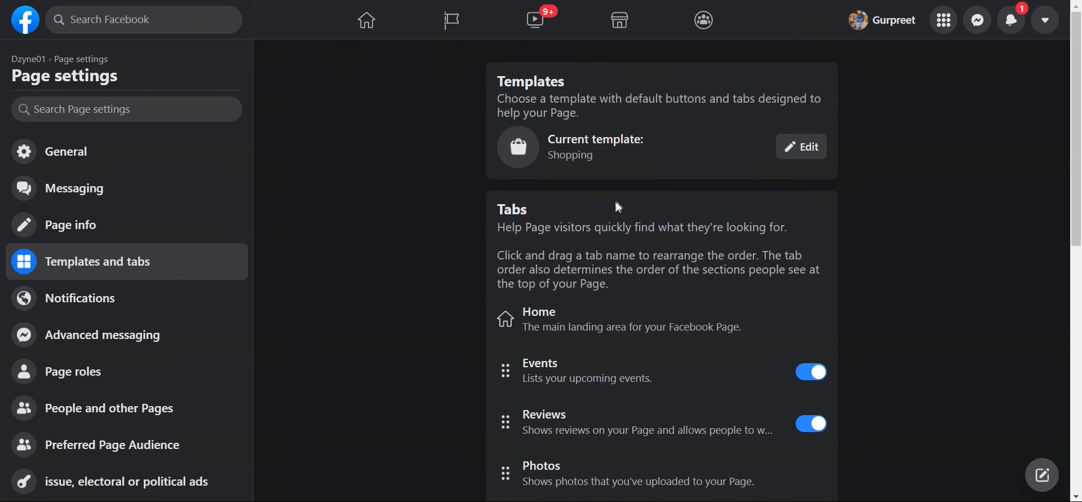
{"action": "scroll", "coordinate": [618, 205], "scroll_direction": "down", "scroll_amount": 4}
{"action": "scroll", "coordinate": [565, 179], "scroll_direction": "up", "scroll_amount": 1}
{"action": "scroll", "coordinate": [540, 185], "scroll_direction": "down", "scroll_amount": 1}
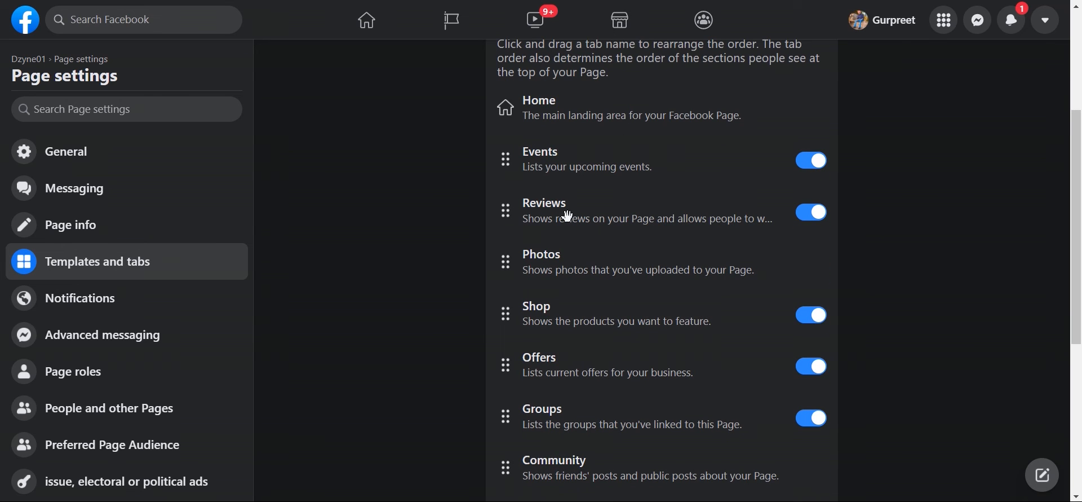
{"action": "scroll", "coordinate": [550, 257], "scroll_direction": "down", "scroll_amount": 2}
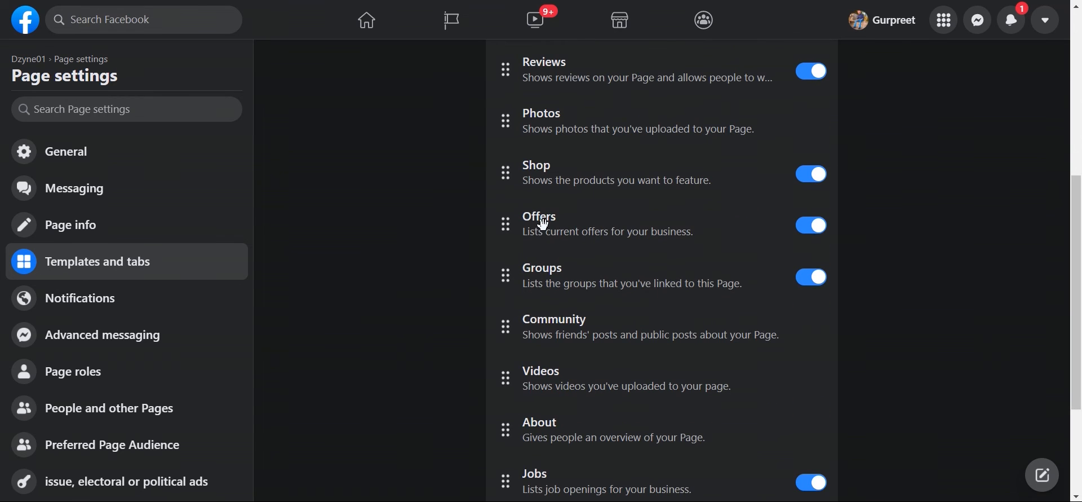
{"action": "scroll", "coordinate": [544, 242], "scroll_direction": "down", "scroll_amount": 1}
{"action": "scroll", "coordinate": [545, 277], "scroll_direction": "down", "scroll_amount": 1}
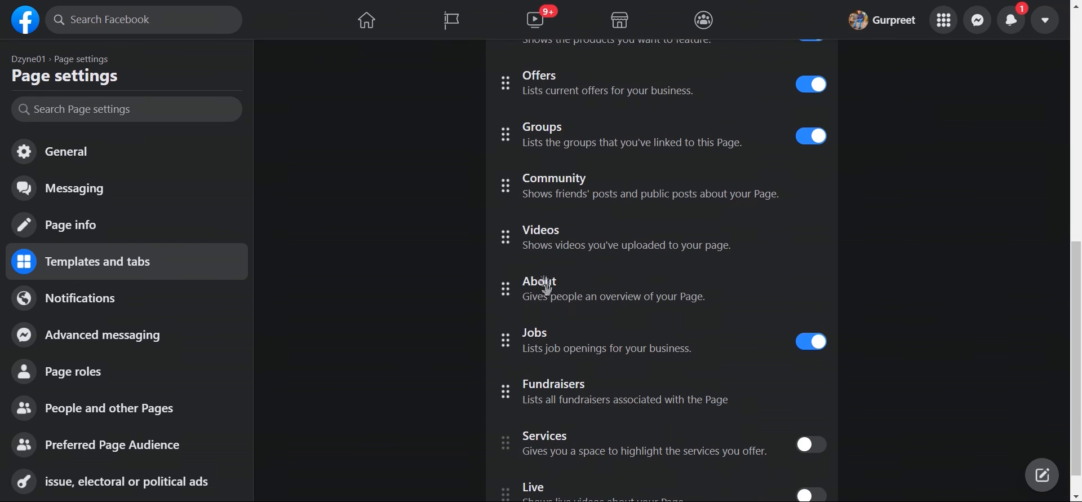
{"action": "scroll", "coordinate": [547, 305], "scroll_direction": "down", "scroll_amount": 1}
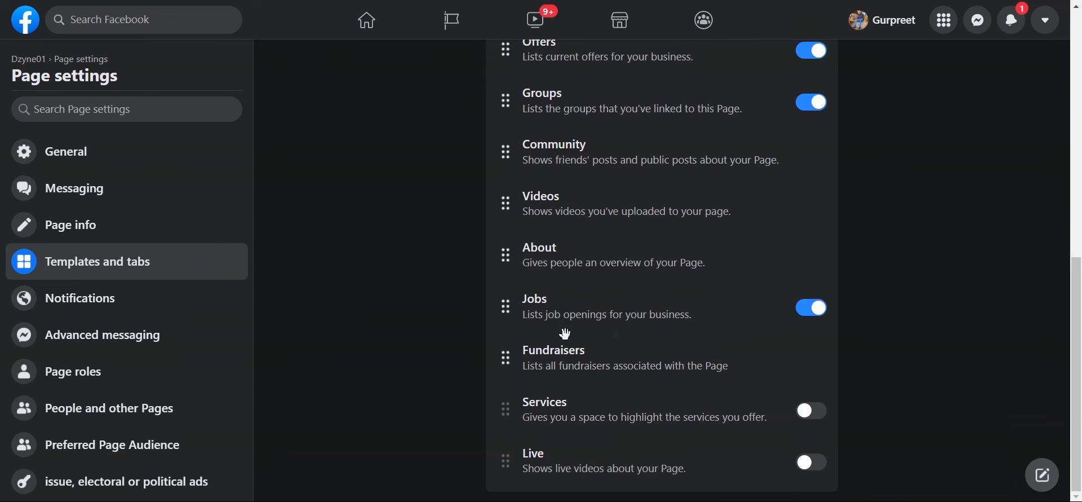
{"action": "scroll", "coordinate": [705, 320], "scroll_direction": "up", "scroll_amount": 2}
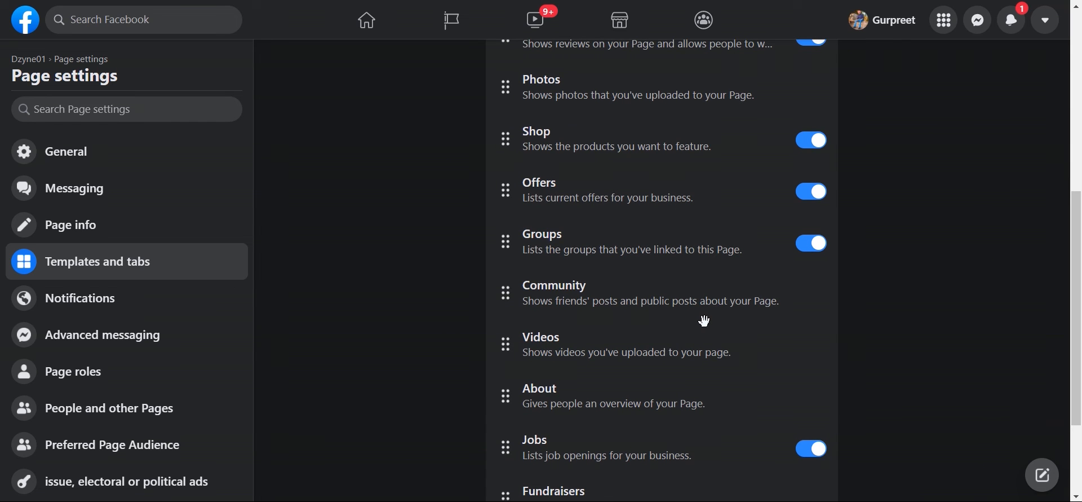
{"action": "scroll", "coordinate": [702, 317], "scroll_direction": "up", "scroll_amount": 5}
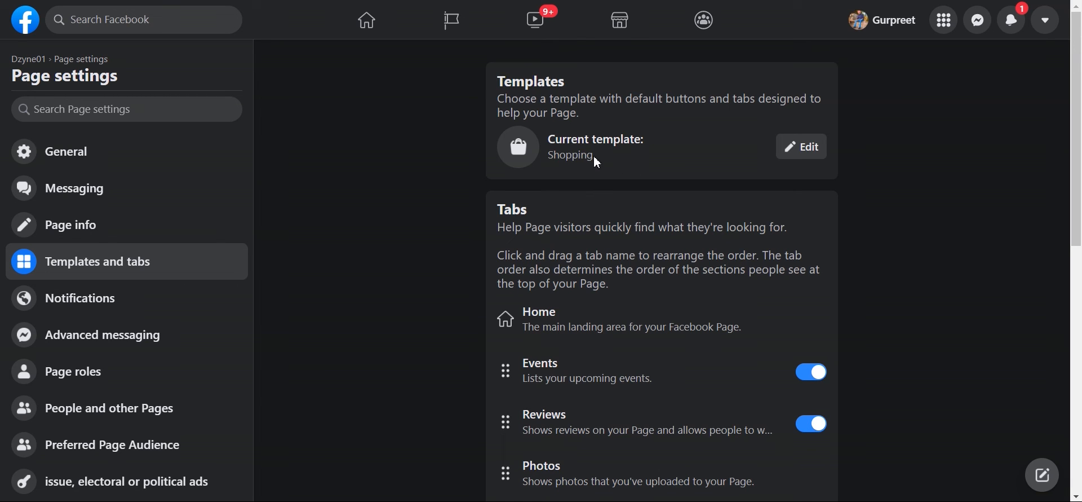
Step: Browse the Page templates list from Shopping through Business, Venues, Video Page and Standard
{"action": "left_click", "coordinate": [814, 147]}
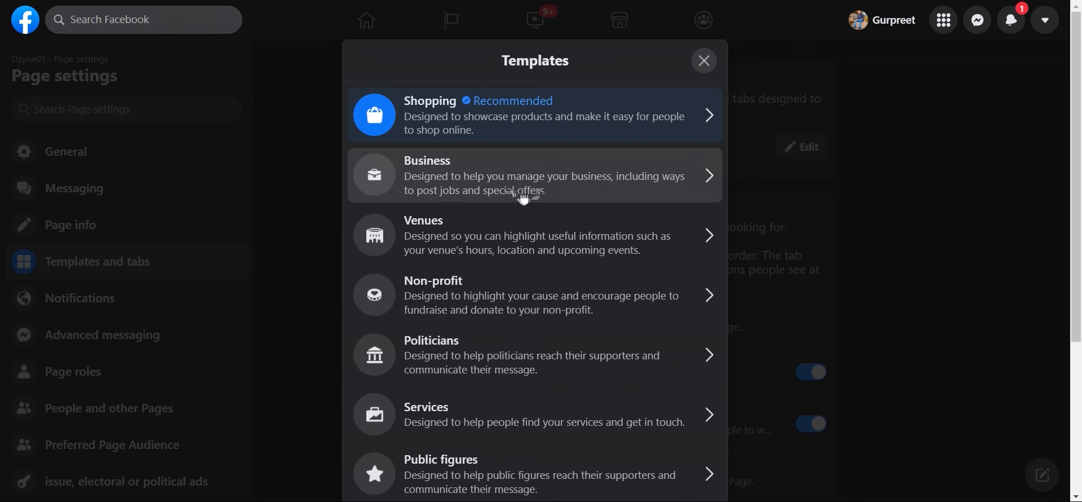
{"action": "scroll", "coordinate": [488, 195], "scroll_direction": "down", "scroll_amount": 3}
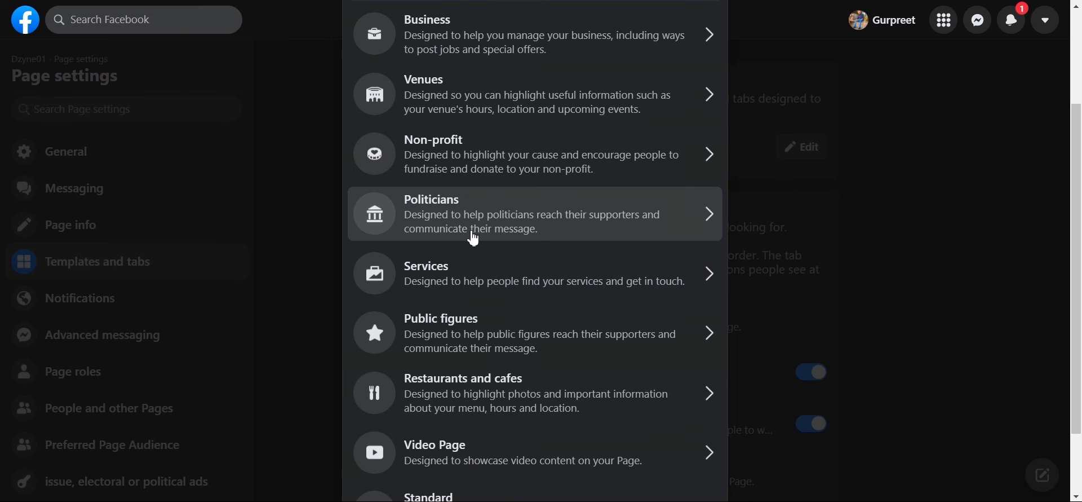
{"action": "scroll", "coordinate": [472, 243], "scroll_direction": "down", "scroll_amount": 1}
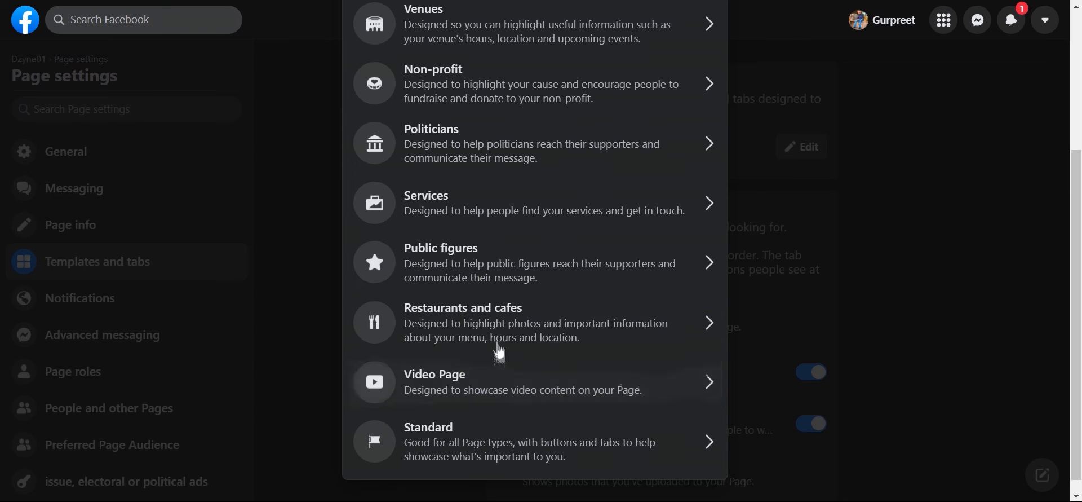
{"action": "scroll", "coordinate": [496, 345], "scroll_direction": "up", "scroll_amount": 3}
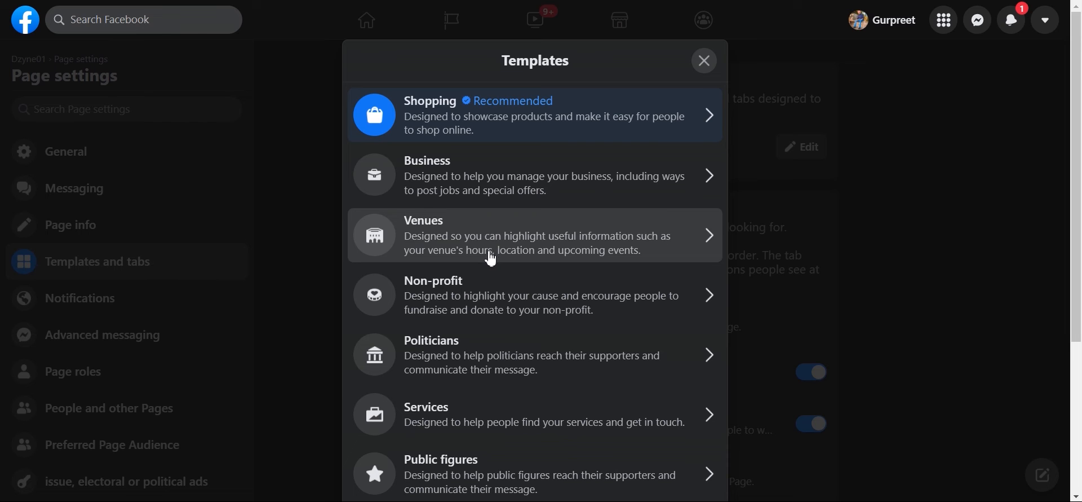
Step: Preview the Shopping template's Reviews, Events, Photos, Shop and More tabs, then close it
{"action": "left_click", "coordinate": [539, 129]}
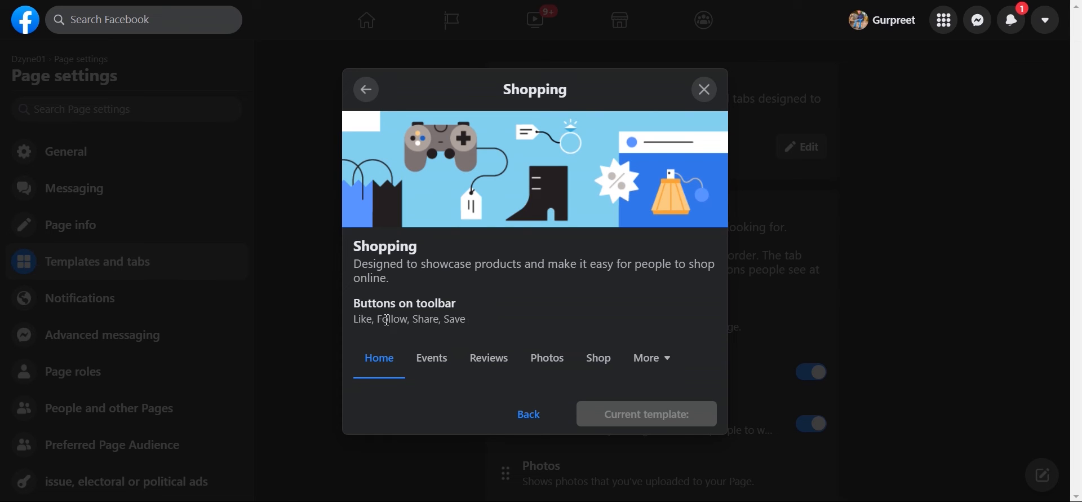
{"action": "left_click", "coordinate": [494, 366]}
{"action": "left_click", "coordinate": [428, 364]}
{"action": "left_click", "coordinate": [510, 361]}
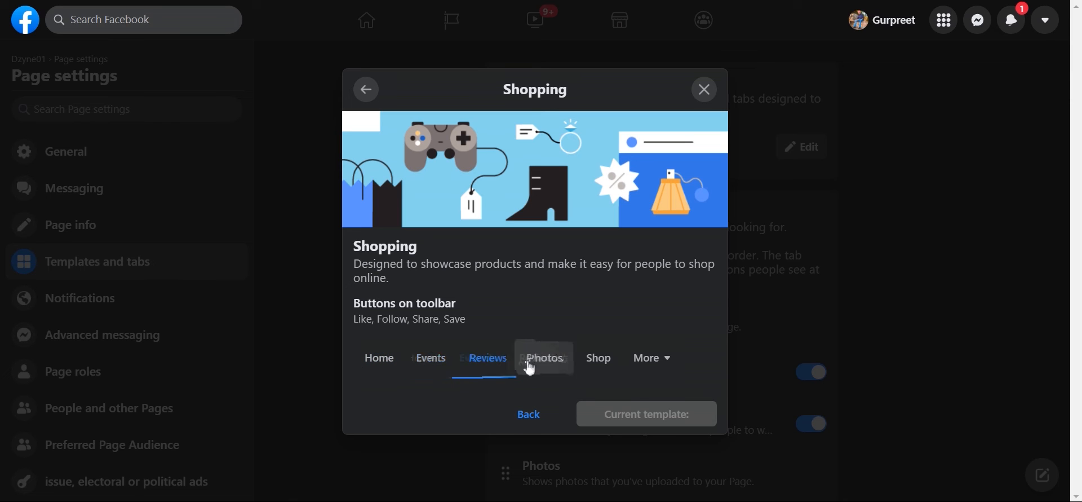
{"action": "left_click", "coordinate": [533, 369]}
{"action": "left_click", "coordinate": [599, 363]}
{"action": "left_click", "coordinate": [643, 364]}
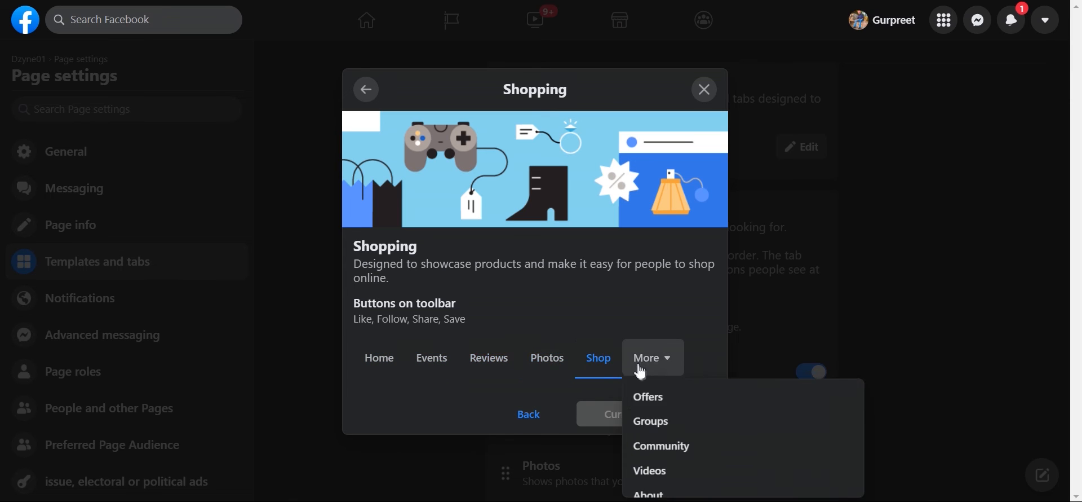
{"action": "left_click", "coordinate": [610, 300]}
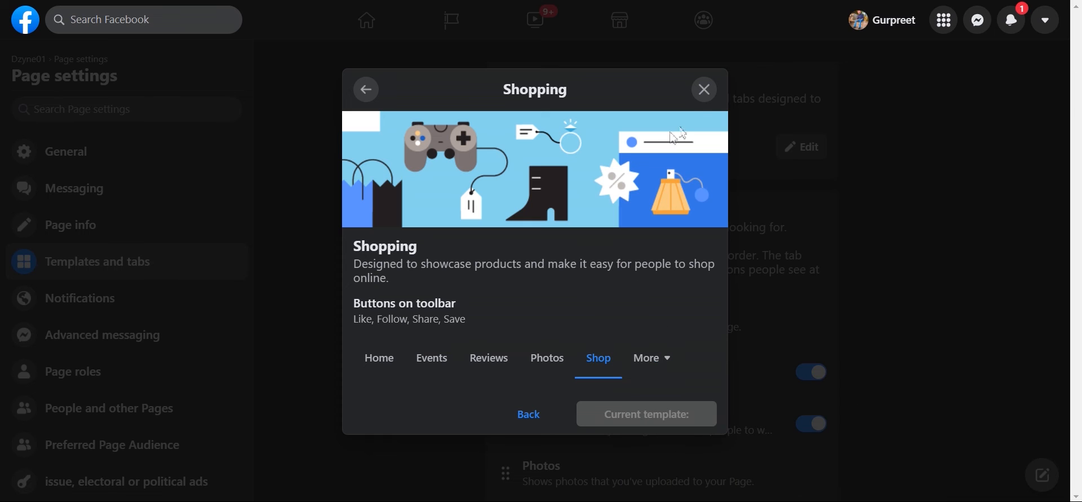
{"action": "left_click", "coordinate": [705, 90]}
Step: Switch off the Events tab for the Page
{"action": "scroll", "coordinate": [722, 309], "scroll_direction": "down", "scroll_amount": 1}
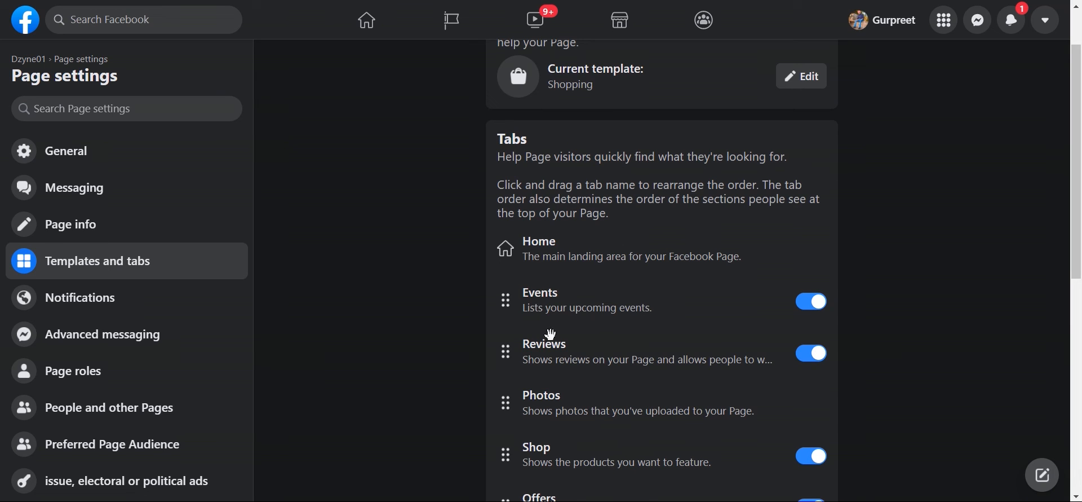
{"action": "left_click", "coordinate": [809, 307]}
{"action": "scroll", "coordinate": [773, 306], "scroll_direction": "down", "scroll_amount": 1}
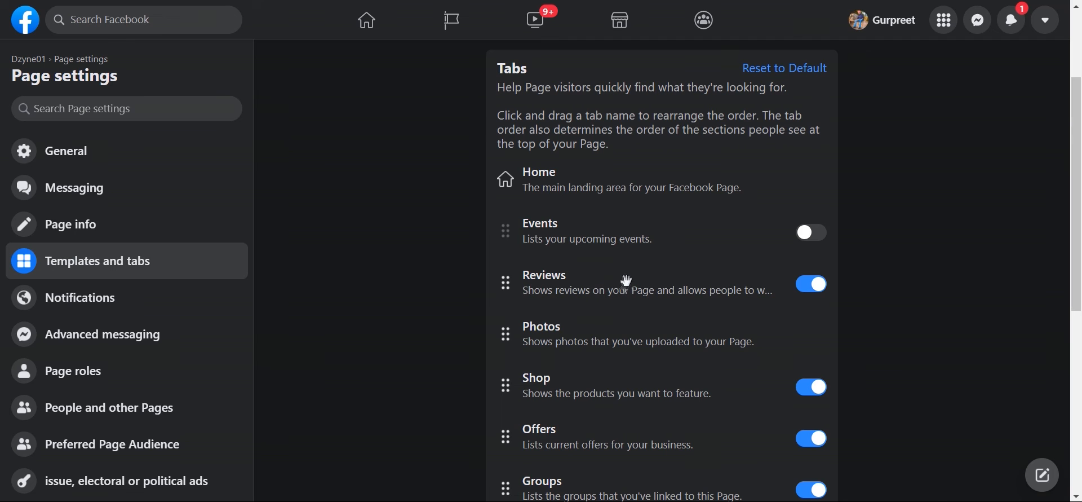
Step: Drag the Shop tab above Photos in the Tabs list
{"action": "scroll", "coordinate": [652, 322], "scroll_direction": "down", "scroll_amount": 1}
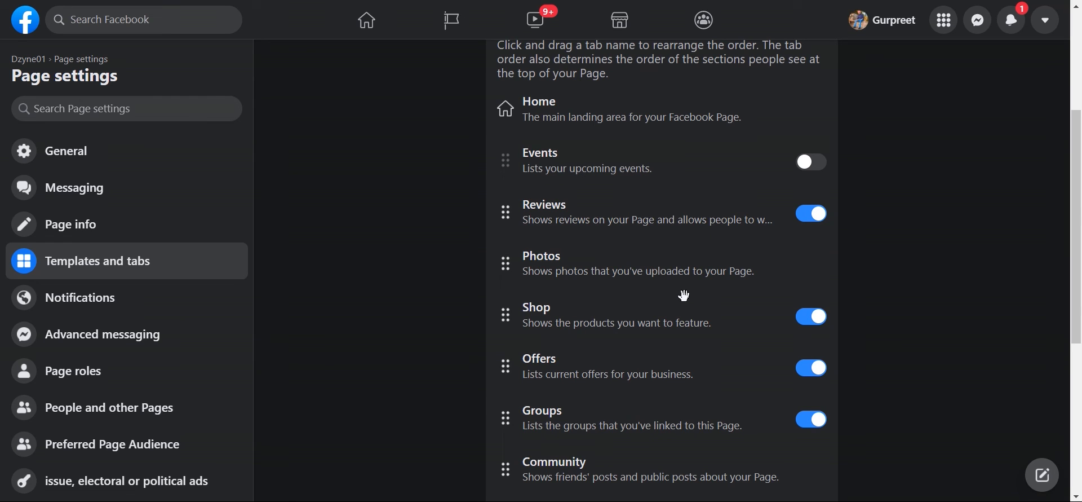
{"action": "left_click_drag", "start_coordinate": [648, 289], "coordinate": [594, 277]}
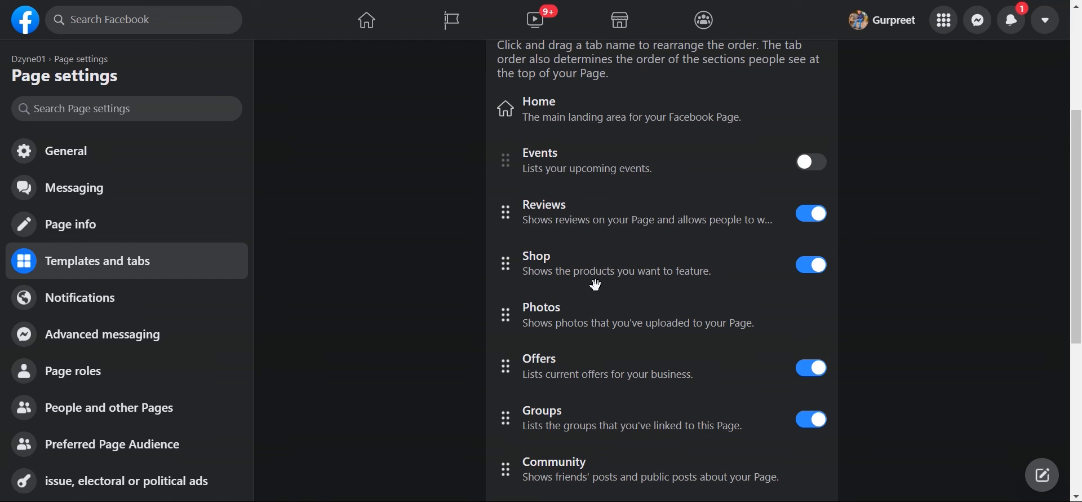
{"action": "scroll", "coordinate": [597, 288], "scroll_direction": "down", "scroll_amount": 1}
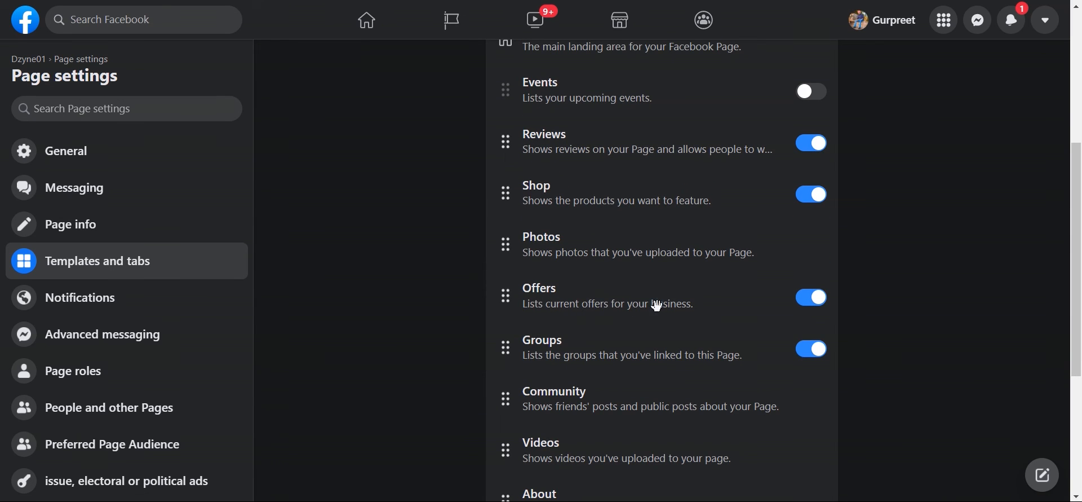
{"action": "scroll", "coordinate": [652, 307], "scroll_direction": "down", "scroll_amount": 1}
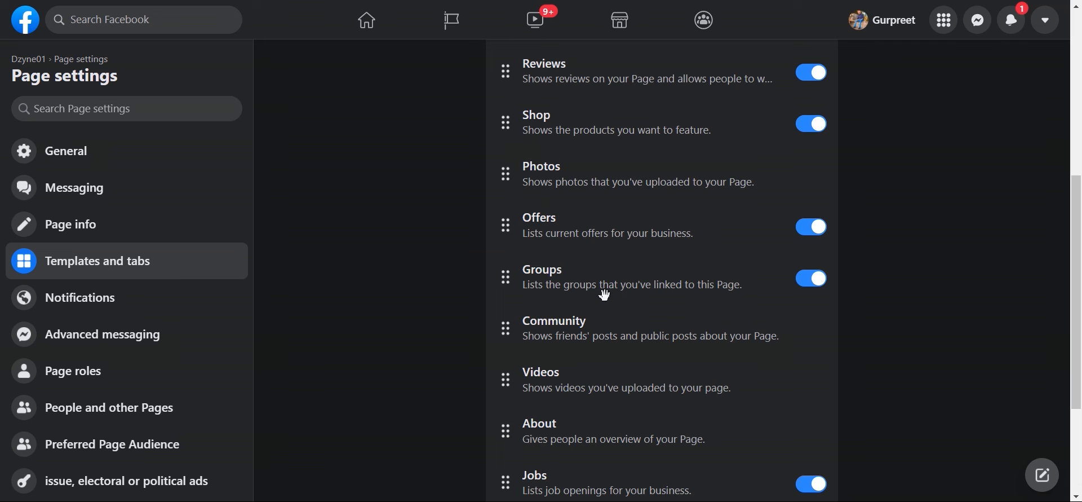
{"action": "scroll", "coordinate": [602, 295], "scroll_direction": "down", "scroll_amount": 2}
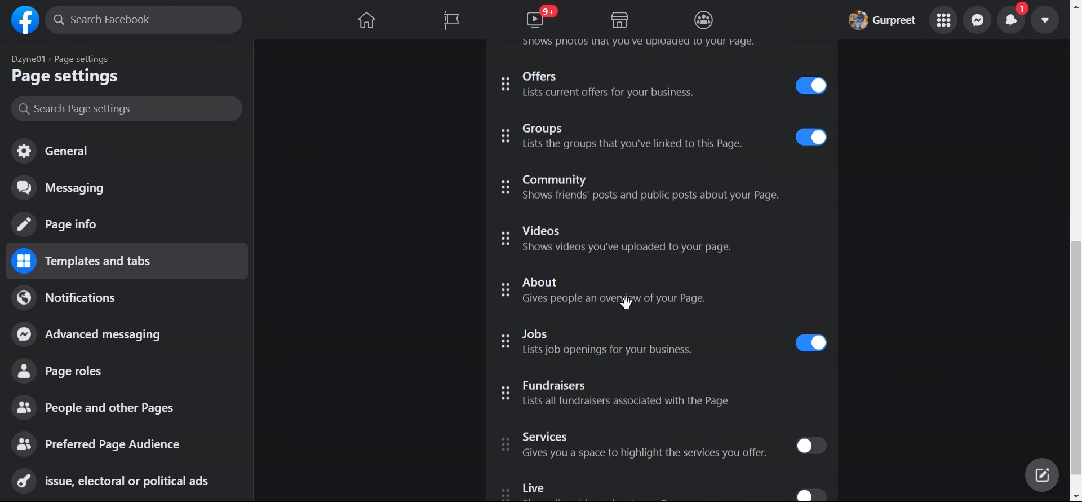
{"action": "scroll", "coordinate": [626, 305], "scroll_direction": "down", "scroll_amount": 1}
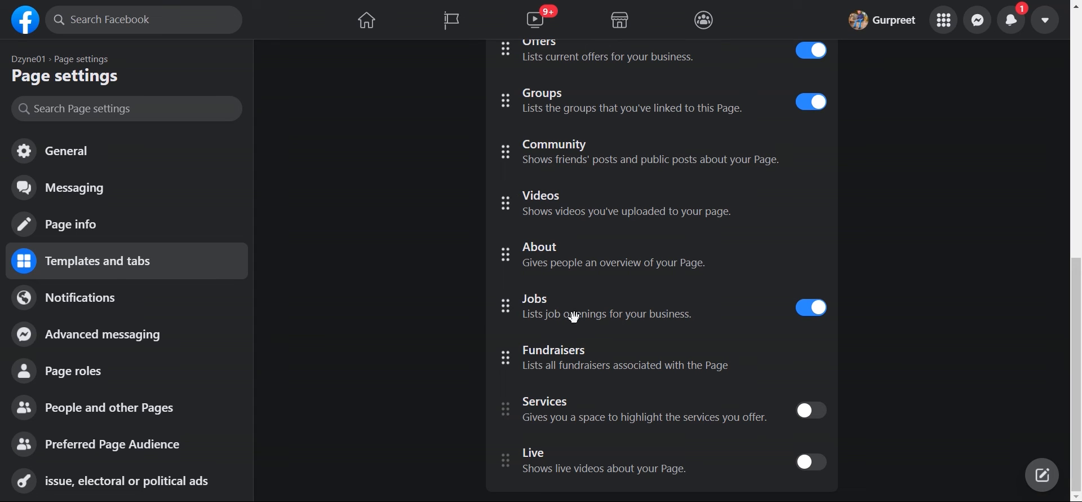
Step: Switch off the Jobs tab for the Page
{"action": "left_click", "coordinate": [810, 319]}
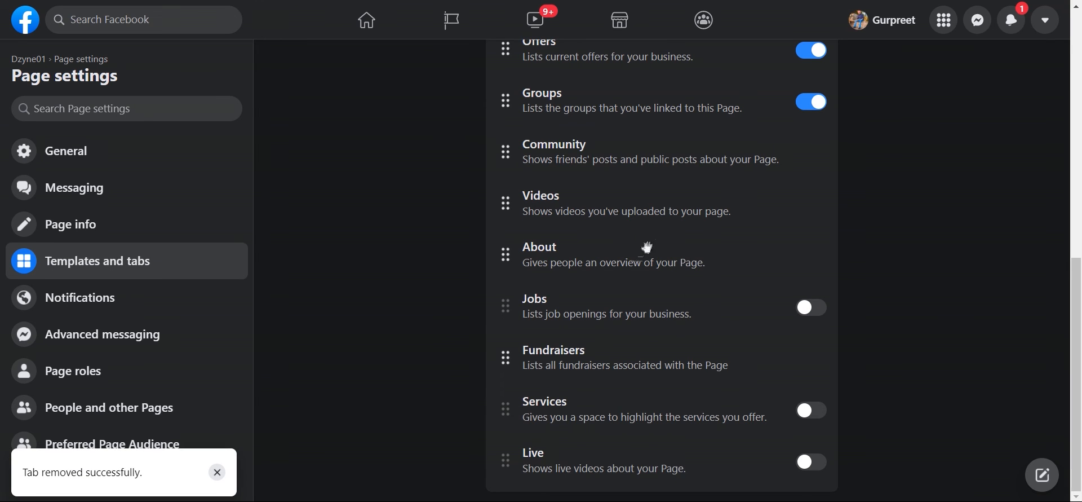
{"action": "scroll", "coordinate": [638, 259], "scroll_direction": "up", "scroll_amount": 4}
{"action": "scroll", "coordinate": [606, 228], "scroll_direction": "up", "scroll_amount": 3}
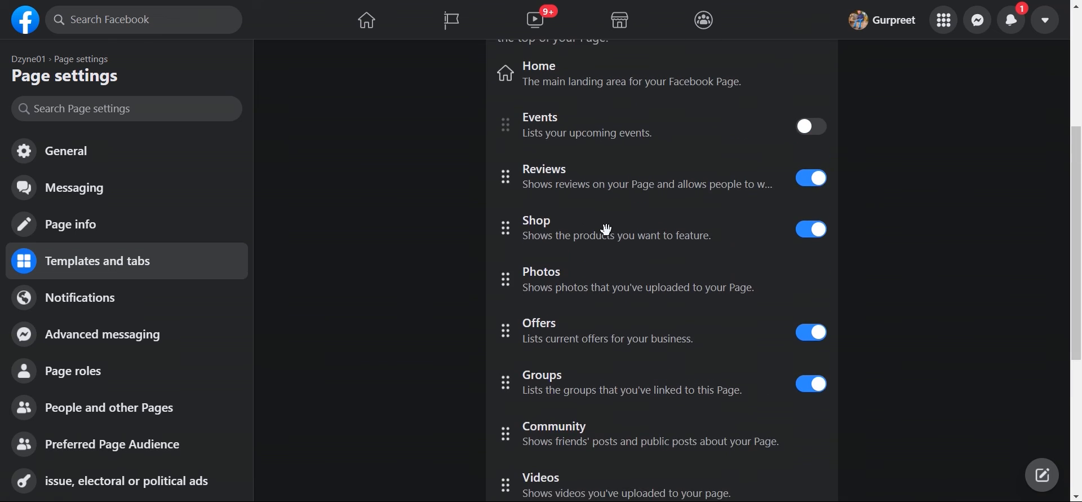
Step: Reorder the tabs to Home, Photos, Shop, Offers, Reviews, with Events below them
{"action": "left_click_drag", "start_coordinate": [585, 356], "coordinate": [587, 197]}
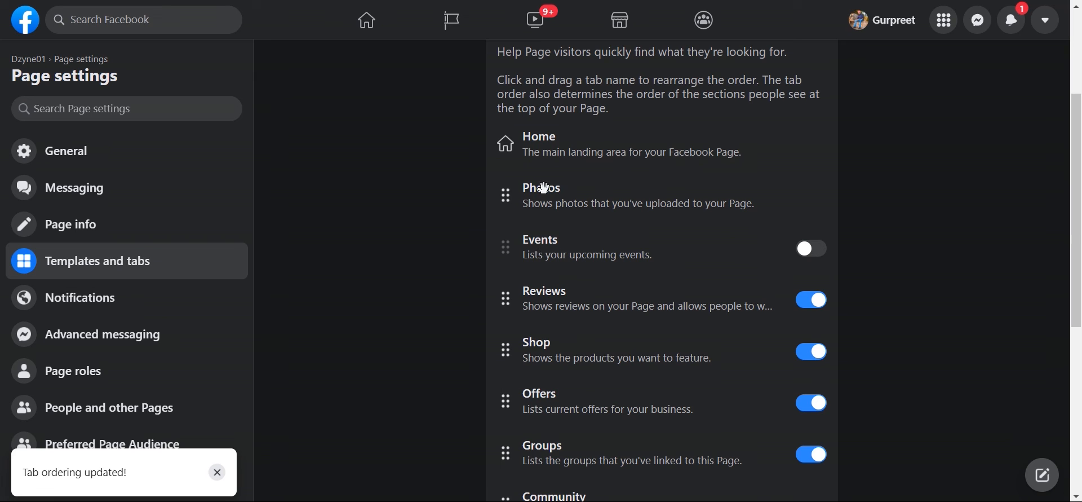
{"action": "left_click_drag", "start_coordinate": [562, 352], "coordinate": [586, 253]}
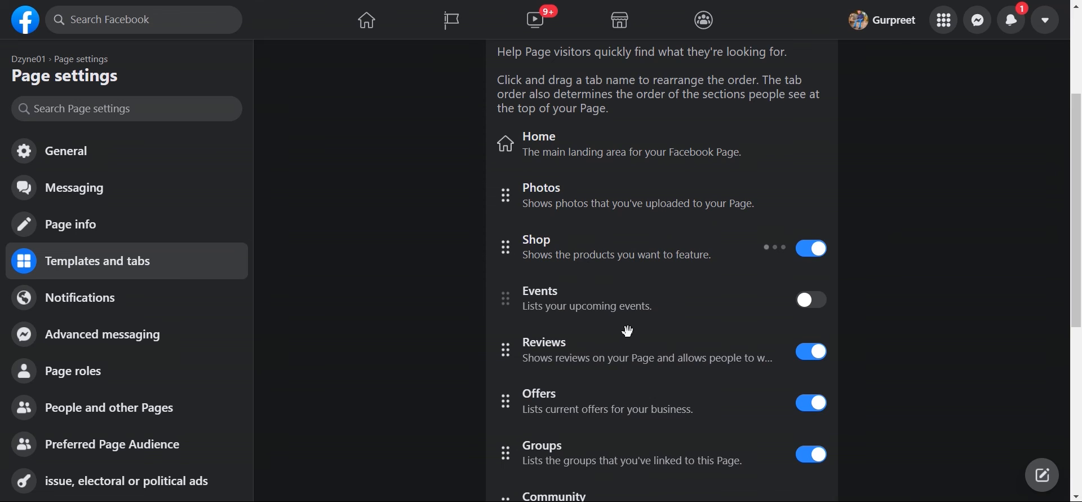
{"action": "scroll", "coordinate": [623, 333], "scroll_direction": "down", "scroll_amount": 1}
{"action": "left_click_drag", "start_coordinate": [630, 333], "coordinate": [619, 214]}
{"action": "scroll", "coordinate": [617, 389], "scroll_direction": "down", "scroll_amount": 1}
{"action": "left_click_drag", "start_coordinate": [609, 279], "coordinate": [608, 194]}
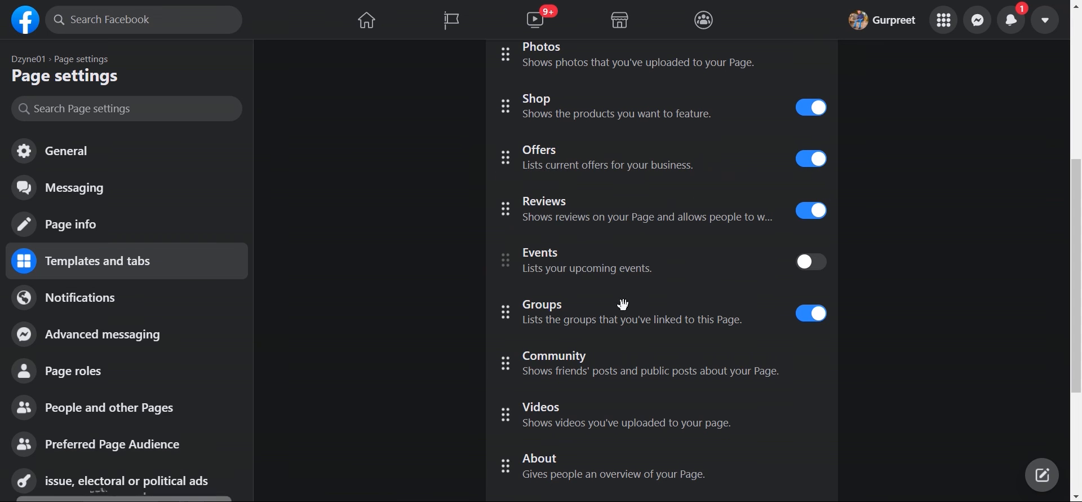
{"action": "scroll", "coordinate": [603, 299], "scroll_direction": "down", "scroll_amount": 4}
{"action": "scroll", "coordinate": [607, 315], "scroll_direction": "up", "scroll_amount": 9}
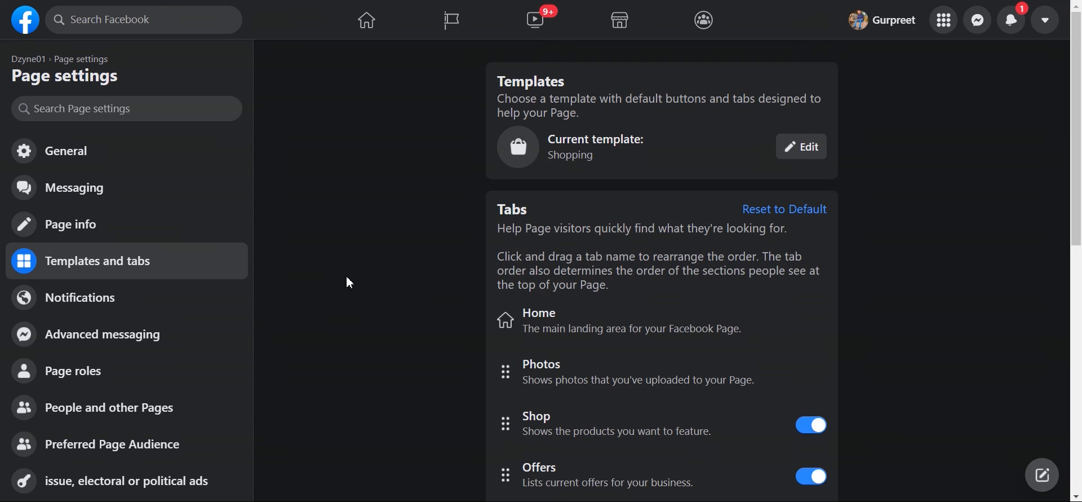
Step: In Notifications, try one scheduled daily notification, then revert to real-time notifications
{"action": "left_click", "coordinate": [99, 305]}
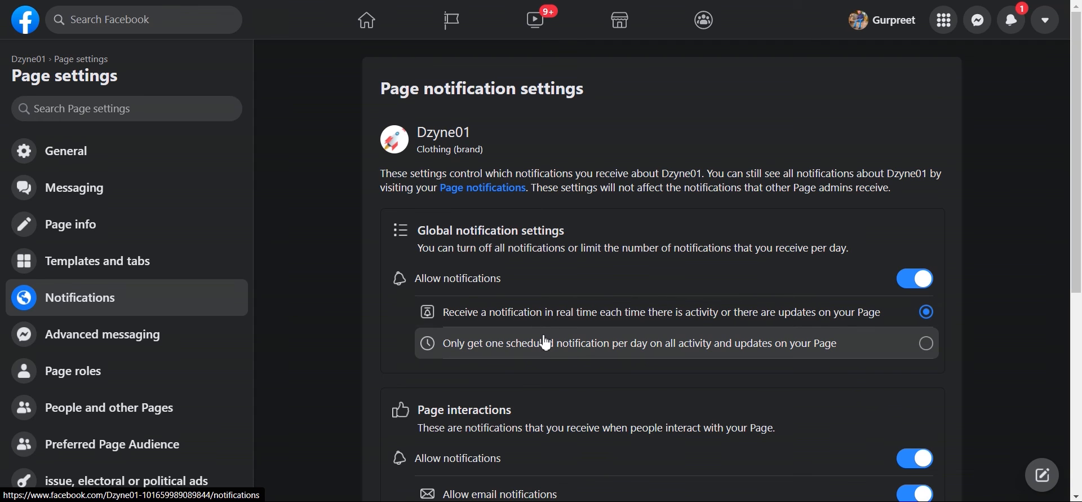
{"action": "left_click", "coordinate": [574, 354]}
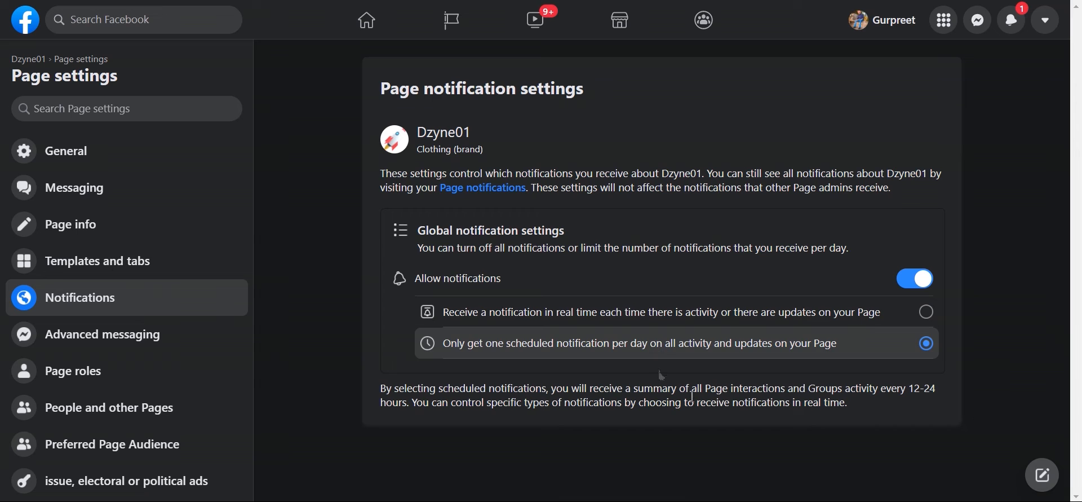
{"action": "left_click", "coordinate": [665, 319]}
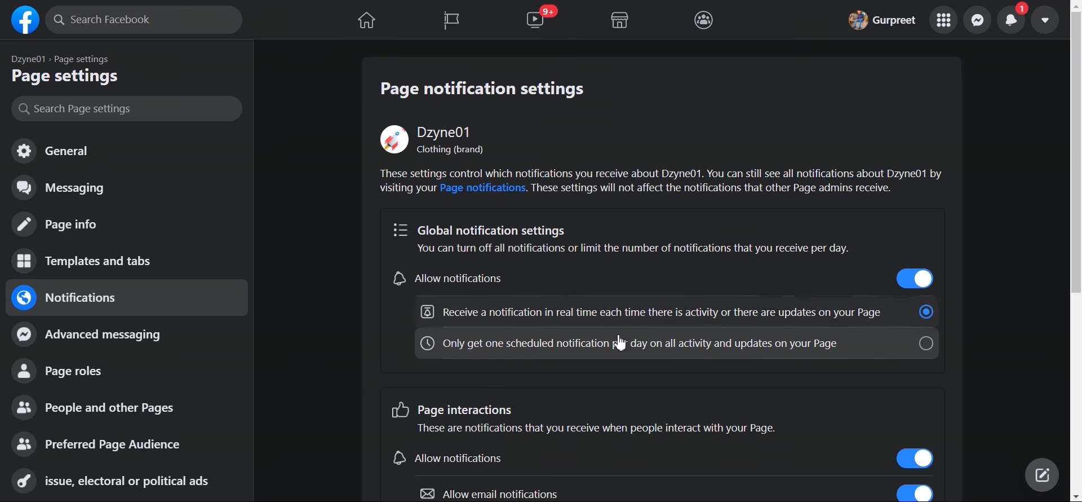
{"action": "scroll", "coordinate": [625, 341], "scroll_direction": "down", "scroll_amount": 2}
{"action": "scroll", "coordinate": [626, 327], "scroll_direction": "down", "scroll_amount": 2}
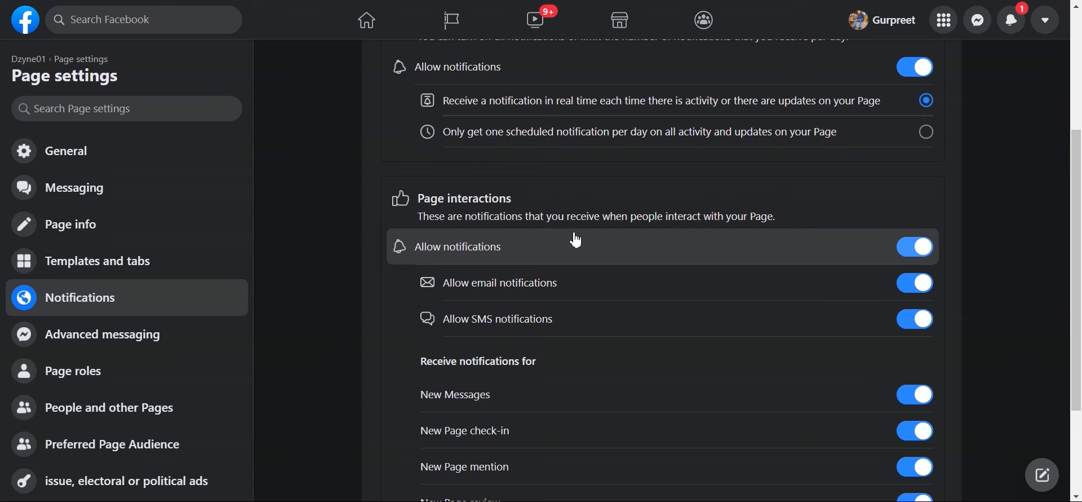
Step: Expand all notification types and switch off New Subscribers to events
{"action": "scroll", "coordinate": [648, 241], "scroll_direction": "down", "scroll_amount": 1}
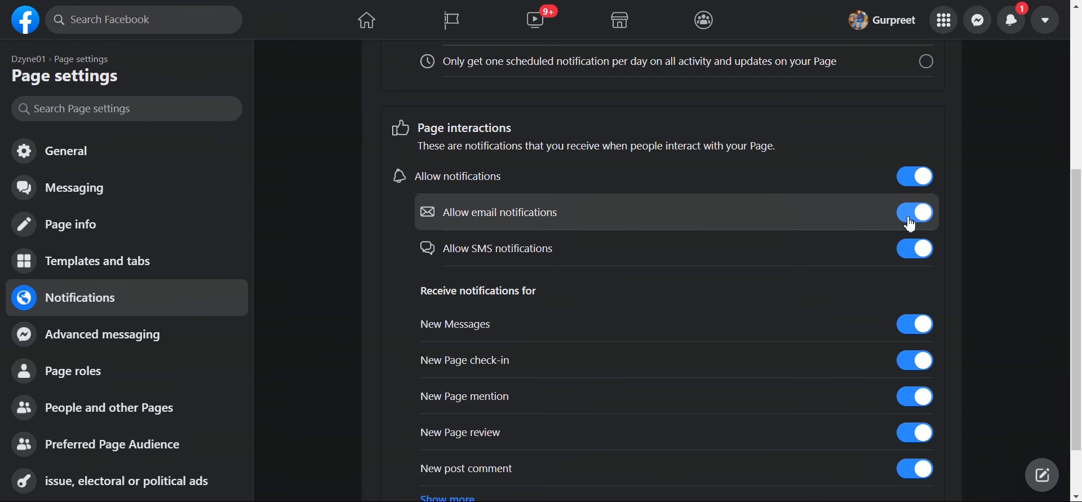
{"action": "scroll", "coordinate": [817, 234], "scroll_direction": "down", "scroll_amount": 1}
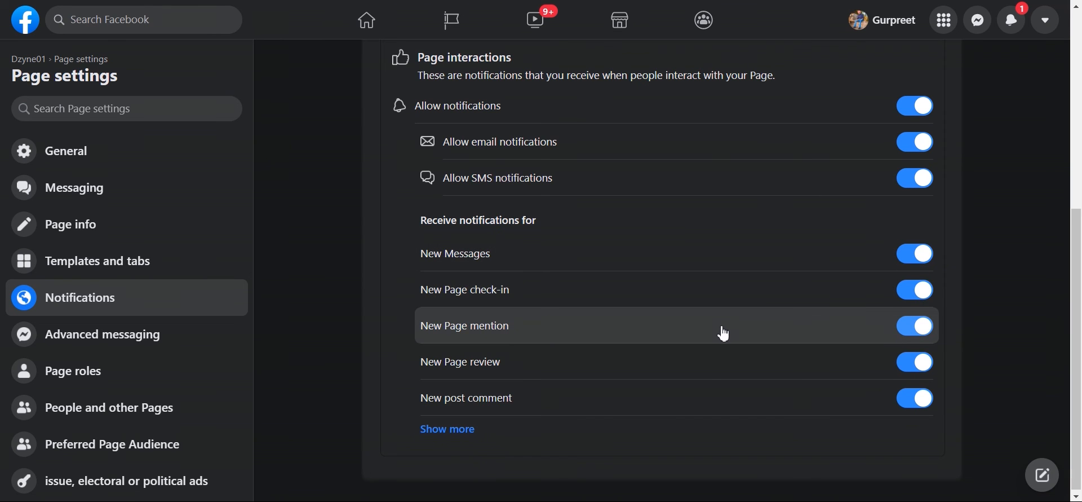
{"action": "scroll", "coordinate": [669, 300], "scroll_direction": "up", "scroll_amount": 2}
{"action": "scroll", "coordinate": [670, 299], "scroll_direction": "down", "scroll_amount": 2}
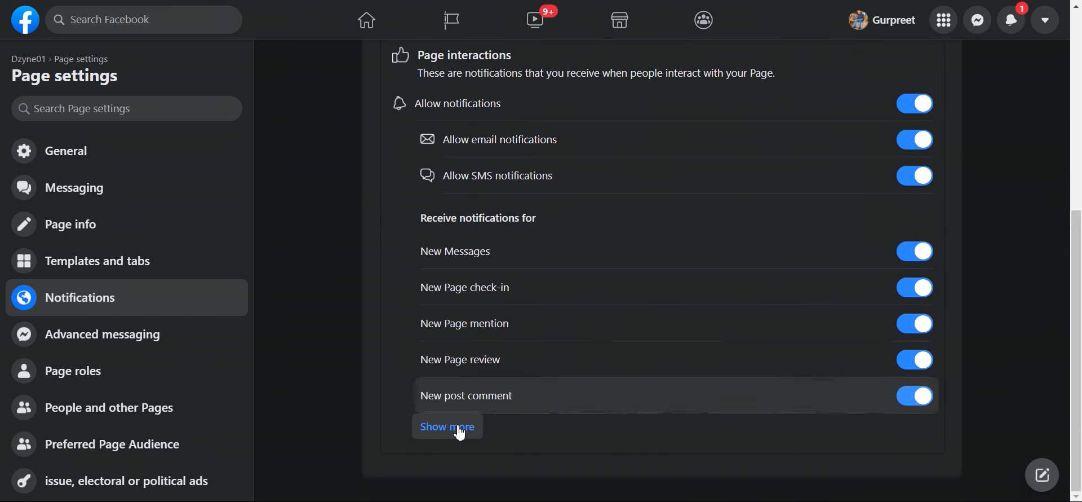
{"action": "left_click", "coordinate": [459, 429]}
{"action": "scroll", "coordinate": [733, 349], "scroll_direction": "down", "scroll_amount": 4}
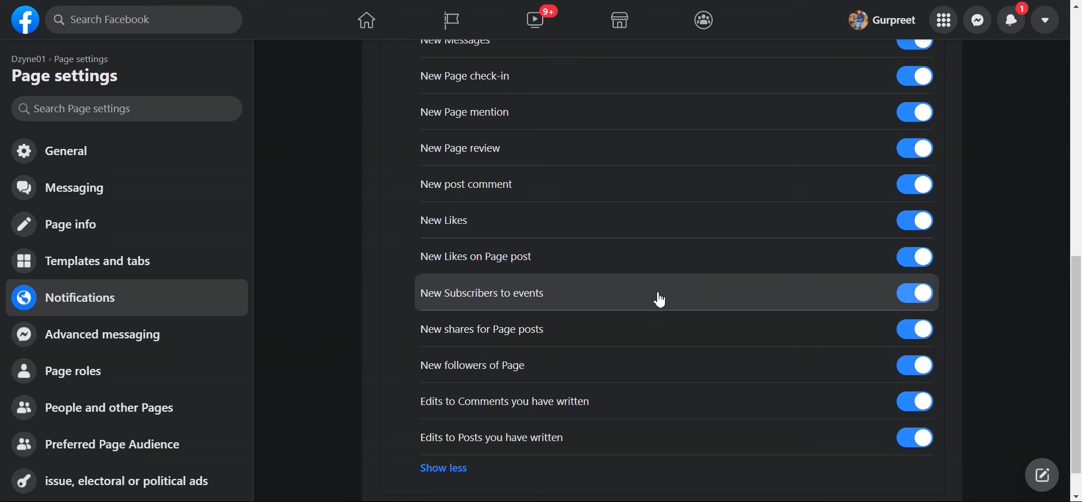
{"action": "left_click", "coordinate": [909, 295]}
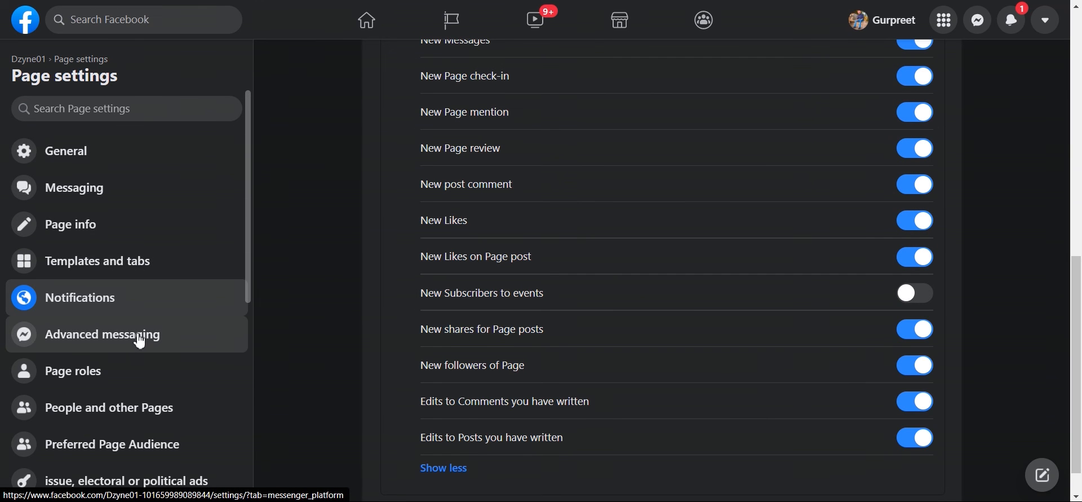
Step: Look through Advanced messaging's general settings, requested features and high-volume messages sections
{"action": "left_click", "coordinate": [140, 340]}
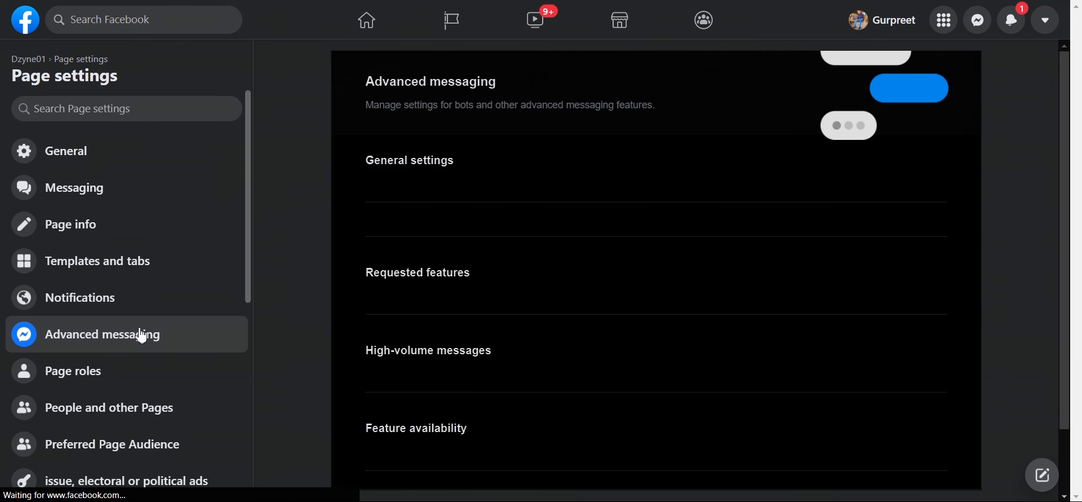
{"action": "scroll", "coordinate": [600, 294], "scroll_direction": "down", "scroll_amount": 6}
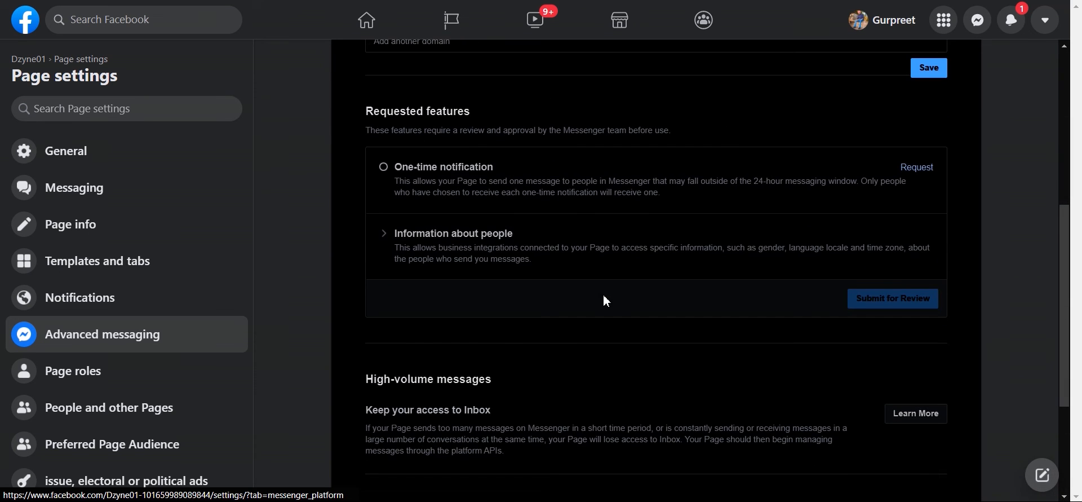
{"action": "scroll", "coordinate": [606, 300], "scroll_direction": "up", "scroll_amount": 6}
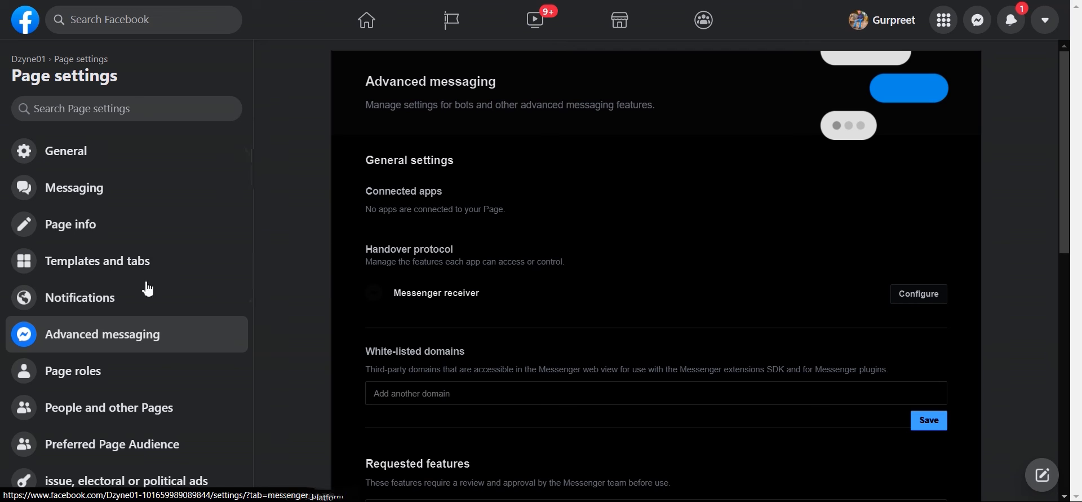
{"action": "scroll", "coordinate": [145, 285], "scroll_direction": "down", "scroll_amount": 4}
{"action": "left_click", "coordinate": [123, 174]}
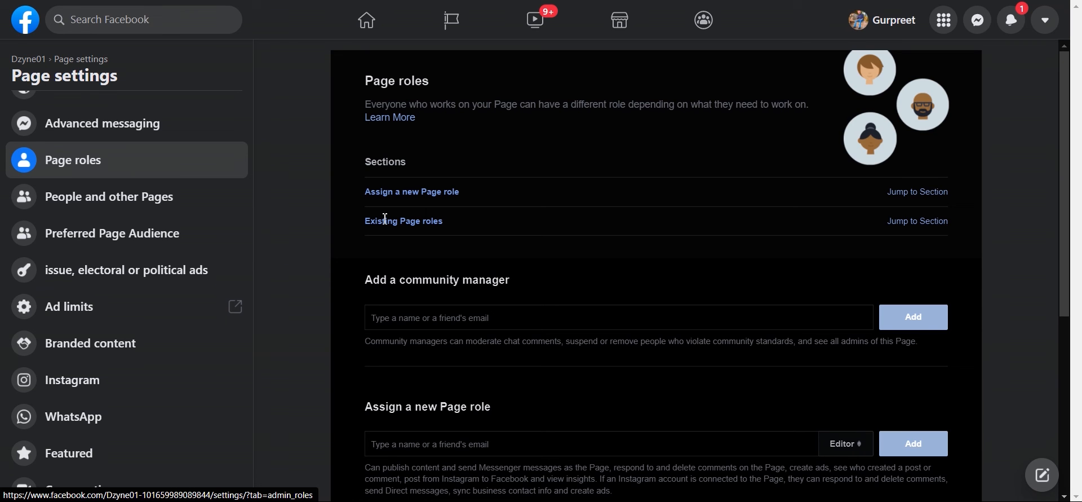
Step: Scroll to Existing Page roles and select the single Admin's name and role
{"action": "scroll", "coordinate": [536, 210], "scroll_direction": "down", "scroll_amount": 5}
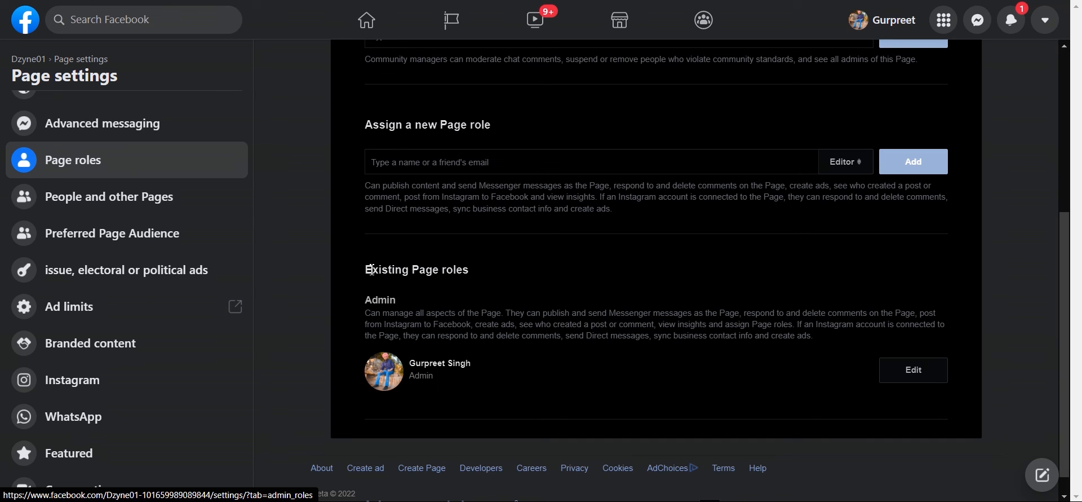
{"action": "double_click", "coordinate": [370, 299]}
{"action": "left_click_drag", "start_coordinate": [408, 362], "coordinate": [475, 372]}
{"action": "scroll", "coordinate": [587, 375], "scroll_direction": "up", "scroll_amount": 3}
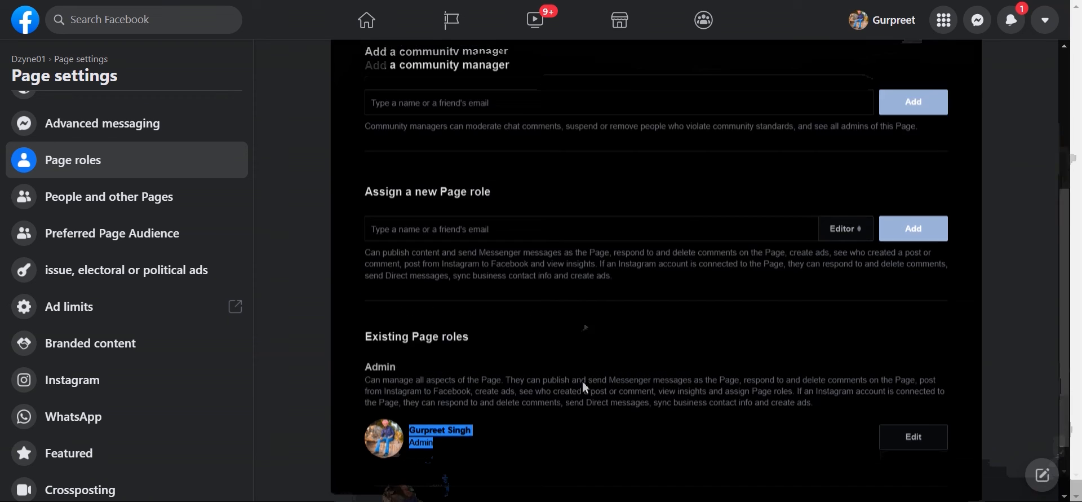
{"action": "scroll", "coordinate": [586, 375], "scroll_direction": "up", "scroll_amount": 3}
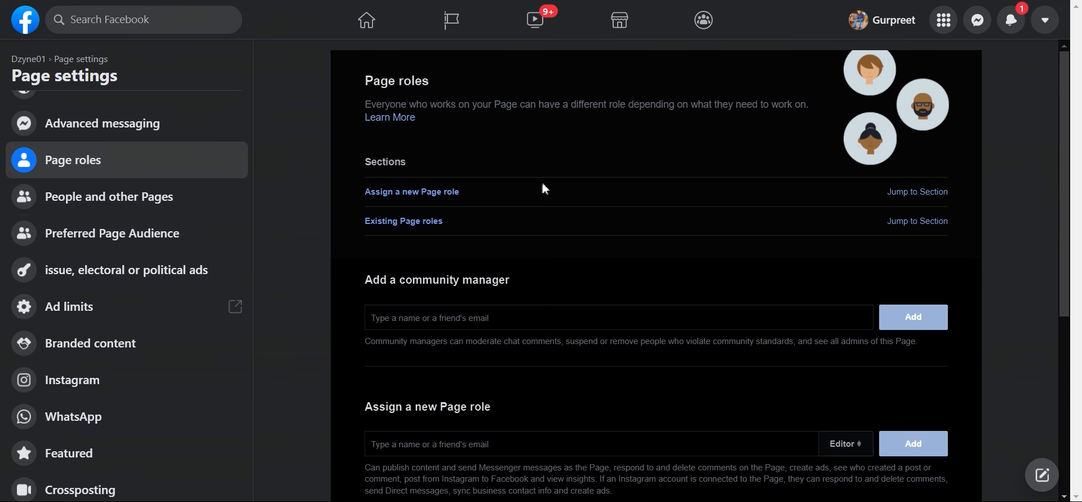
{"action": "scroll", "coordinate": [732, 307], "scroll_direction": "down", "scroll_amount": 4}
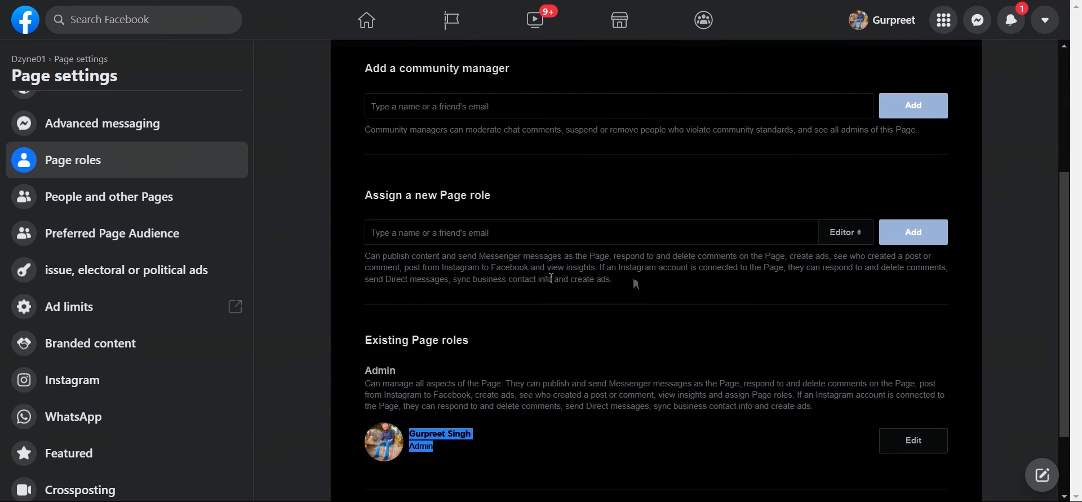
{"action": "left_click", "coordinate": [843, 240]}
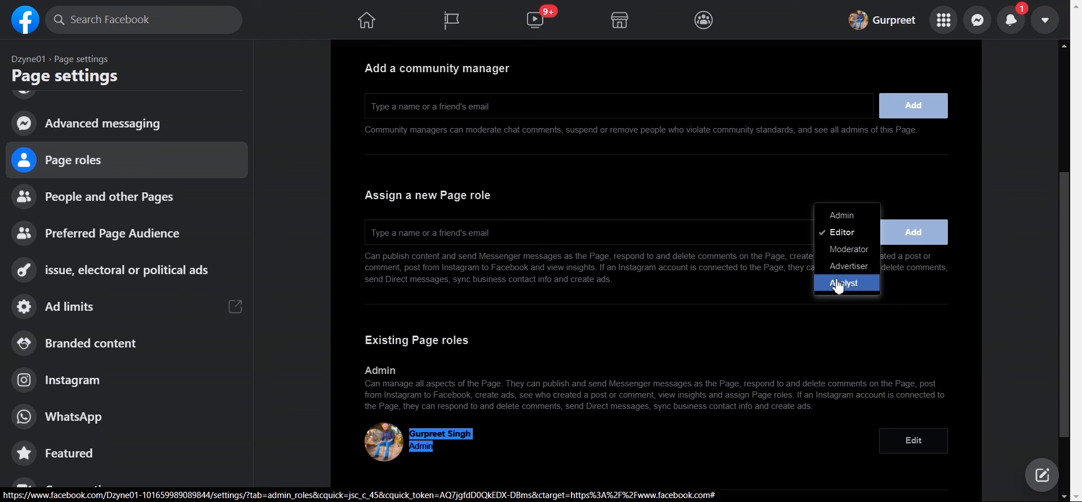
{"action": "left_click", "coordinate": [834, 239]}
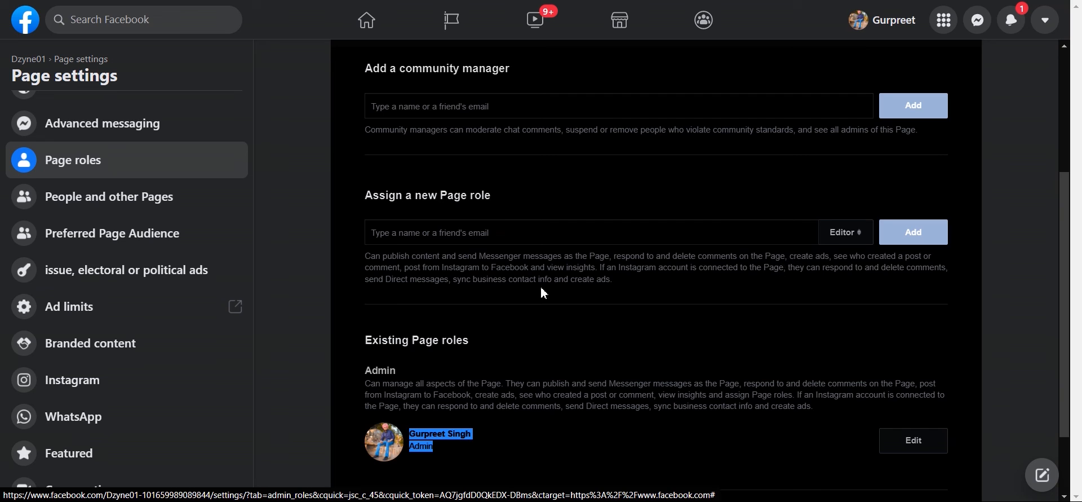
{"action": "left_click", "coordinate": [838, 238]}
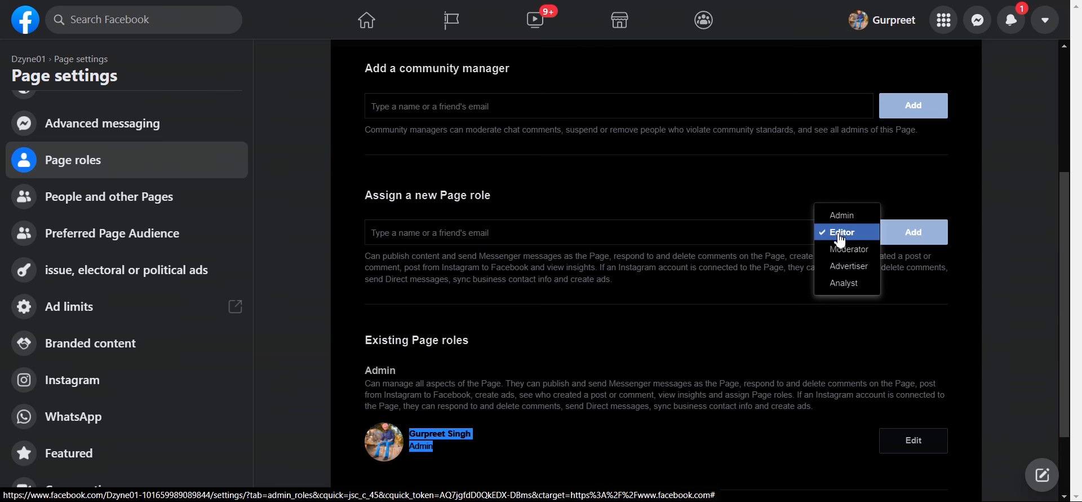
{"action": "left_click", "coordinate": [846, 249]}
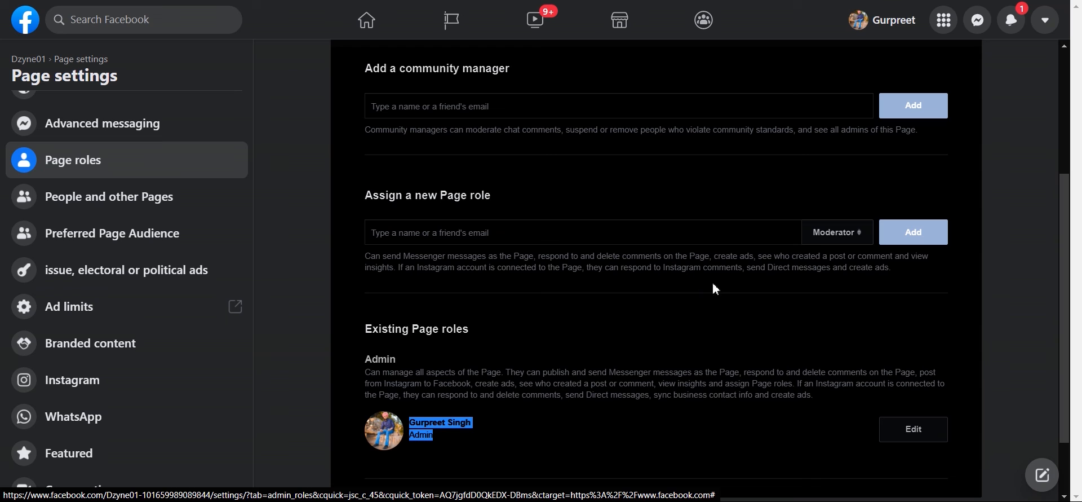
{"action": "left_click", "coordinate": [822, 239]}
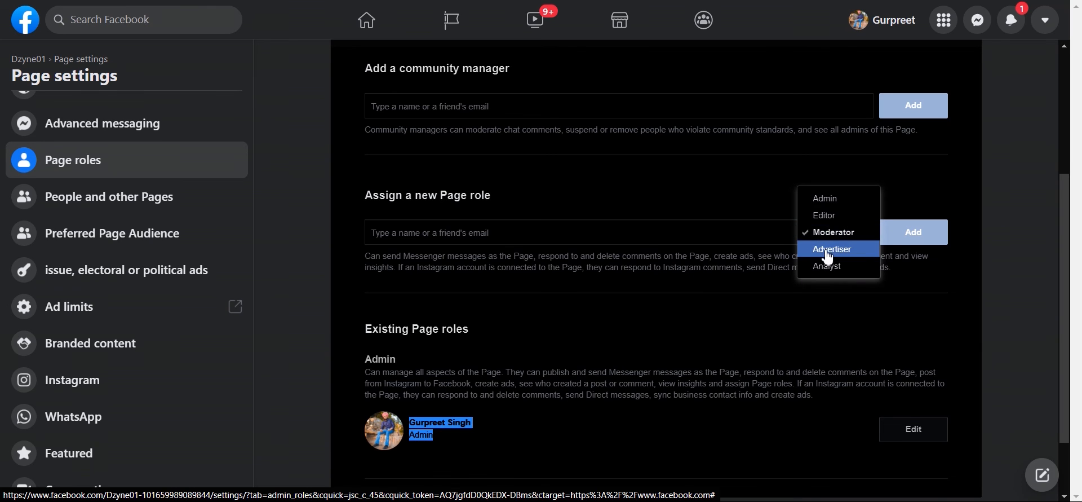
{"action": "left_click", "coordinate": [826, 251]}
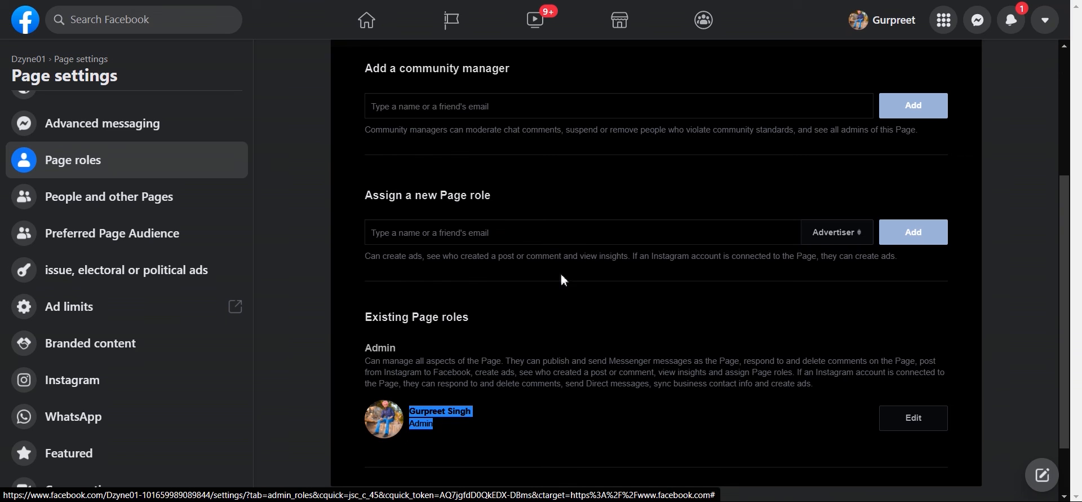
{"action": "left_click", "coordinate": [837, 232]}
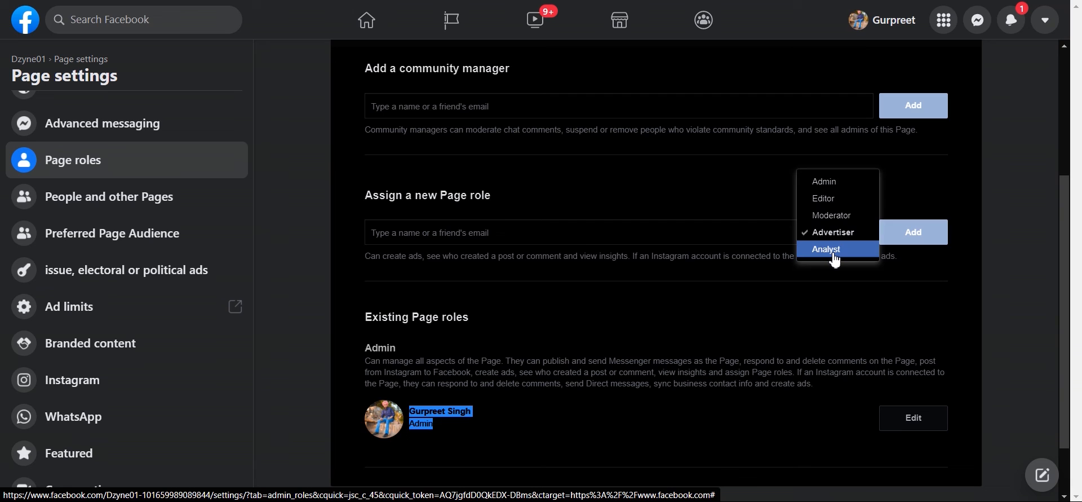
{"action": "left_click", "coordinate": [834, 254]}
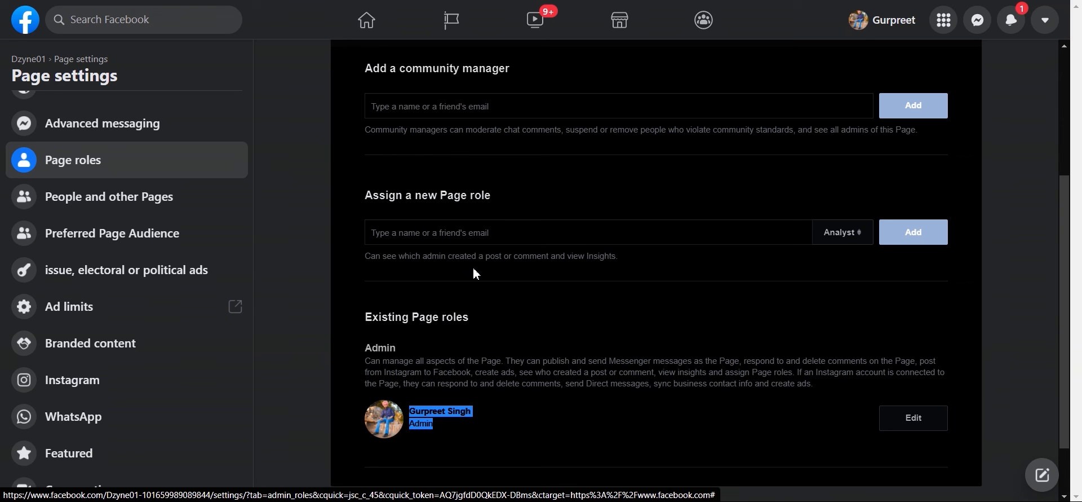
{"action": "left_click", "coordinate": [842, 241]}
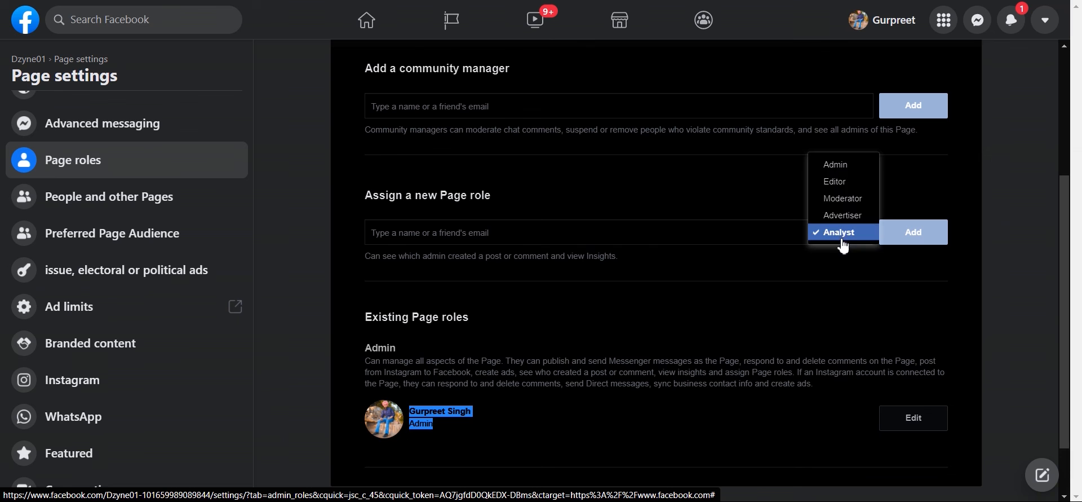
{"action": "left_click", "coordinate": [835, 170]}
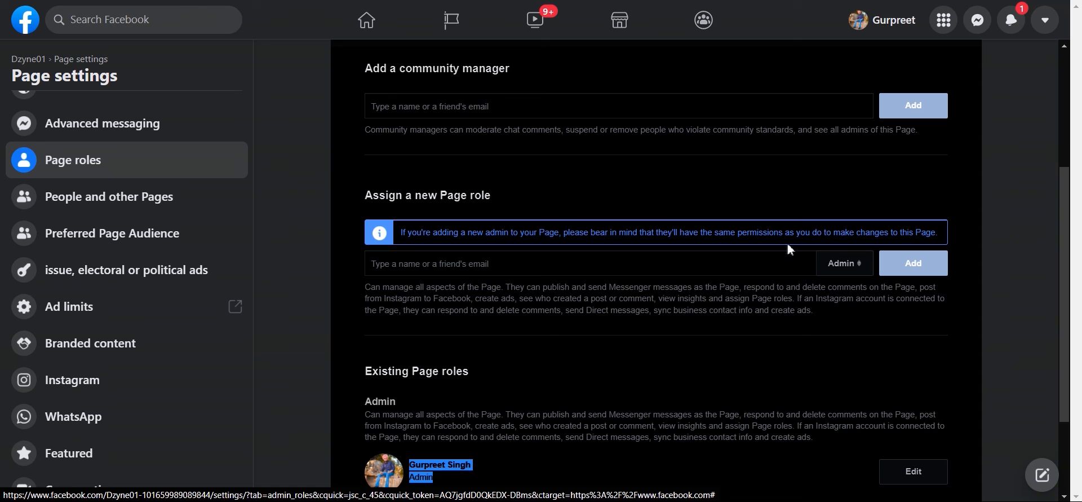
{"action": "left_click", "coordinate": [856, 267]}
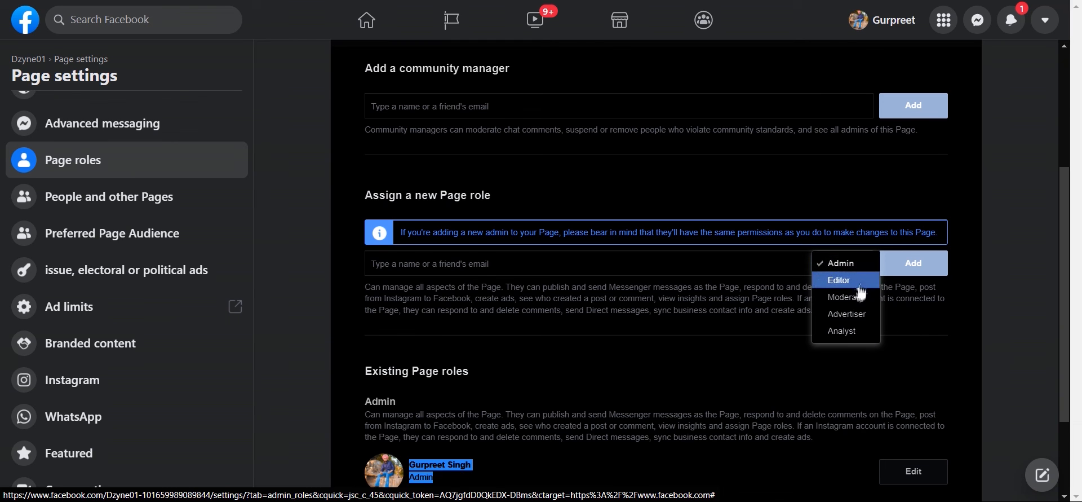
{"action": "left_click", "coordinate": [843, 280]}
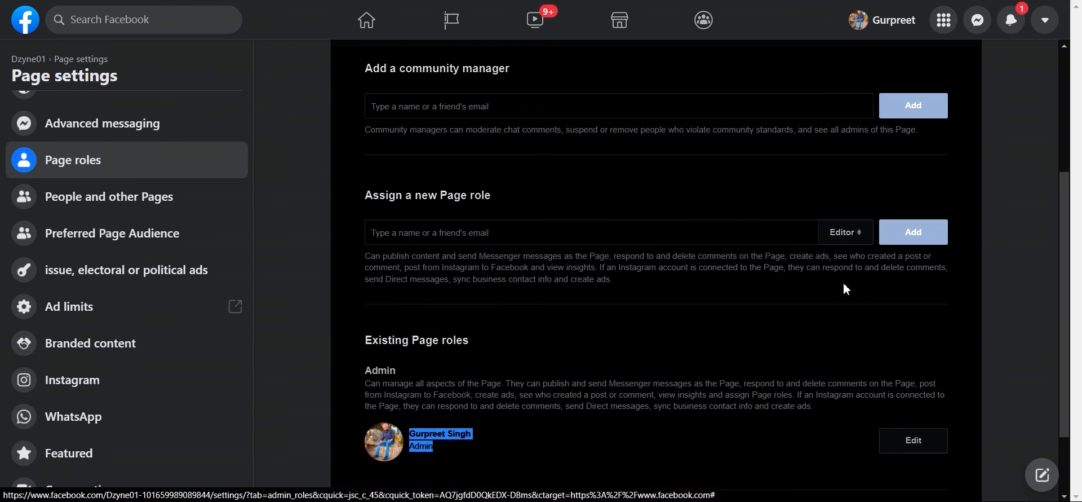
{"action": "left_click", "coordinate": [619, 235]}
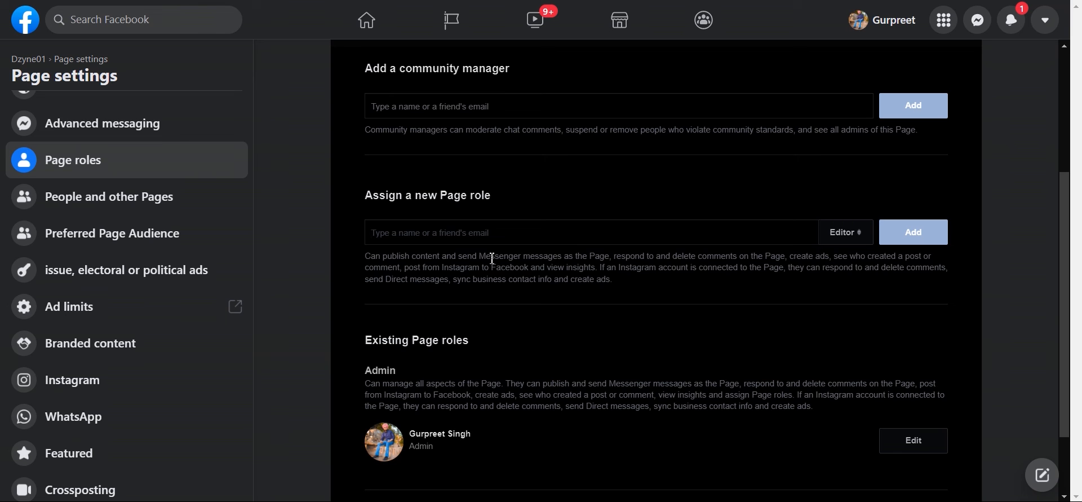
{"action": "scroll", "coordinate": [492, 258], "scroll_direction": "up", "scroll_amount": 3}
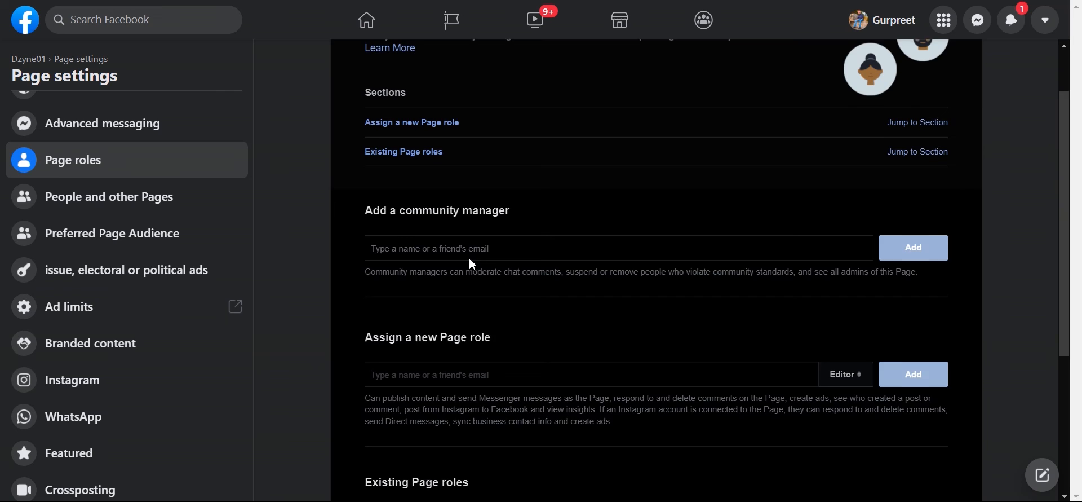
Step: Review People and other Pages and its gear actions, then the Preferred Page Audience removal notice
{"action": "scroll", "coordinate": [471, 266], "scroll_direction": "up", "scroll_amount": 1}
{"action": "scroll", "coordinate": [118, 302], "scroll_direction": "up", "scroll_amount": 1}
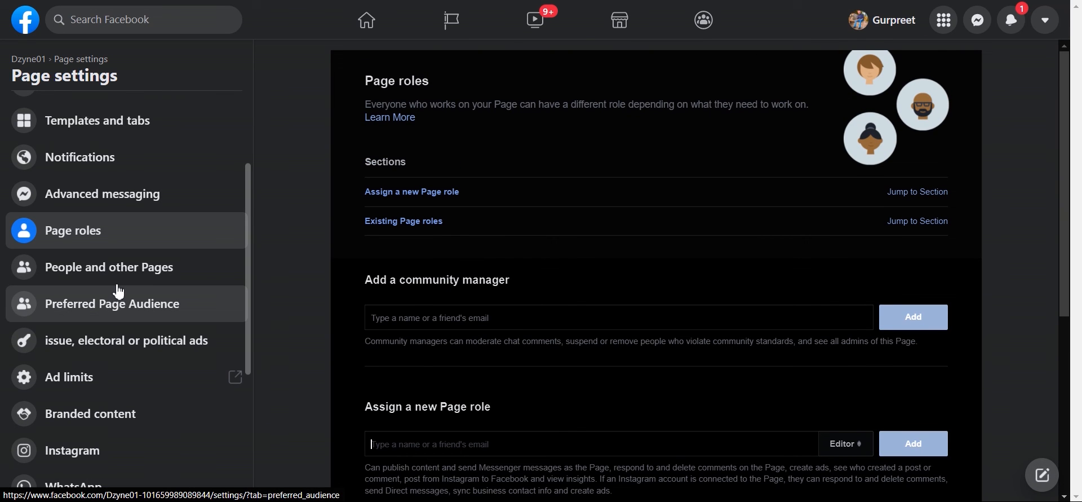
{"action": "left_click", "coordinate": [119, 279]}
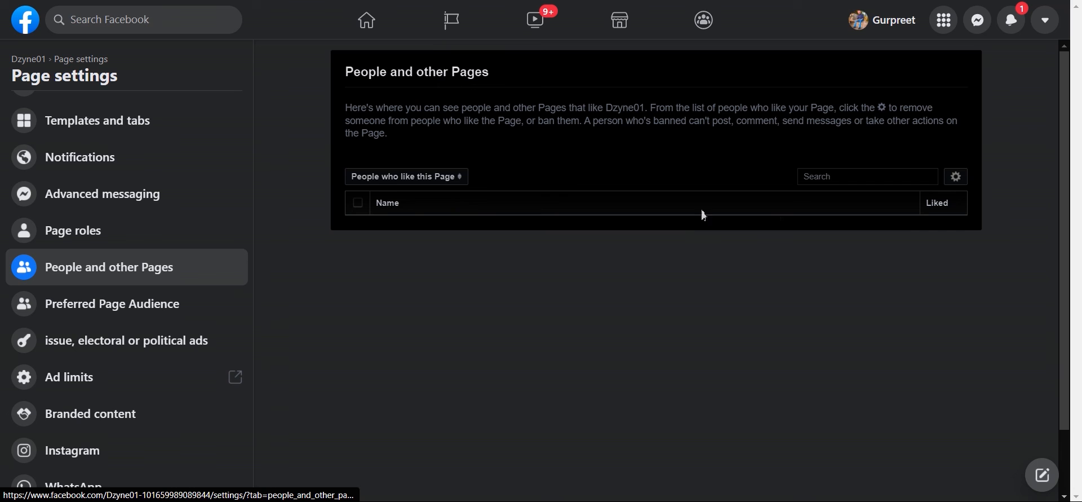
{"action": "left_click", "coordinate": [956, 180]}
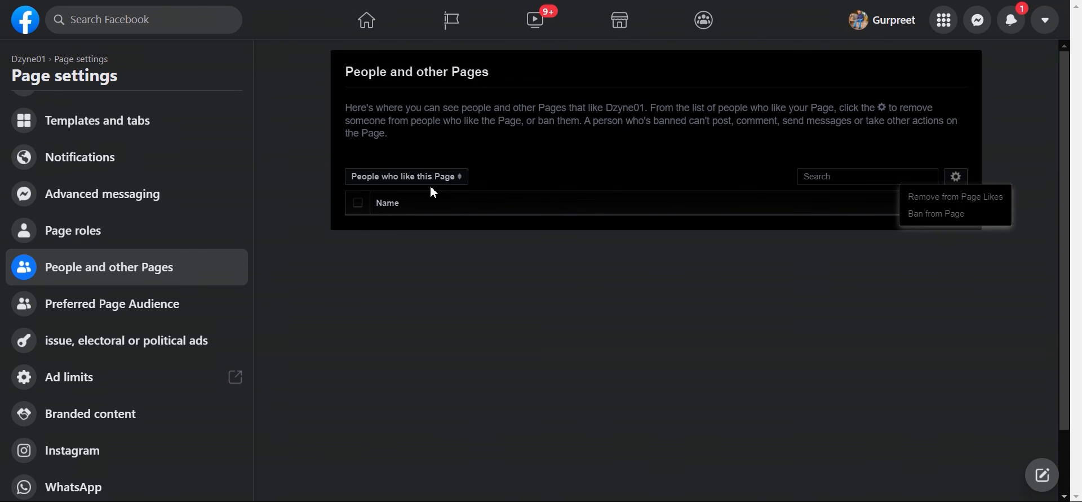
{"action": "left_click", "coordinate": [102, 320]}
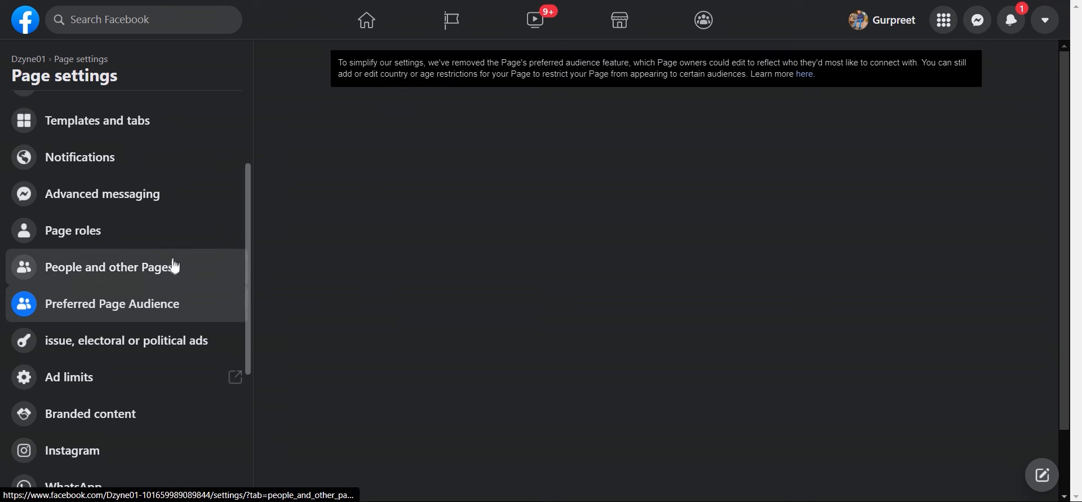
Step: Show the political ads authorisation settings, which ask what country the ads will run in
{"action": "scroll", "coordinate": [133, 306], "scroll_direction": "down", "scroll_amount": 1}
{"action": "scroll", "coordinate": [165, 235], "scroll_direction": "down", "scroll_amount": 1}
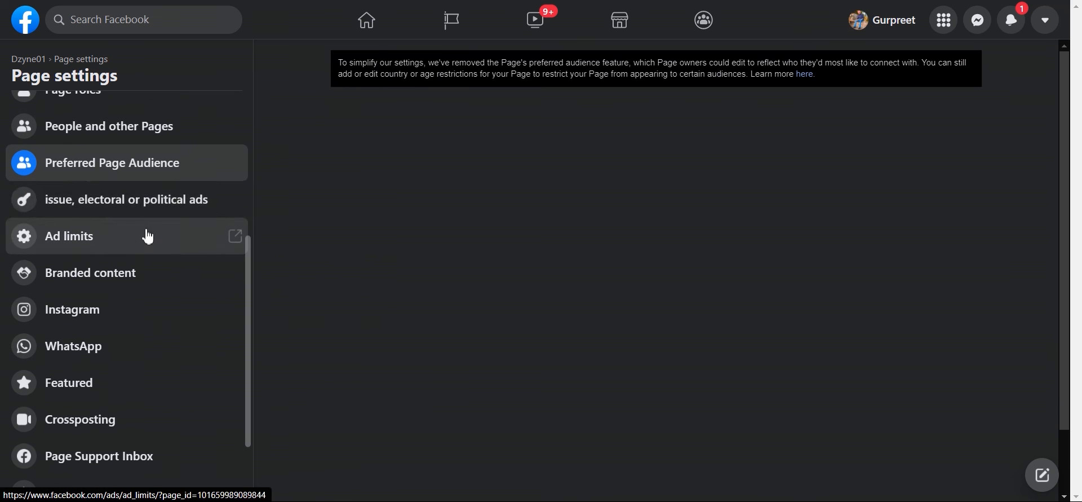
{"action": "left_click", "coordinate": [147, 211]}
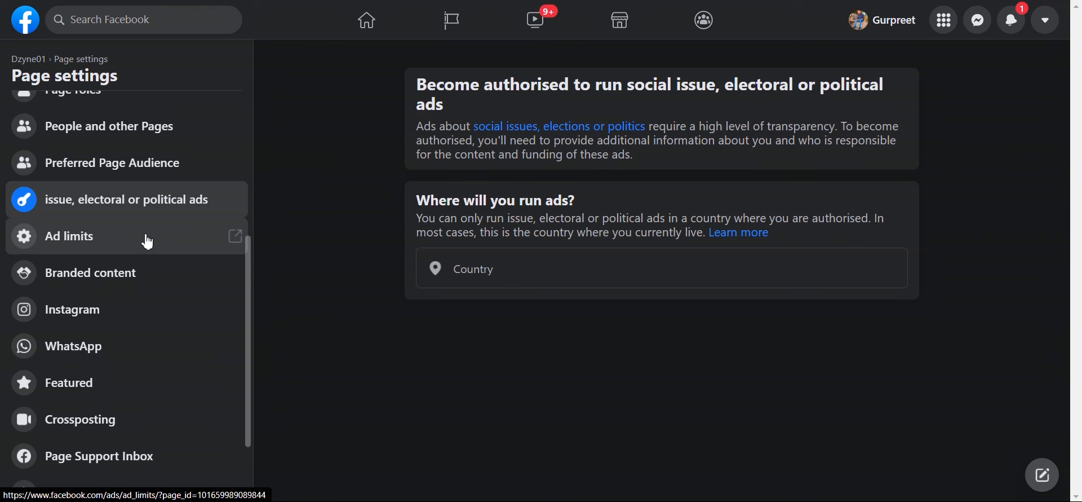
{"action": "scroll", "coordinate": [163, 278], "scroll_direction": "down", "scroll_amount": 1}
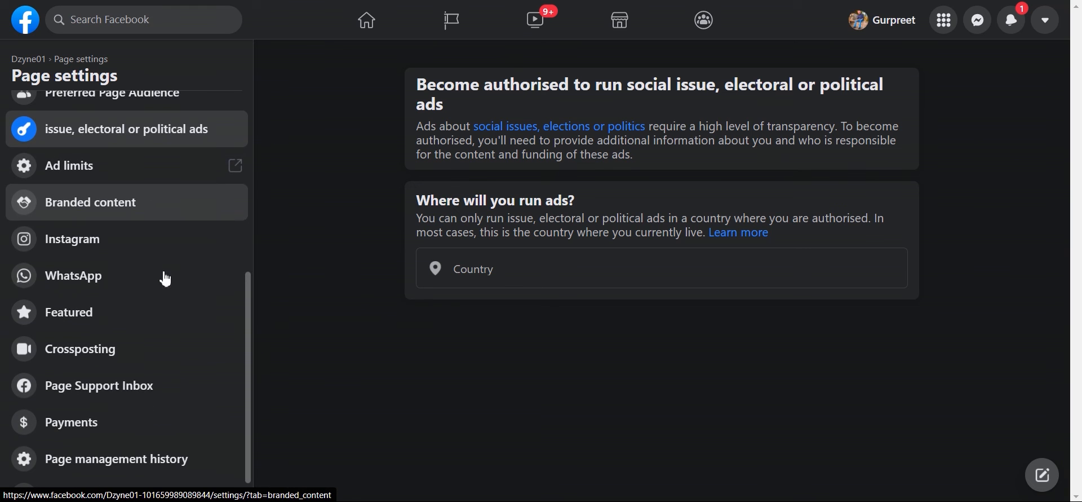
Step: Check the Brand Collabs Manager branded content settings, then return to Dzyne01's Page settings
{"action": "scroll", "coordinate": [141, 186], "scroll_direction": "down", "scroll_amount": 1}
{"action": "left_click", "coordinate": [139, 179]}
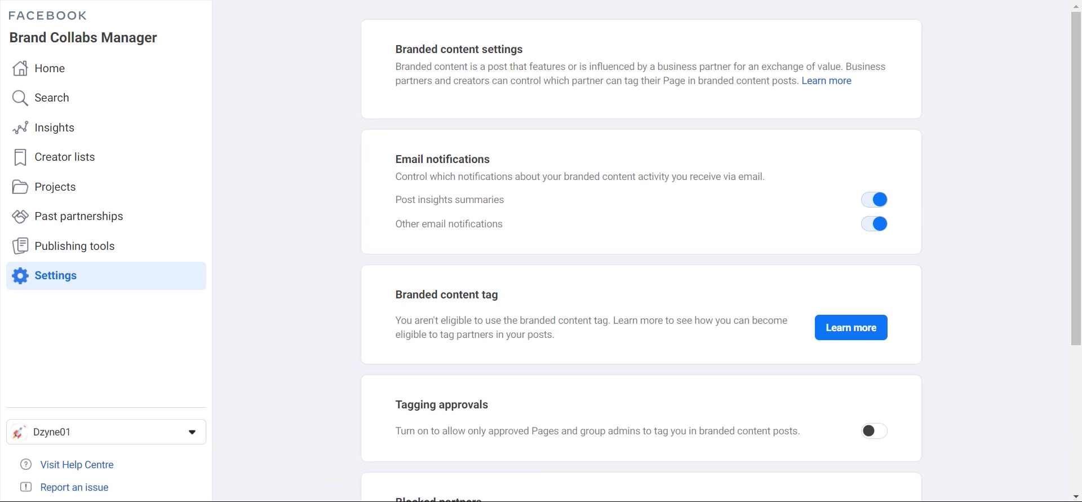
{"action": "key", "text": "alt+Left"}
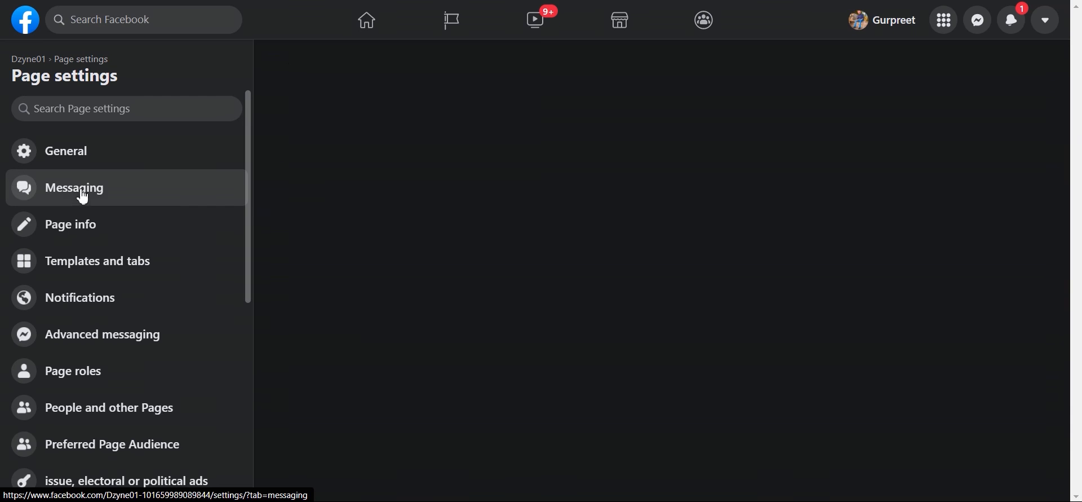
{"action": "scroll", "coordinate": [84, 197], "scroll_direction": "down", "scroll_amount": 6}
Step: Review the Instagram shared management permissions, then the Connect WhatsApp to Facebook form
{"action": "left_click", "coordinate": [100, 209]}
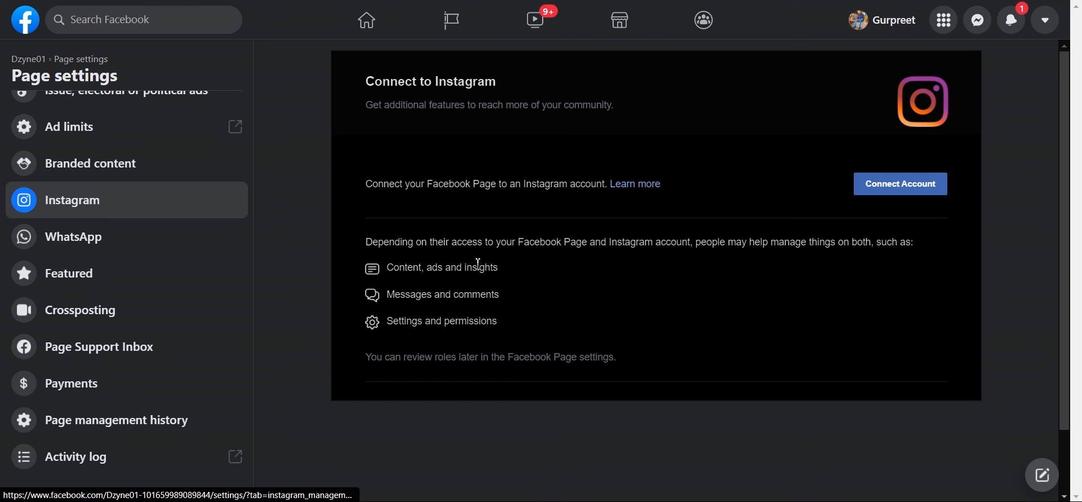
{"action": "left_click_drag", "start_coordinate": [392, 263], "coordinate": [493, 320]}
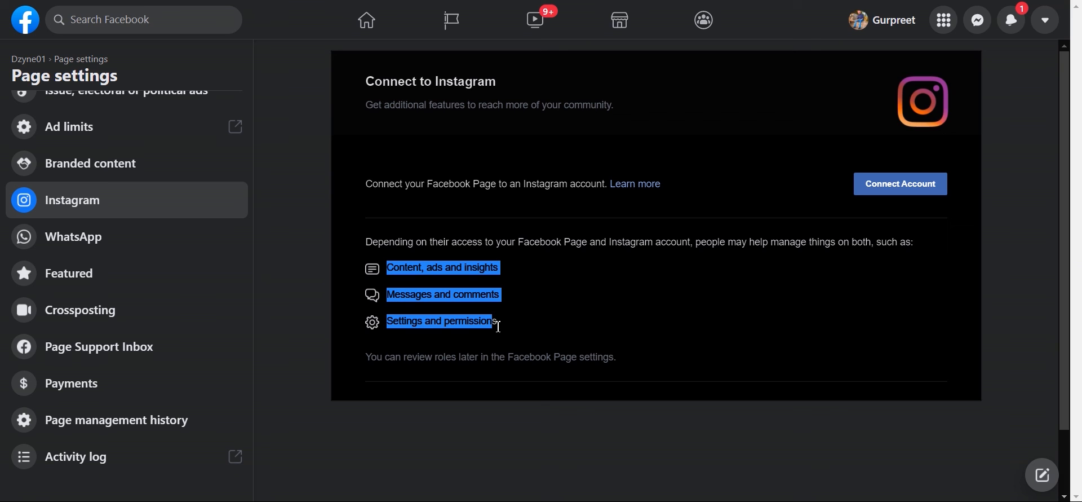
{"action": "left_click", "coordinate": [125, 236]}
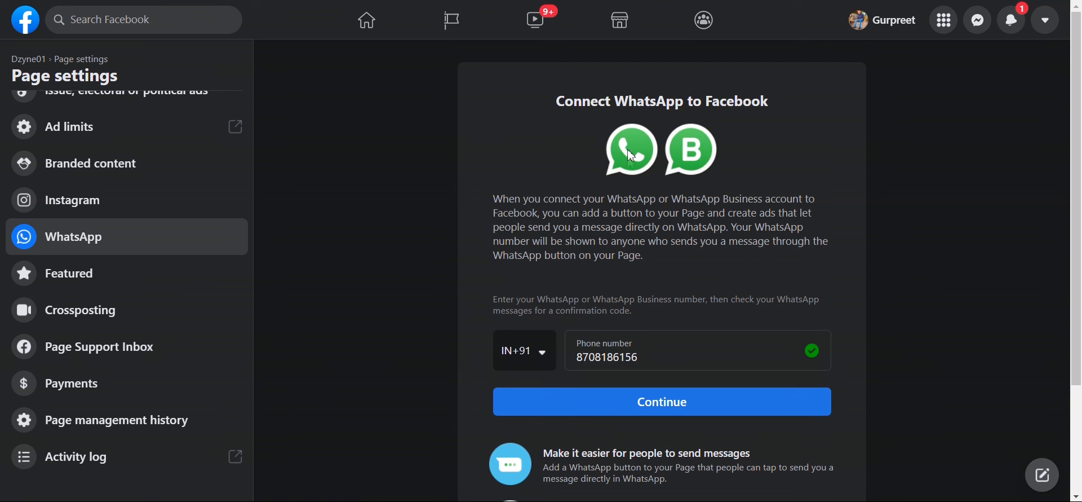
{"action": "scroll", "coordinate": [632, 141], "scroll_direction": "down", "scroll_amount": 1}
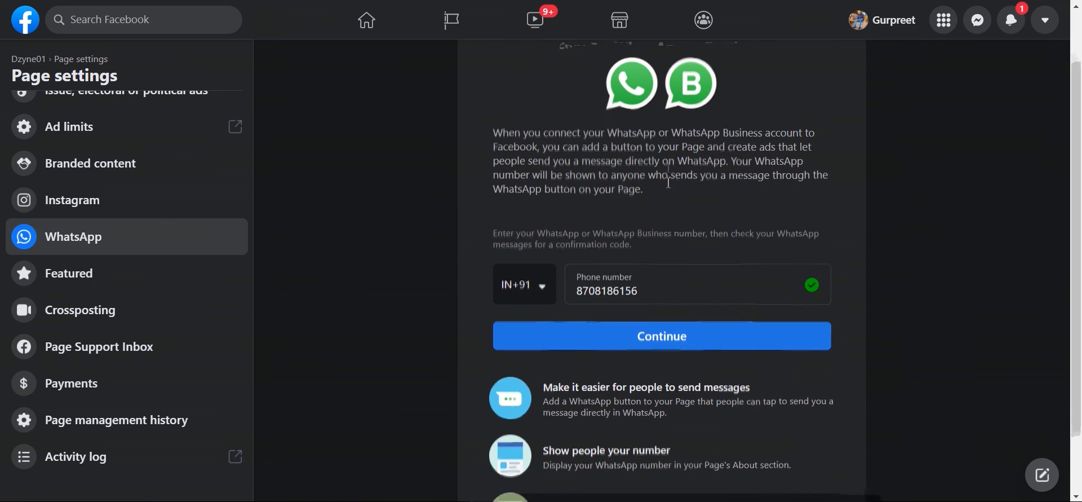
{"action": "scroll", "coordinate": [671, 180], "scroll_direction": "up", "scroll_amount": 1}
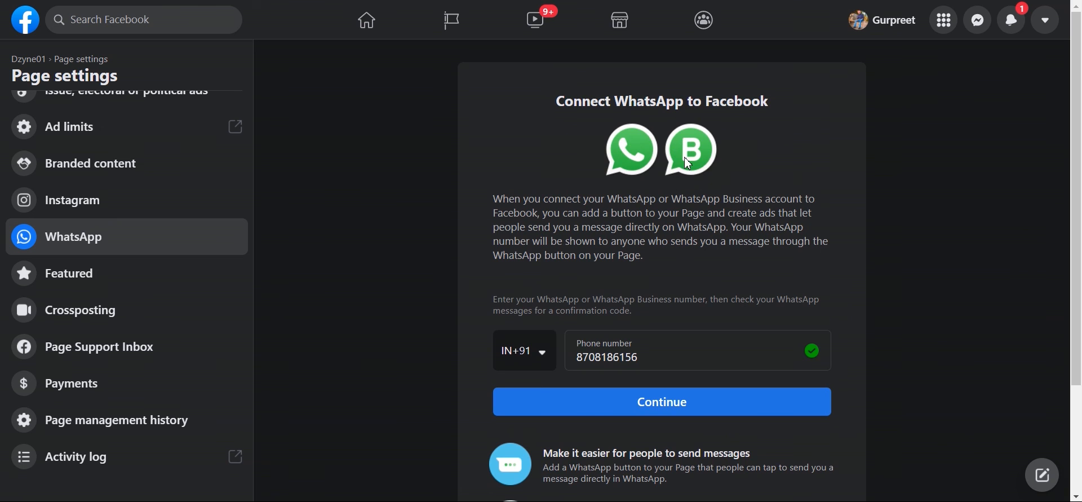
{"action": "scroll", "coordinate": [675, 173], "scroll_direction": "down", "scroll_amount": 2}
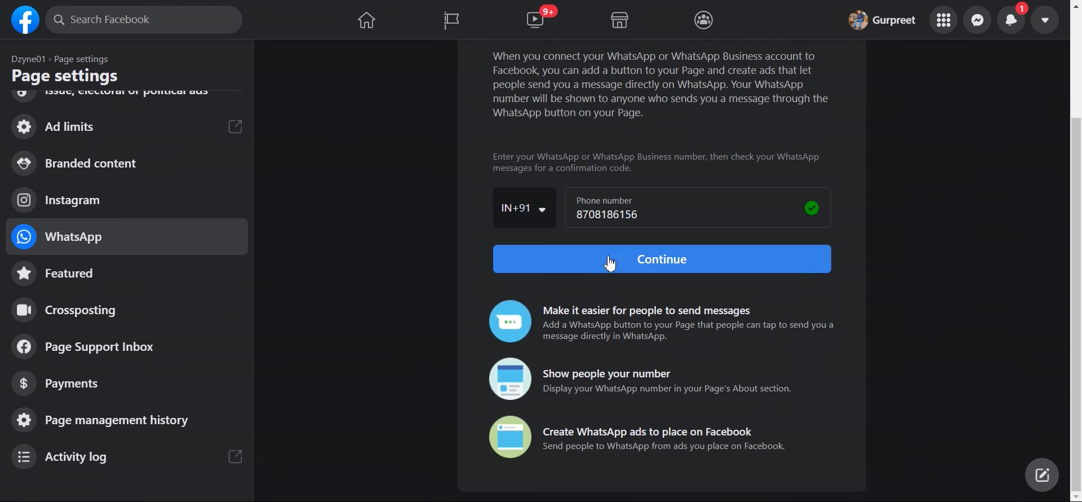
Step: Browse the Featured, Crossposting and Page Support Inbox settings
{"action": "left_click", "coordinate": [178, 279]}
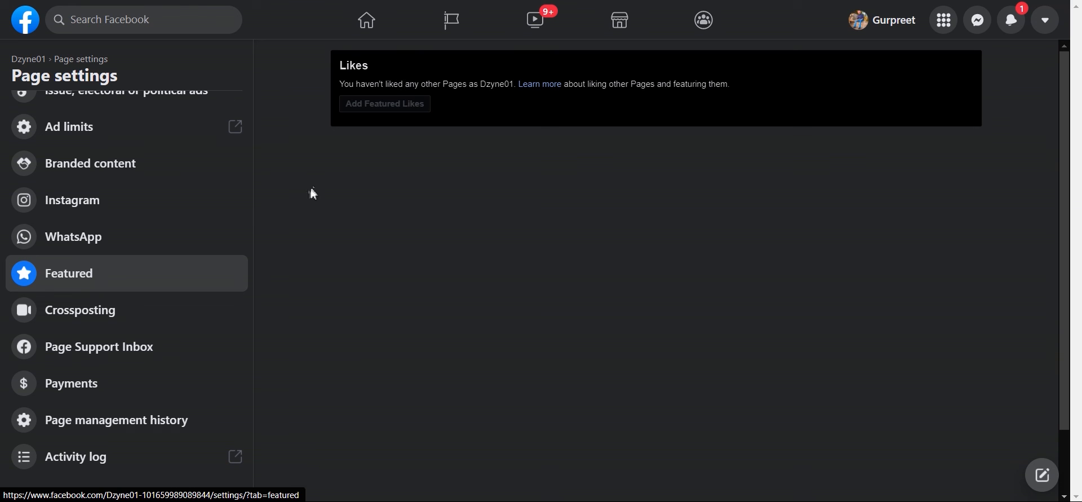
{"action": "left_click", "coordinate": [133, 320]}
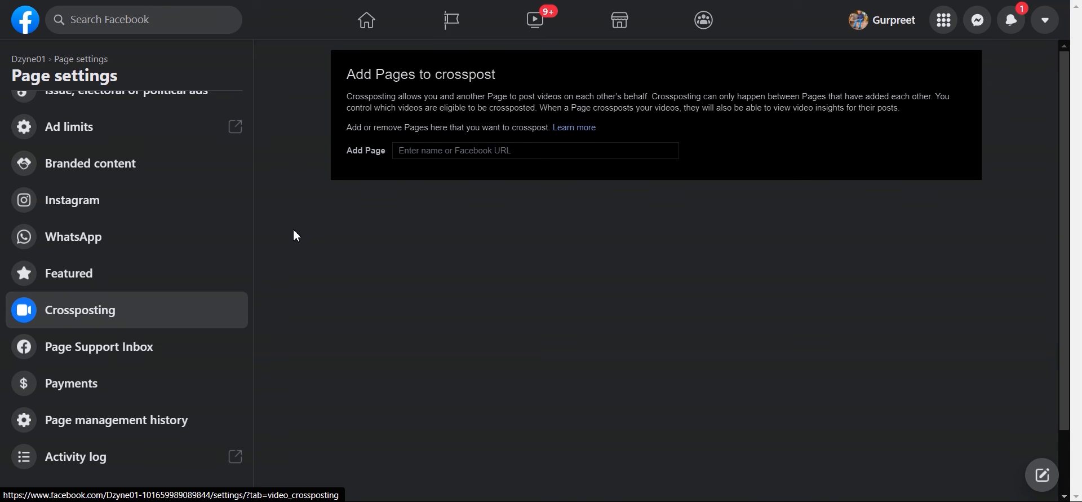
{"action": "left_click", "coordinate": [141, 356]}
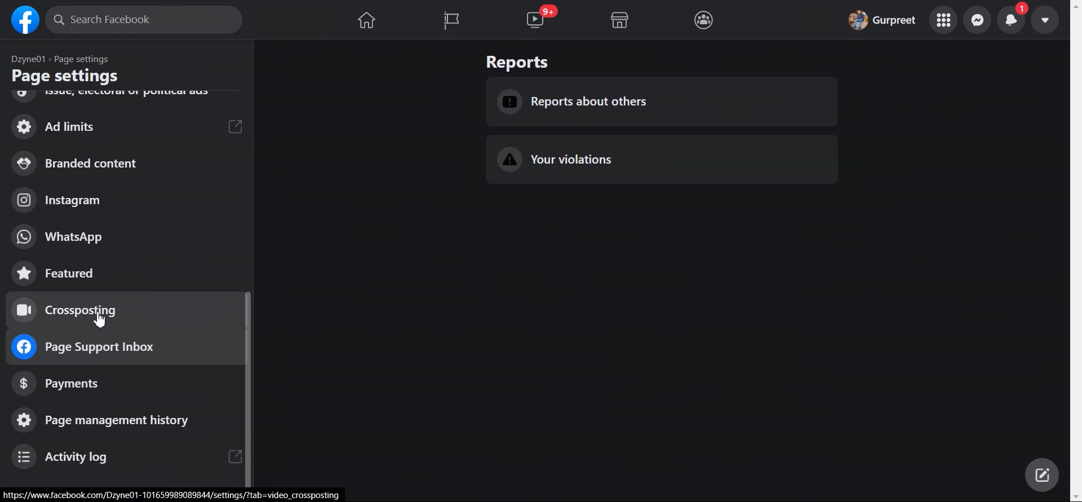
Step: Check Payments with INR currency kept, then view the India-only restriction in management history
{"action": "left_click", "coordinate": [72, 384]}
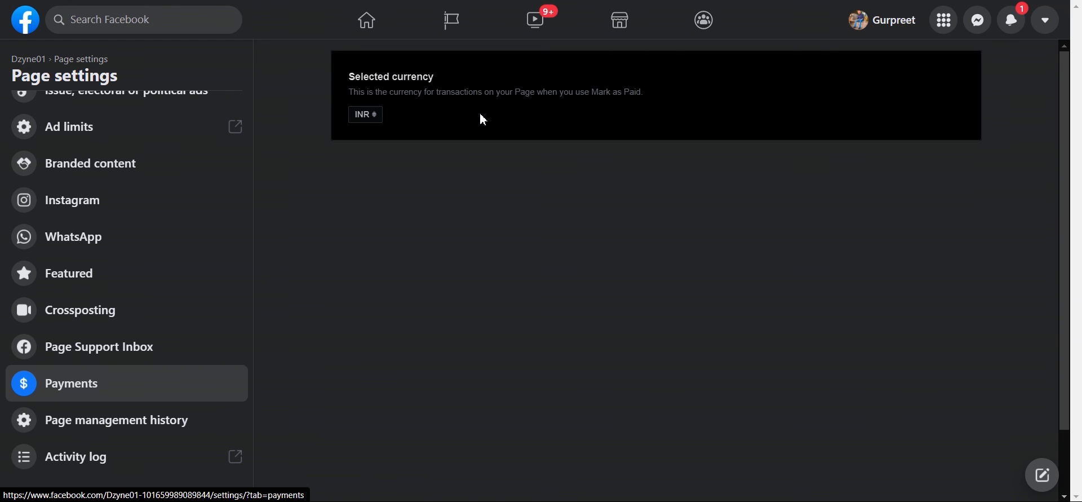
{"action": "left_click", "coordinate": [367, 115]}
{"action": "left_click", "coordinate": [96, 334]}
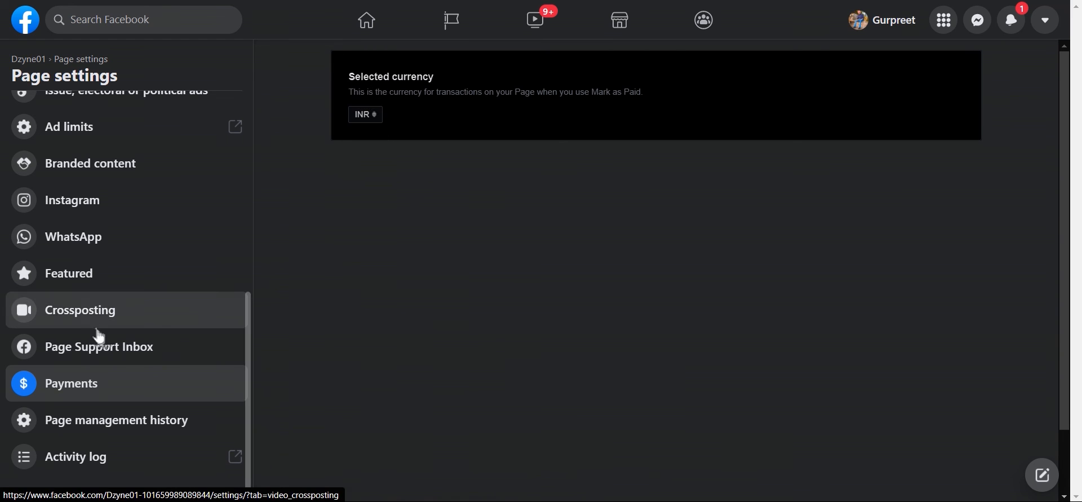
{"action": "left_click", "coordinate": [113, 430]}
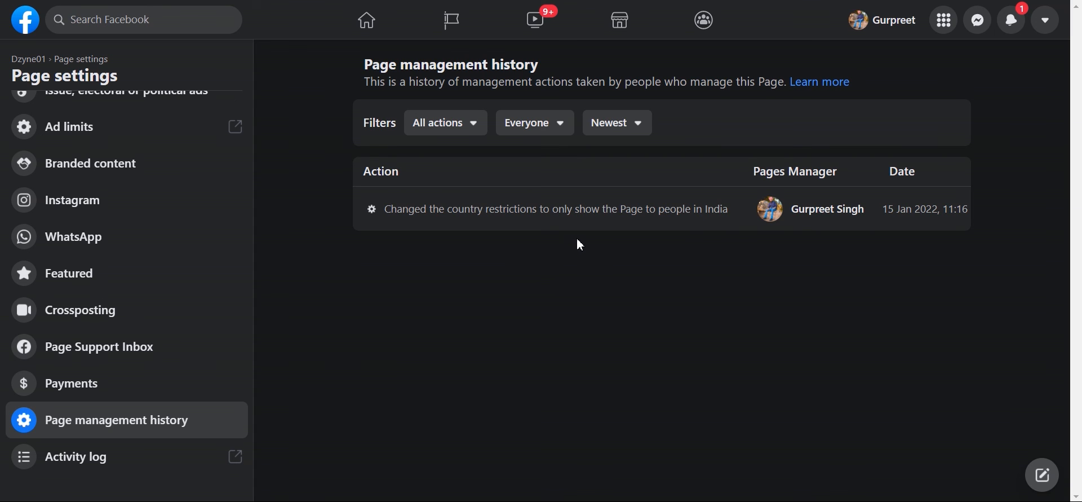
{"action": "left_click", "coordinate": [474, 138]}
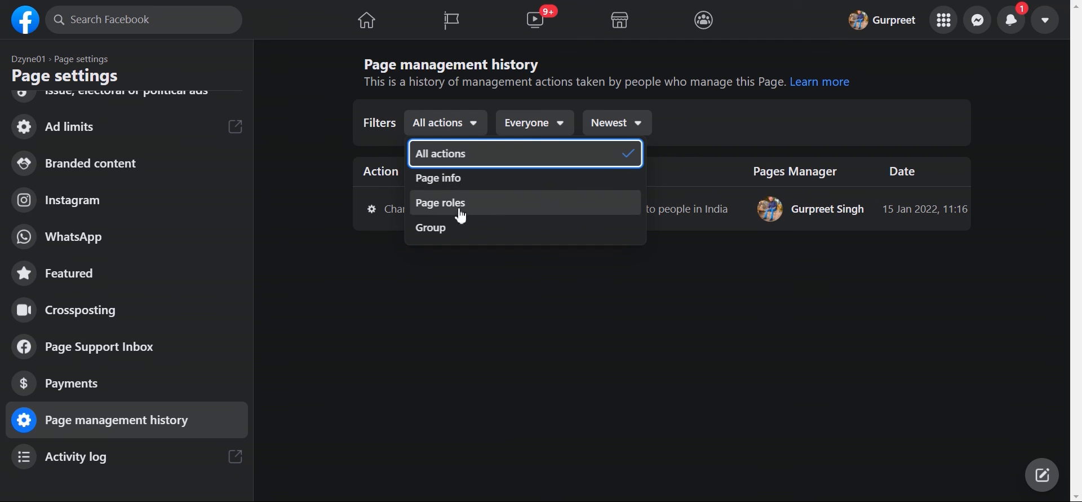
{"action": "left_click", "coordinate": [468, 294]}
{"action": "left_click", "coordinate": [550, 135]}
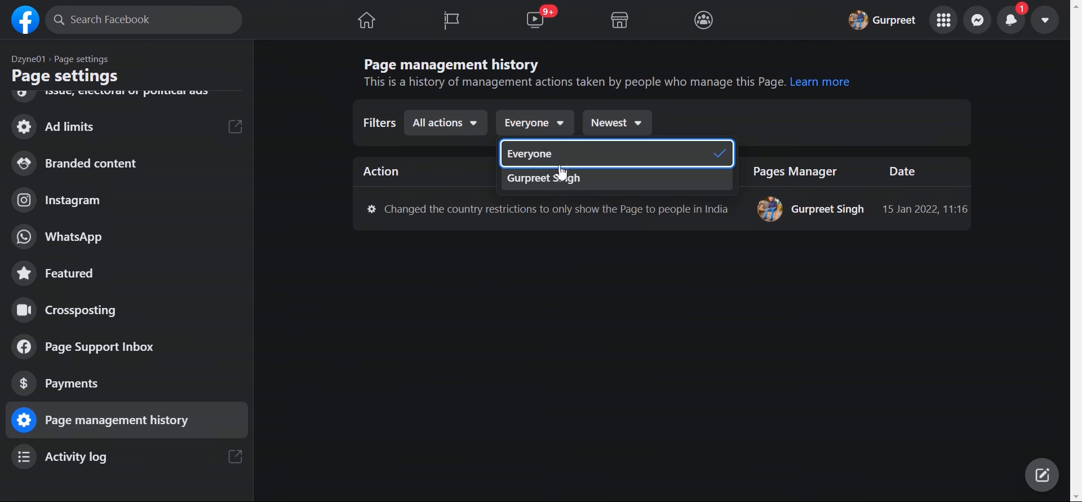
{"action": "left_click", "coordinate": [553, 285]}
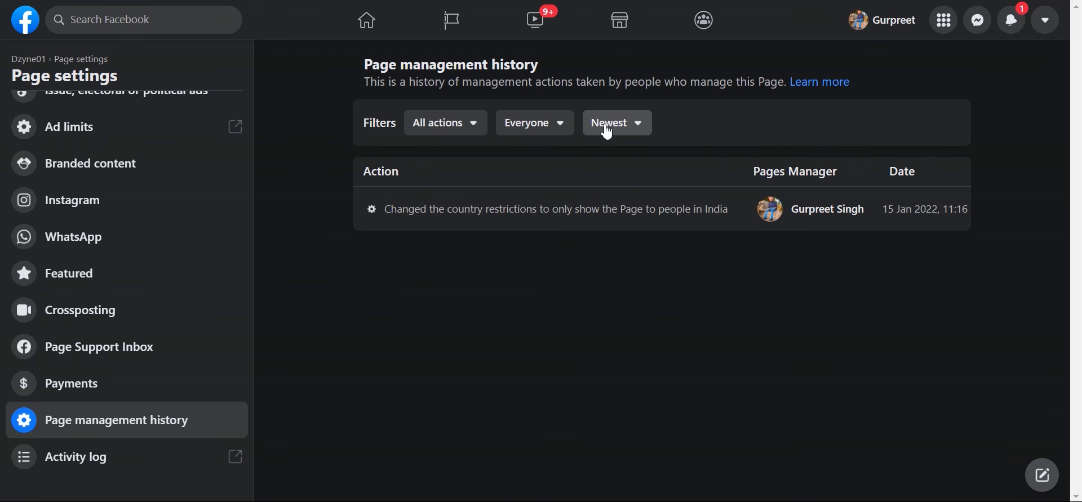
{"action": "left_click", "coordinate": [602, 134]}
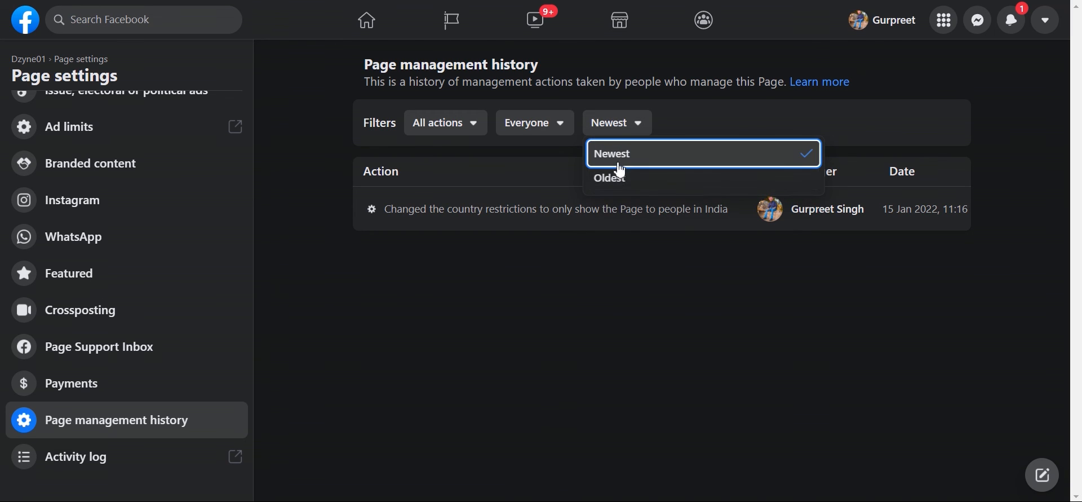
{"action": "left_click", "coordinate": [494, 322]}
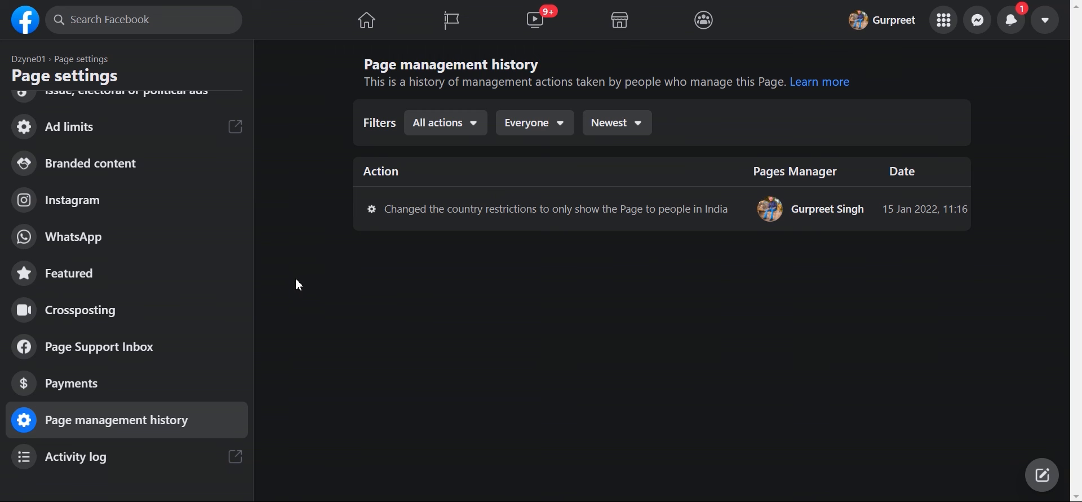
{"action": "scroll", "coordinate": [166, 234], "scroll_direction": "up", "scroll_amount": 6}
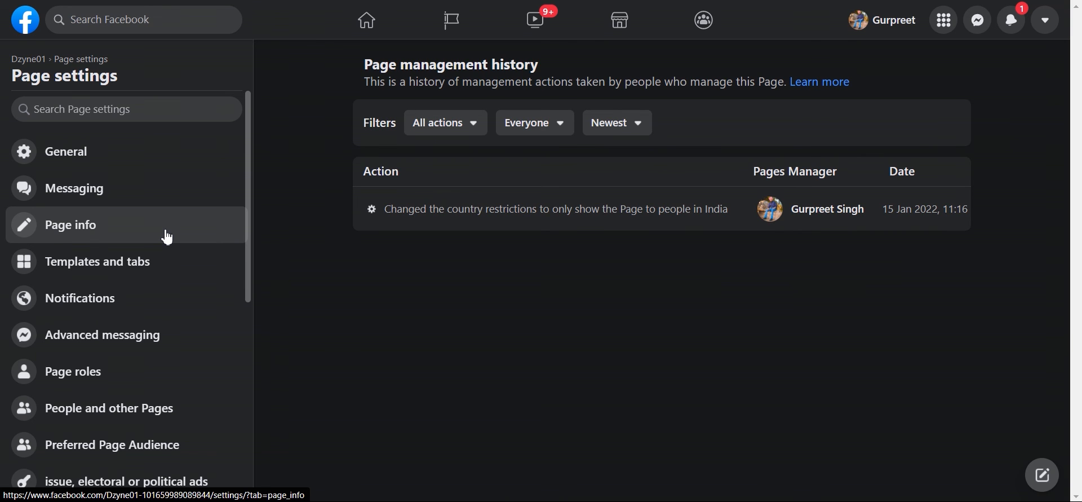
Step: Go back to Dzyne01's Page home and look over its cover, Clothing (brand) category and tools
{"action": "left_click", "coordinate": [167, 237]}
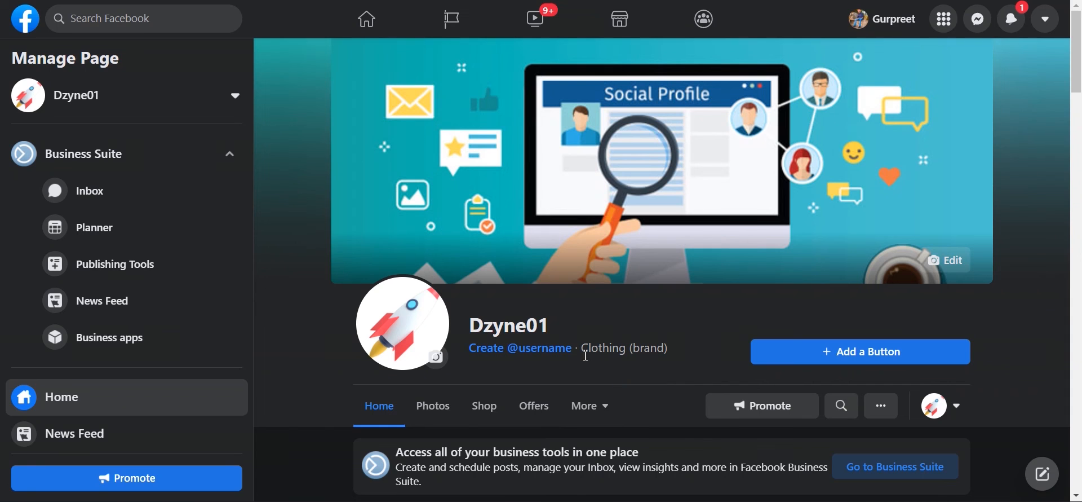
{"action": "scroll", "coordinate": [569, 344], "scroll_direction": "down", "scroll_amount": 1}
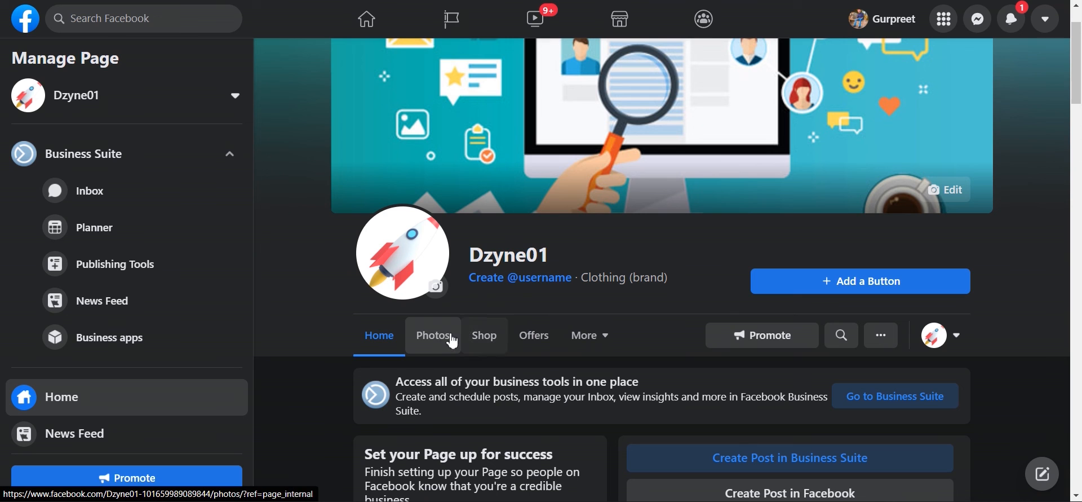
{"action": "scroll", "coordinate": [530, 345], "scroll_direction": "up", "scroll_amount": 1}
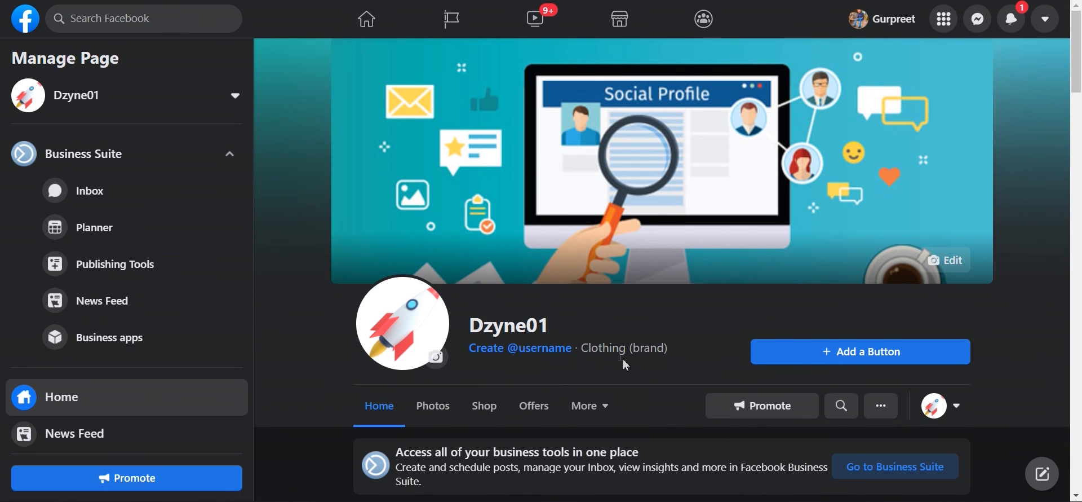
{"action": "left_click", "coordinate": [822, 364]}
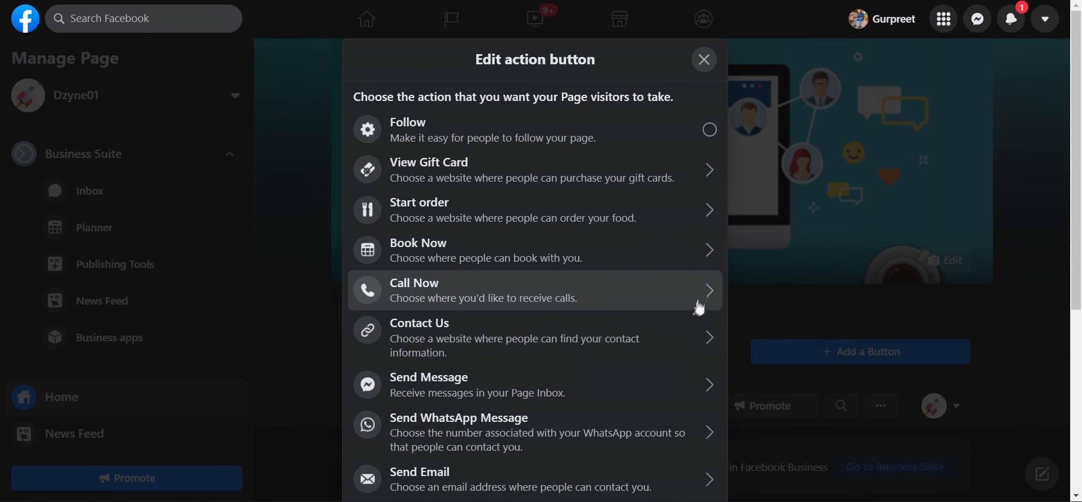
Step: Scroll the action button choices past Sign Up, Use App, Play Game and Watch Video to Shop on Website
{"action": "scroll", "coordinate": [617, 256], "scroll_direction": "down", "scroll_amount": 1}
{"action": "scroll", "coordinate": [617, 258], "scroll_direction": "down", "scroll_amount": 3}
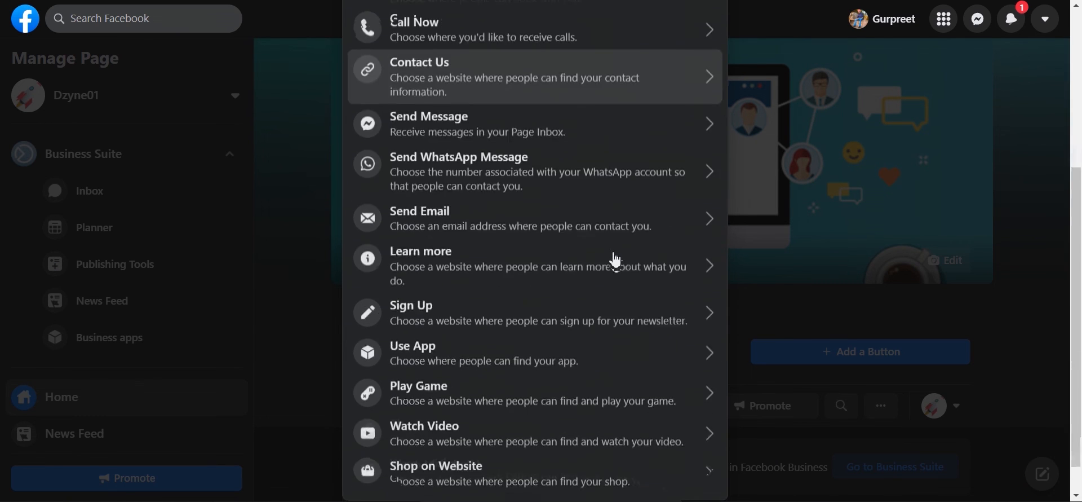
{"action": "scroll", "coordinate": [616, 260], "scroll_direction": "up", "scroll_amount": 2}
{"action": "scroll", "coordinate": [617, 259], "scroll_direction": "up", "scroll_amount": 4}
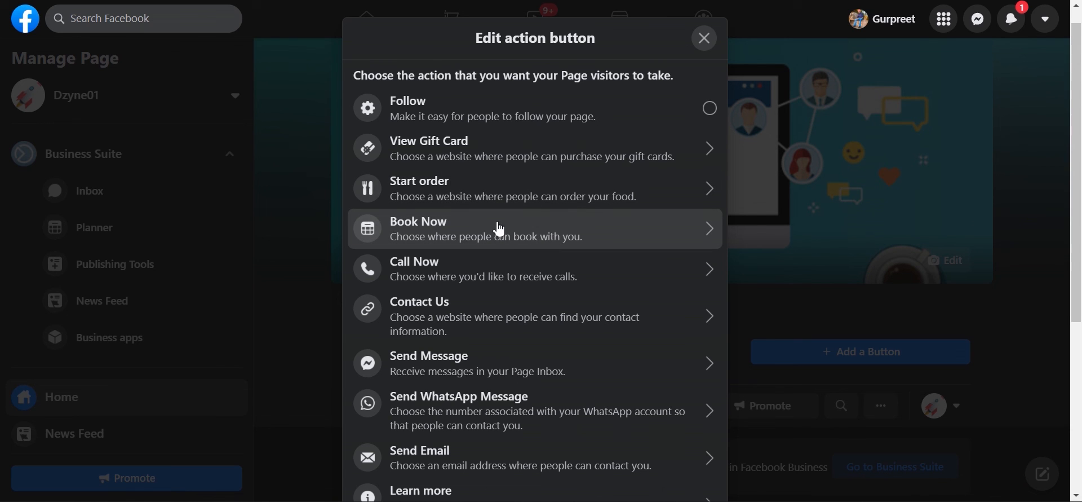
{"action": "scroll", "coordinate": [500, 228], "scroll_direction": "down", "scroll_amount": 1}
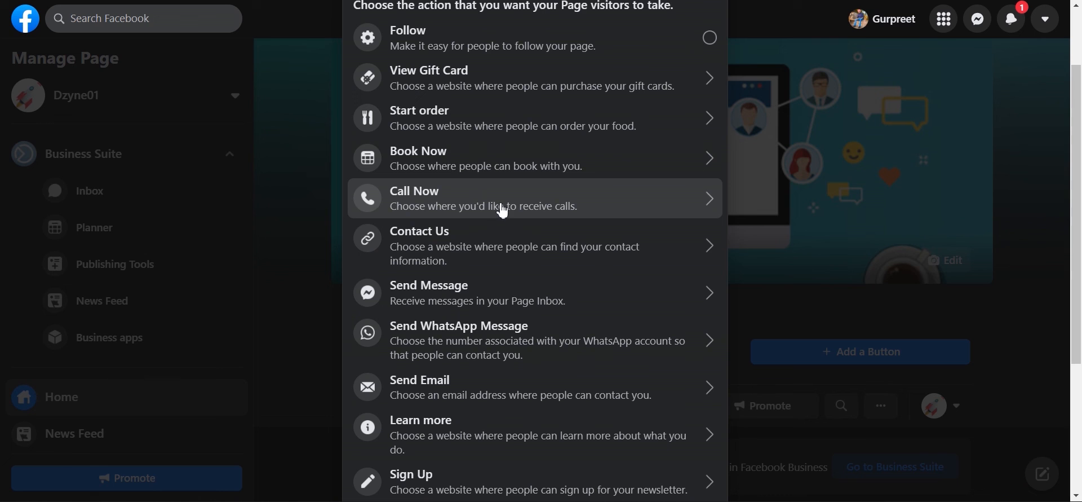
{"action": "scroll", "coordinate": [520, 250], "scroll_direction": "down", "scroll_amount": 1}
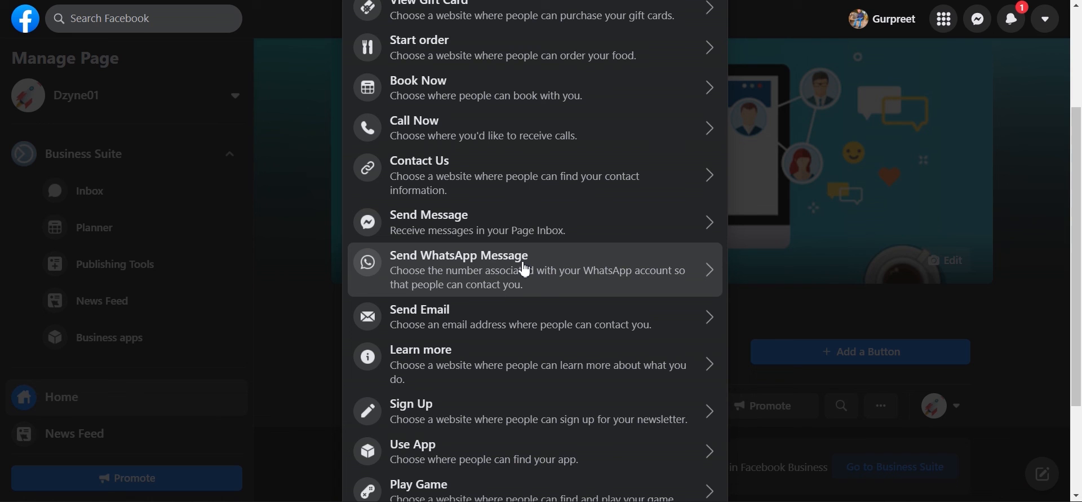
{"action": "scroll", "coordinate": [525, 269], "scroll_direction": "down", "scroll_amount": 3}
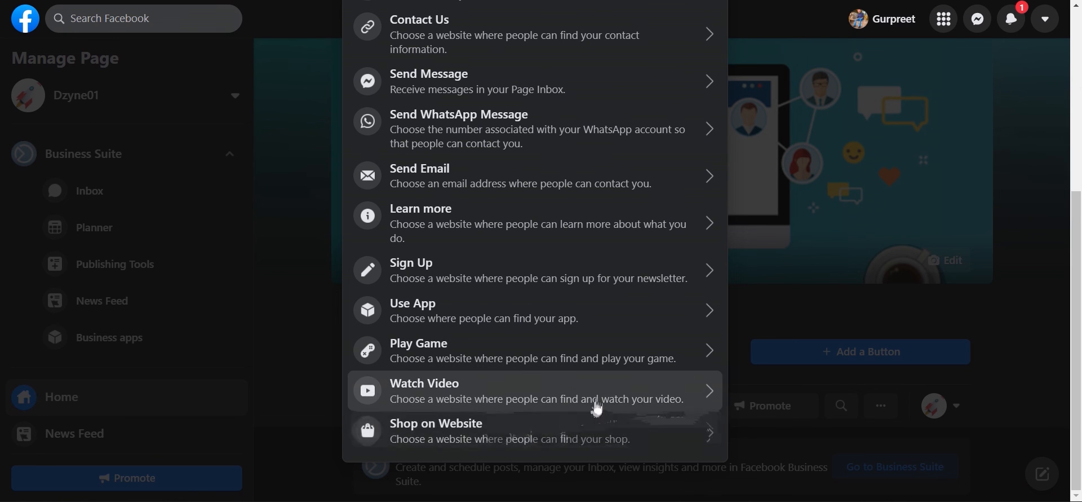
Step: Set Dzyne01's action button to Follow, leaving Shop on Website's website field empty
{"action": "left_click", "coordinate": [557, 433]}
{"action": "left_click", "coordinate": [464, 230]}
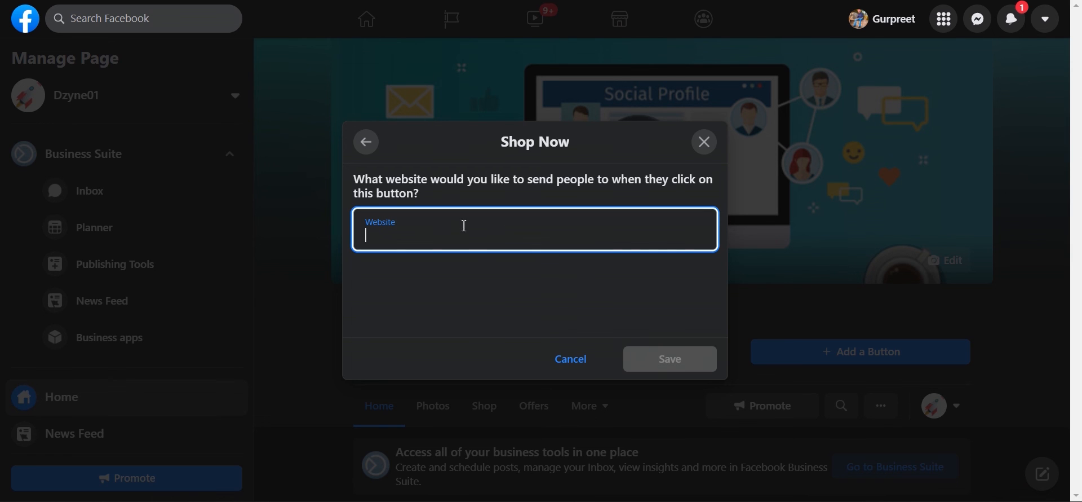
{"action": "left_click", "coordinate": [367, 143]}
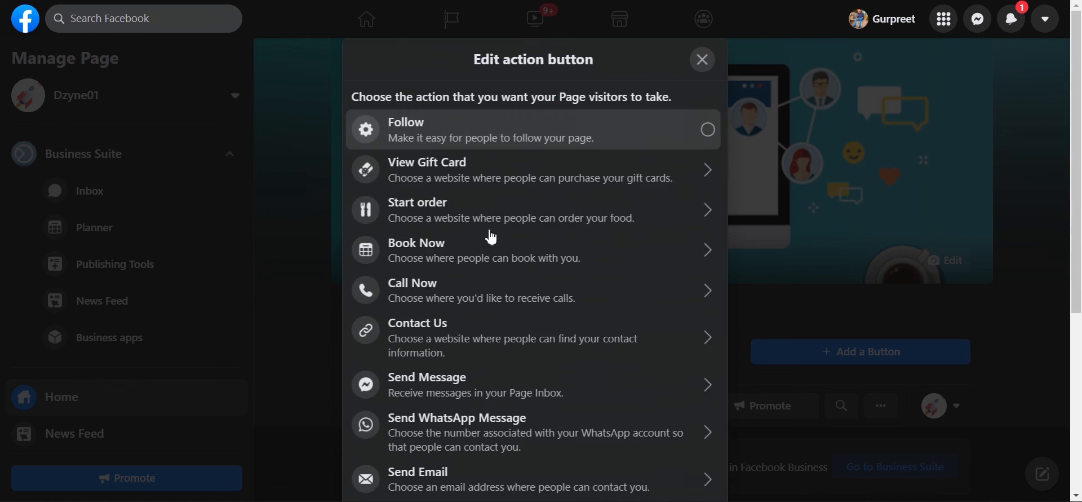
{"action": "key", "text": "Escape"}
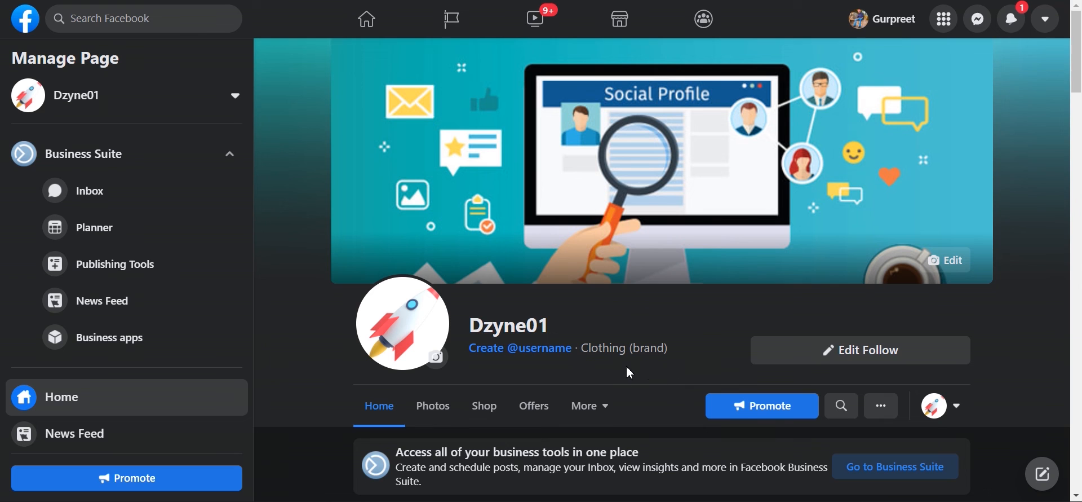
{"action": "scroll", "coordinate": [629, 369], "scroll_direction": "down", "scroll_amount": 1}
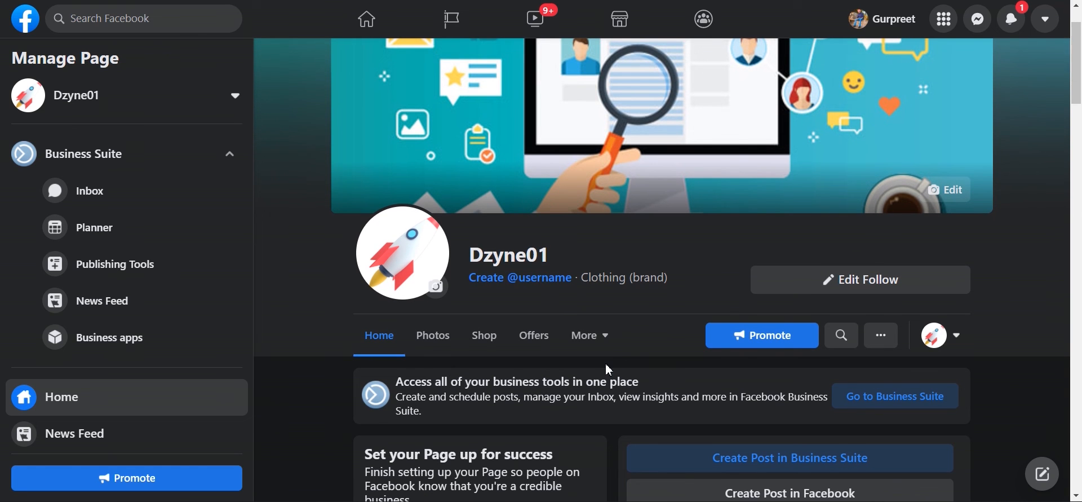
{"action": "scroll", "coordinate": [609, 370], "scroll_direction": "down", "scroll_amount": 1}
{"action": "left_click", "coordinate": [879, 268]}
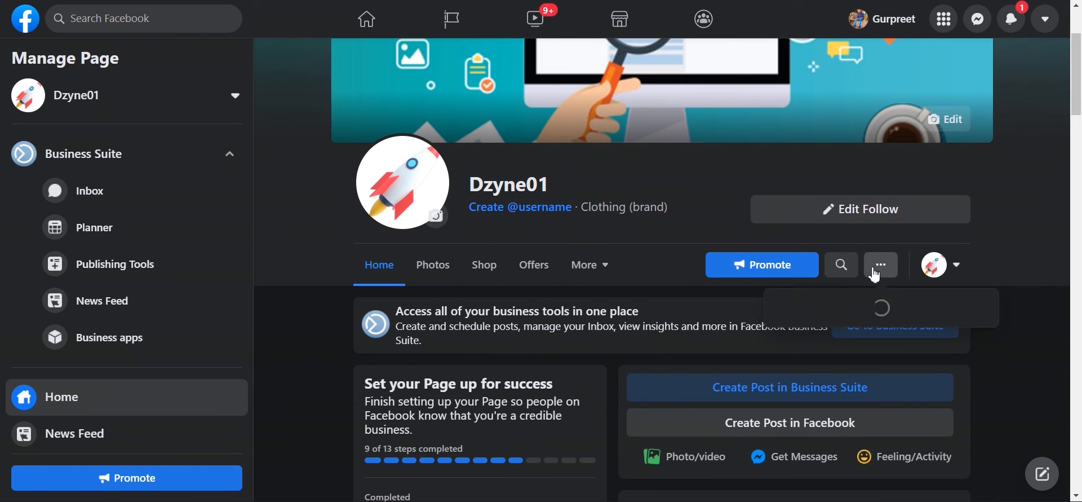
{"action": "scroll", "coordinate": [824, 309], "scroll_direction": "down", "scroll_amount": 1}
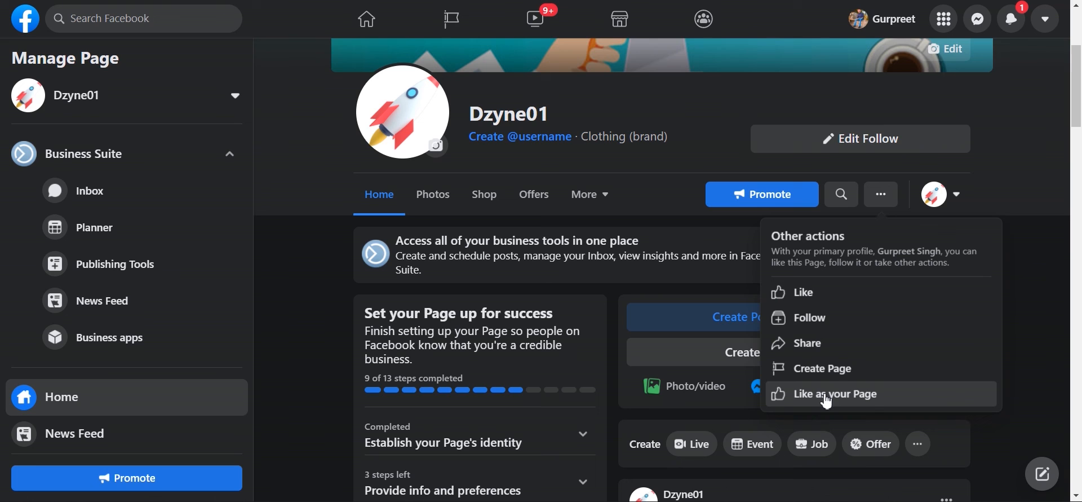
{"action": "left_click", "coordinate": [652, 224]}
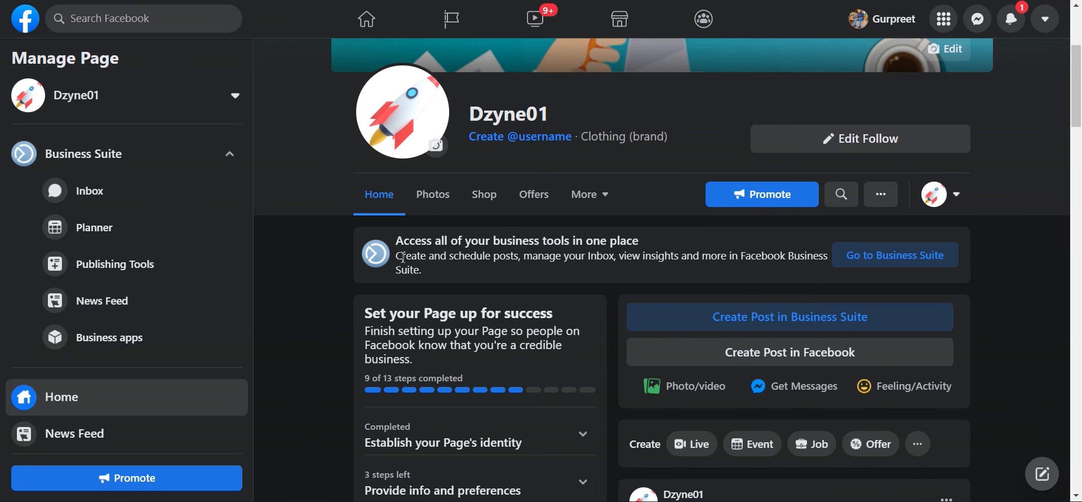
{"action": "left_click_drag", "start_coordinate": [397, 240], "coordinate": [631, 242]}
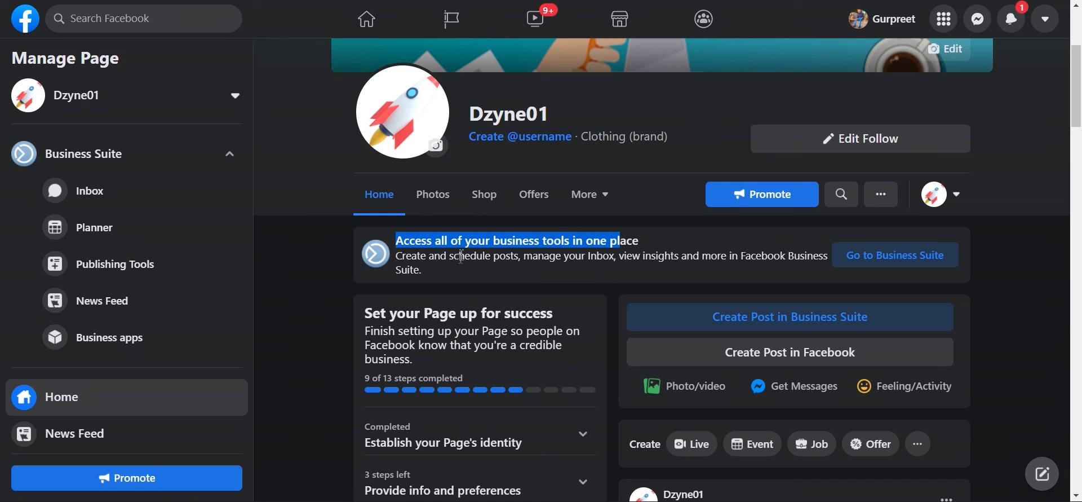
{"action": "left_click_drag", "start_coordinate": [453, 254], "coordinate": [662, 261]}
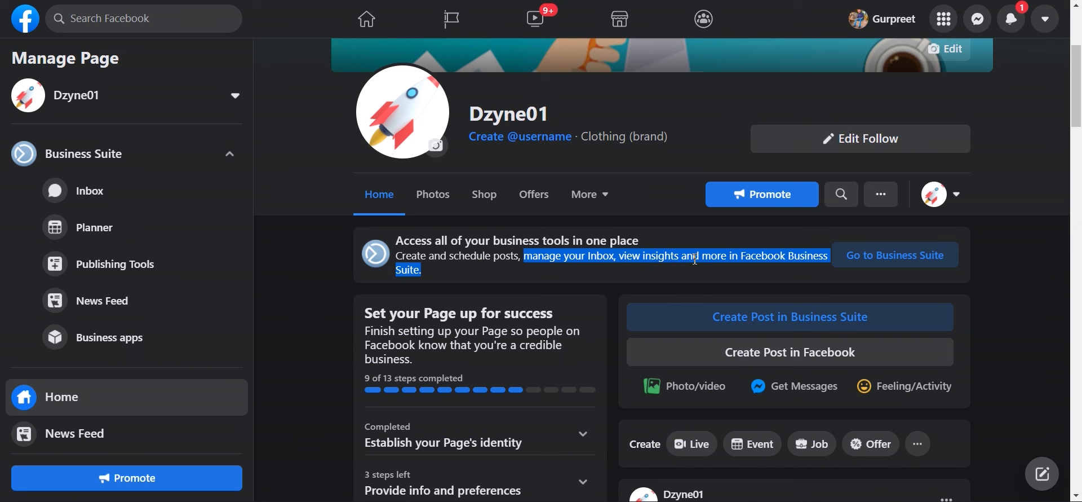
{"action": "left_click", "coordinate": [684, 234]}
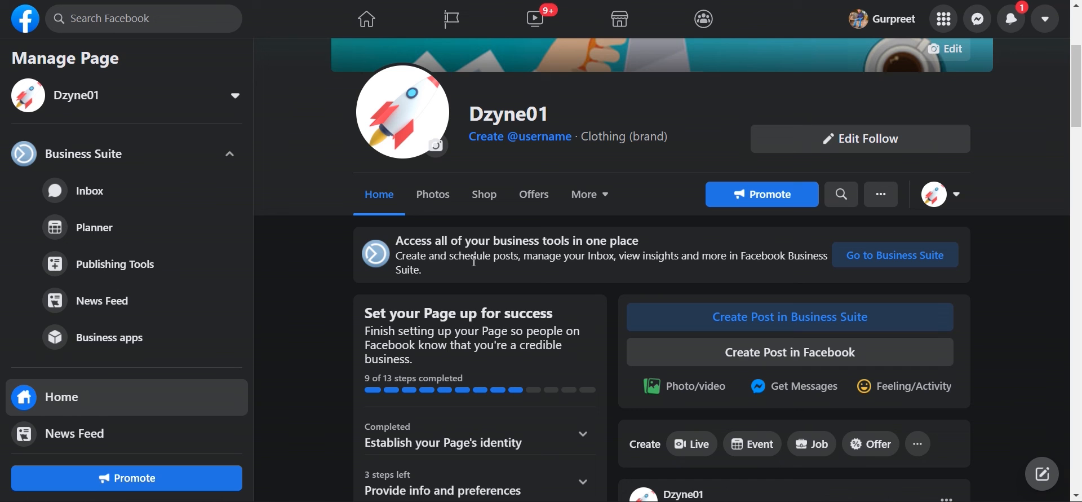
{"action": "scroll", "coordinate": [285, 267], "scroll_direction": "down", "scroll_amount": 3}
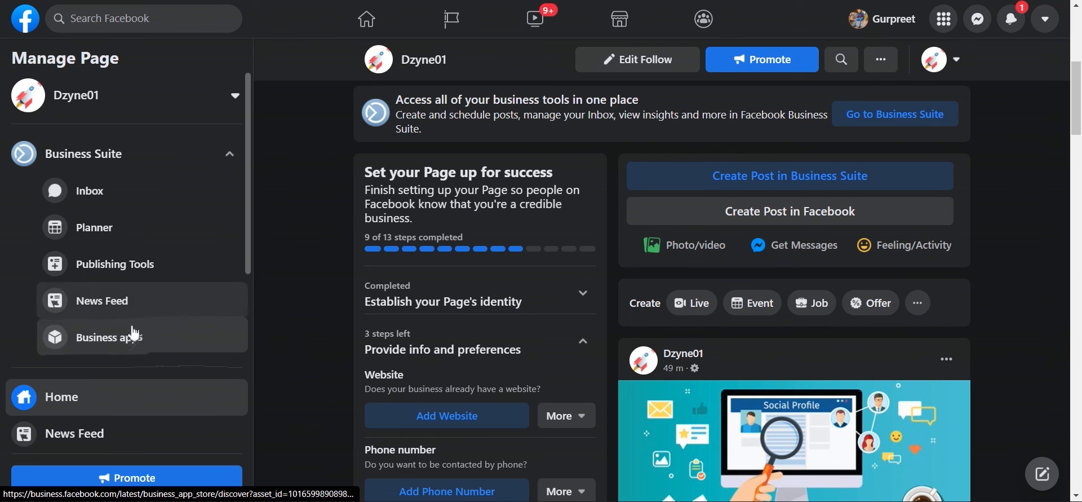
Step: Look over the Page's Your Podcasts panel without adding a podcast, then return to Dzyne01's home
{"action": "scroll", "coordinate": [134, 334], "scroll_direction": "down", "scroll_amount": 3}
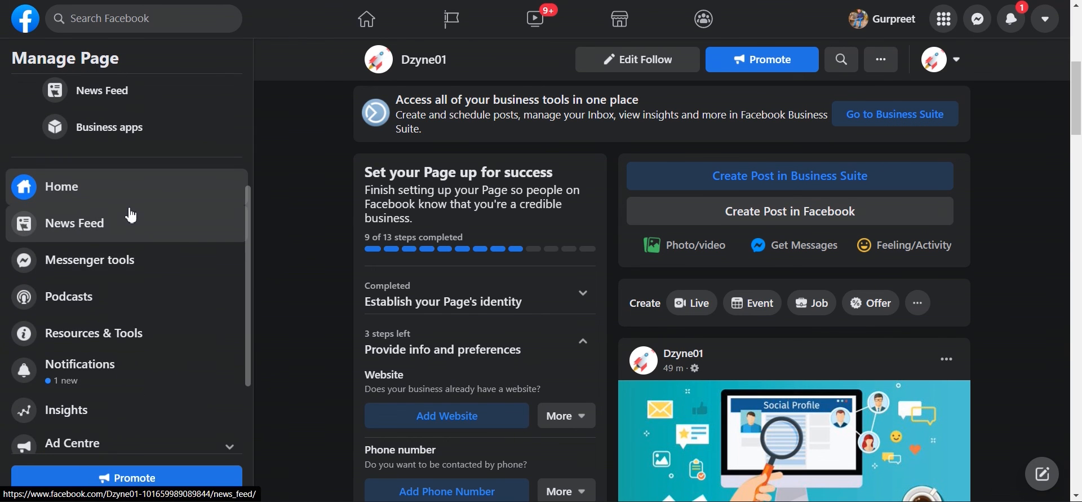
{"action": "scroll", "coordinate": [107, 265], "scroll_direction": "down", "scroll_amount": 2}
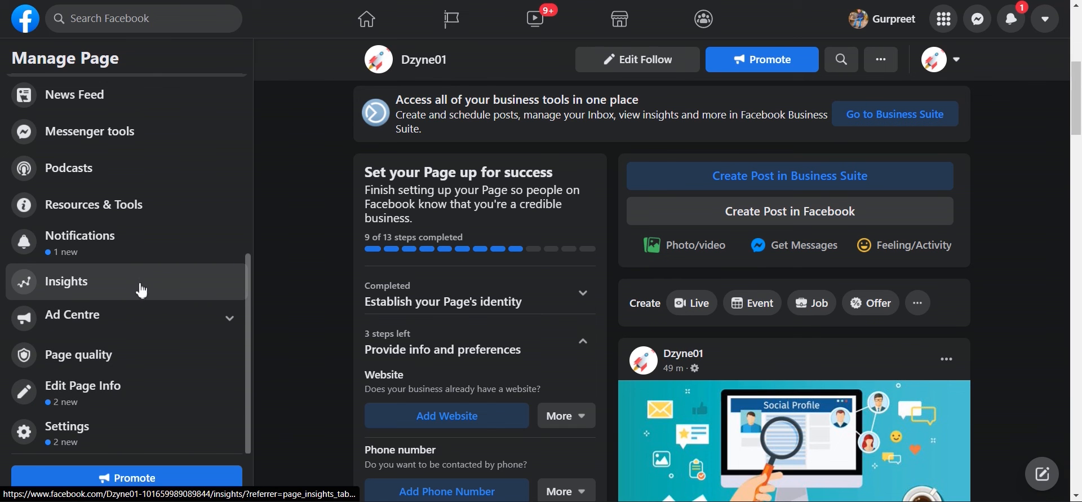
{"action": "scroll", "coordinate": [133, 251], "scroll_direction": "up", "scroll_amount": 1}
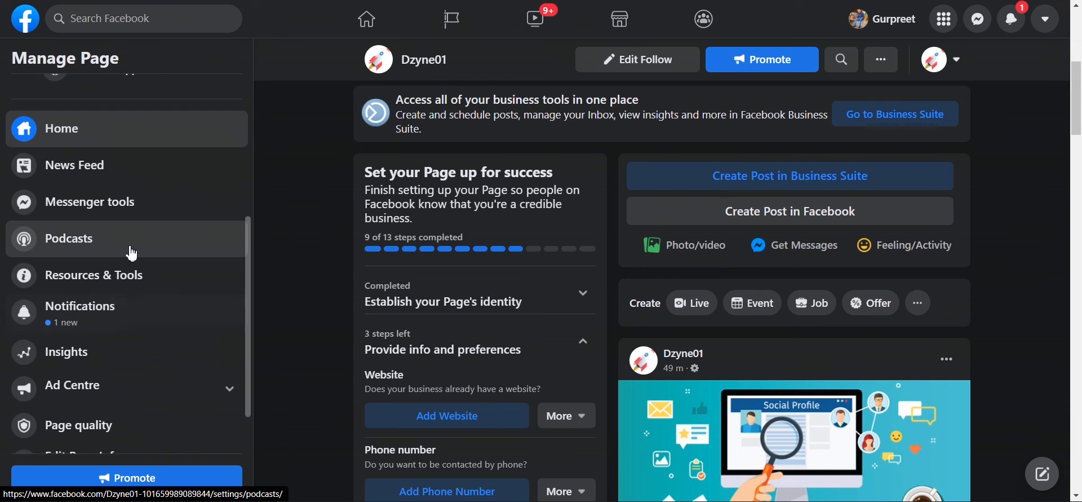
{"action": "left_click", "coordinate": [133, 249]}
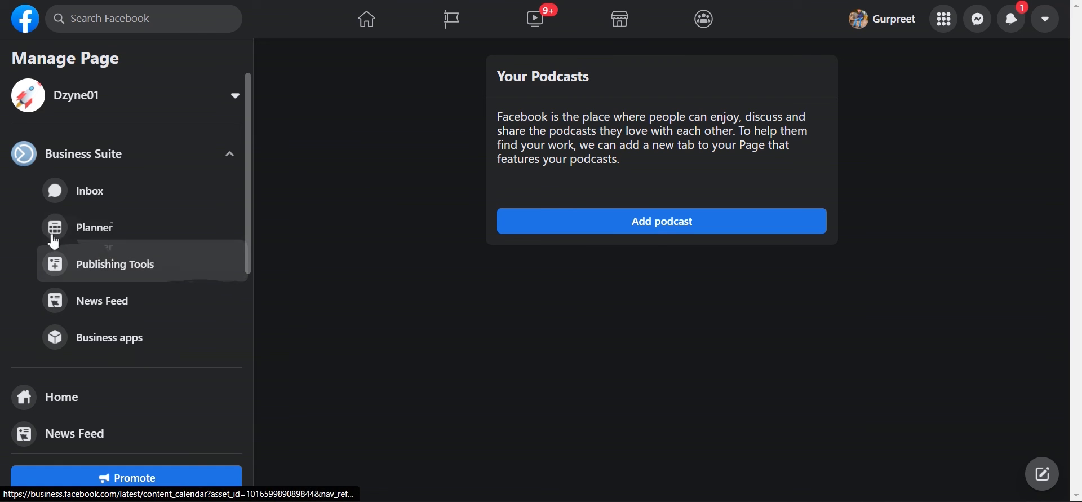
{"action": "scroll", "coordinate": [96, 271], "scroll_direction": "down", "scroll_amount": 2}
{"action": "left_click", "coordinate": [117, 331]}
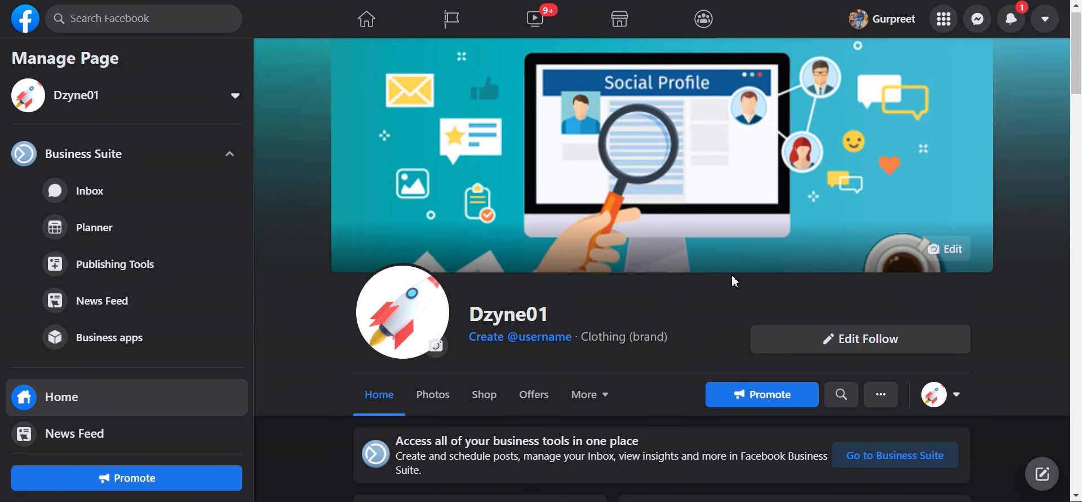
Step: Switch Dzyne01 from the Page into Business Suite Home, then bring up its notifications
{"action": "scroll", "coordinate": [733, 280], "scroll_direction": "down", "scroll_amount": 3}
{"action": "left_click", "coordinate": [858, 322]}
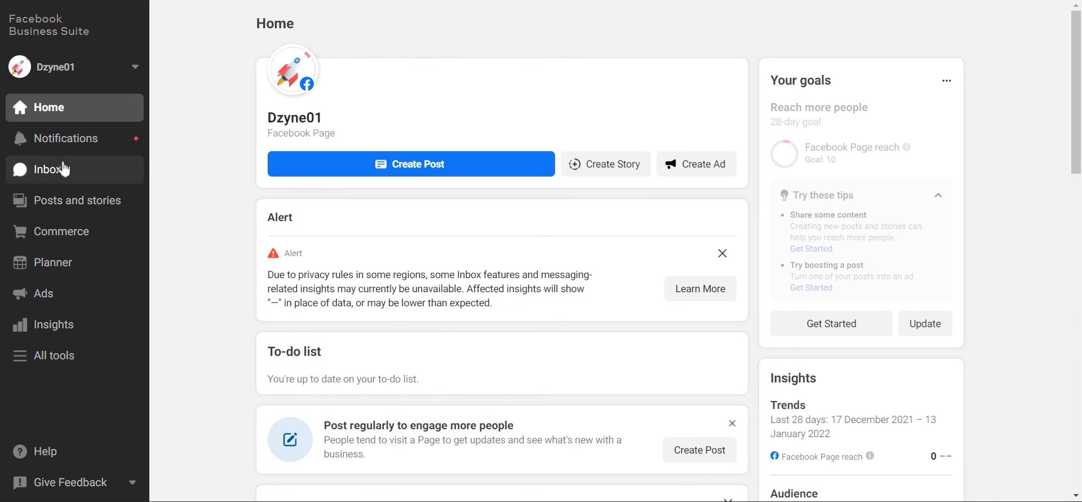
{"action": "left_click", "coordinate": [30, 144]}
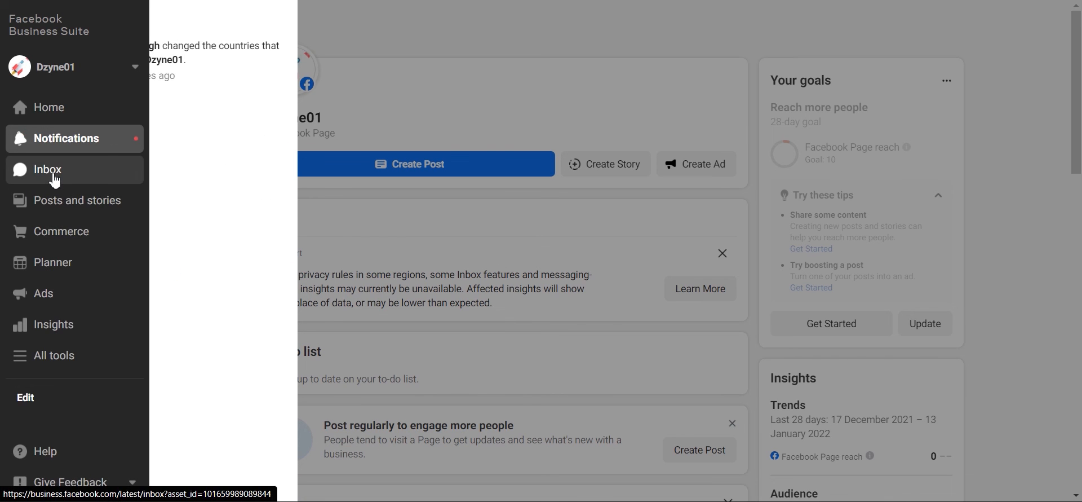
Step: Check the empty Business Suite Inbox, then move on to Posts and stories
{"action": "left_click", "coordinate": [22, 172]}
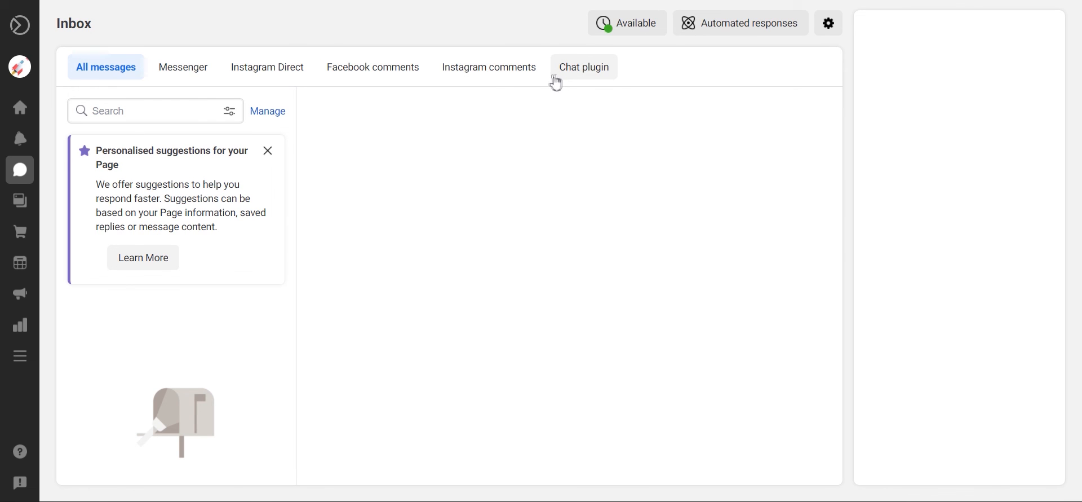
{"action": "mouse_move", "coordinate": [43, 232]}
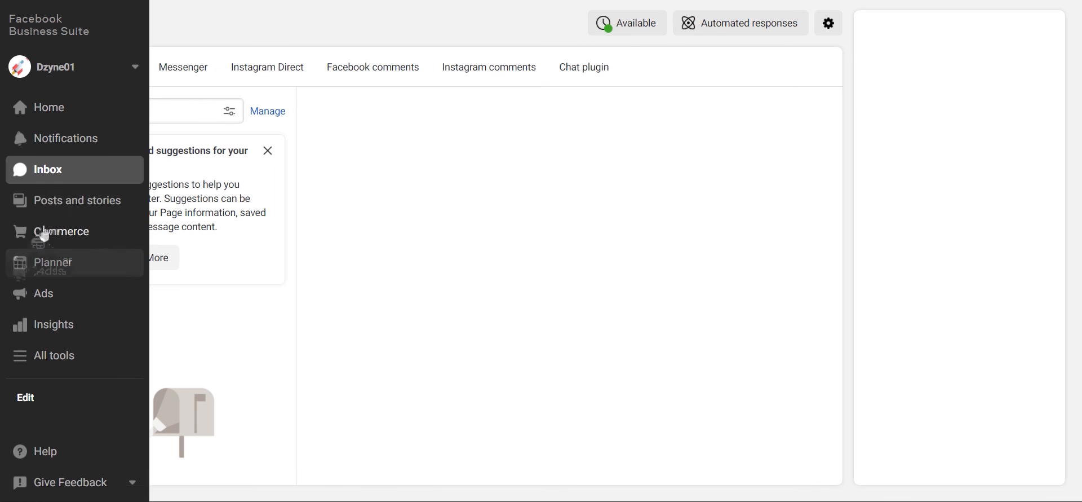
{"action": "left_click", "coordinate": [101, 209]}
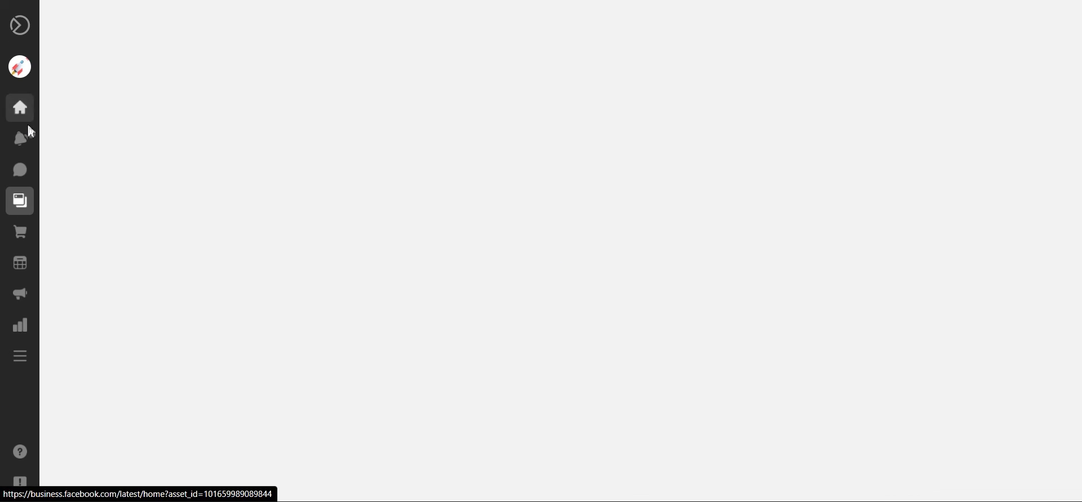
Step: Go from Posts and stories to Dzyne01's Insights overview, showing 0 Page reach
{"action": "mouse_move", "coordinate": [36, 164]}
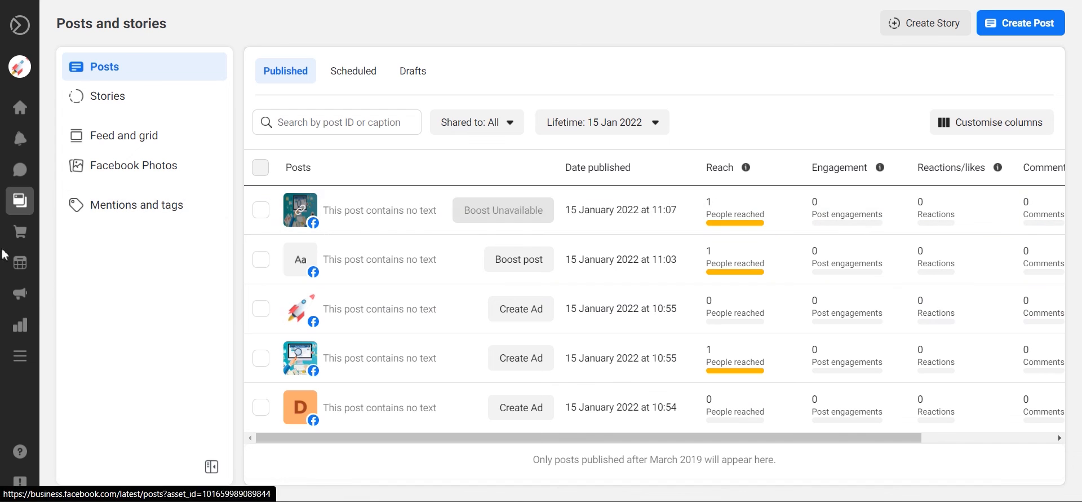
{"action": "left_click", "coordinate": [28, 324]}
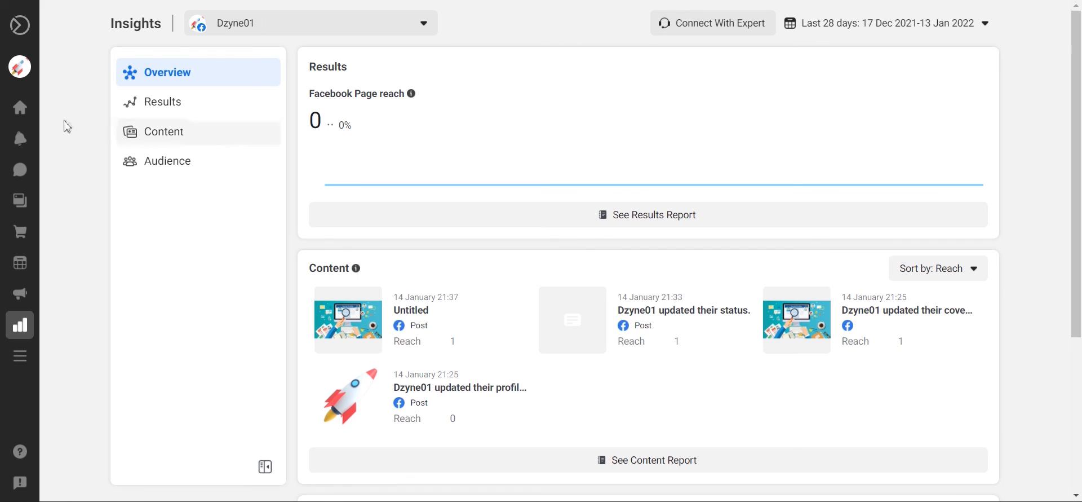
Step: Leave Insights and go back to Dzyne01's Business Suite Home overview via the expanded sidebar
{"action": "mouse_move", "coordinate": [17, 261]}
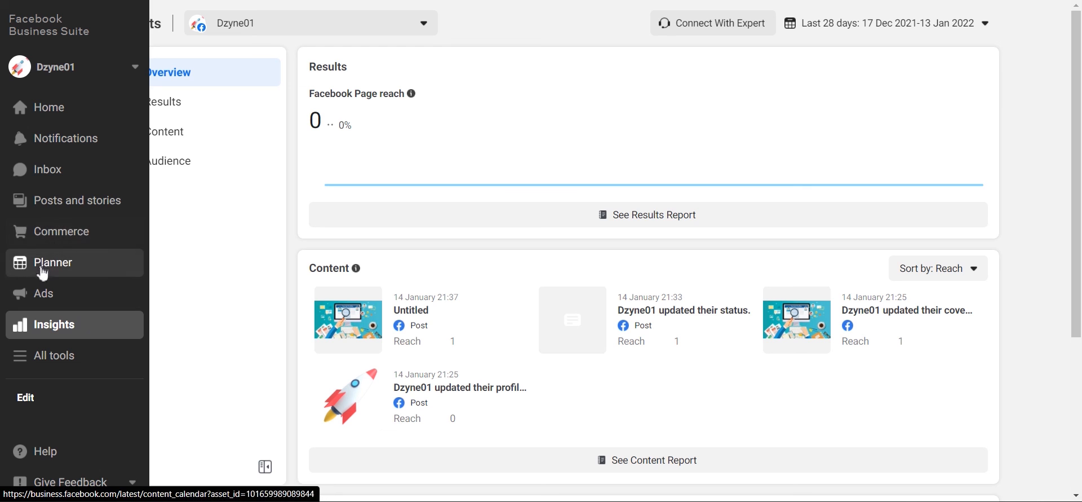
{"action": "left_click", "coordinate": [70, 125]}
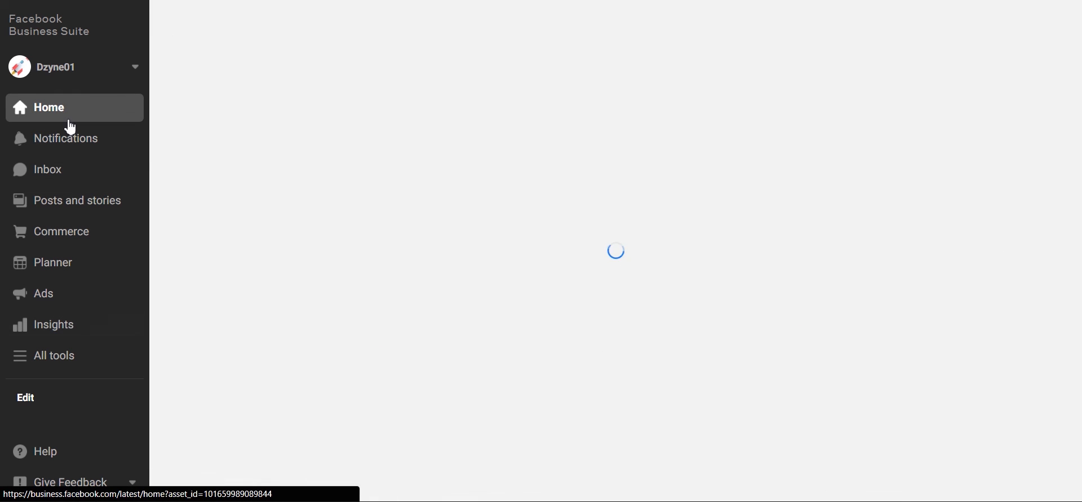